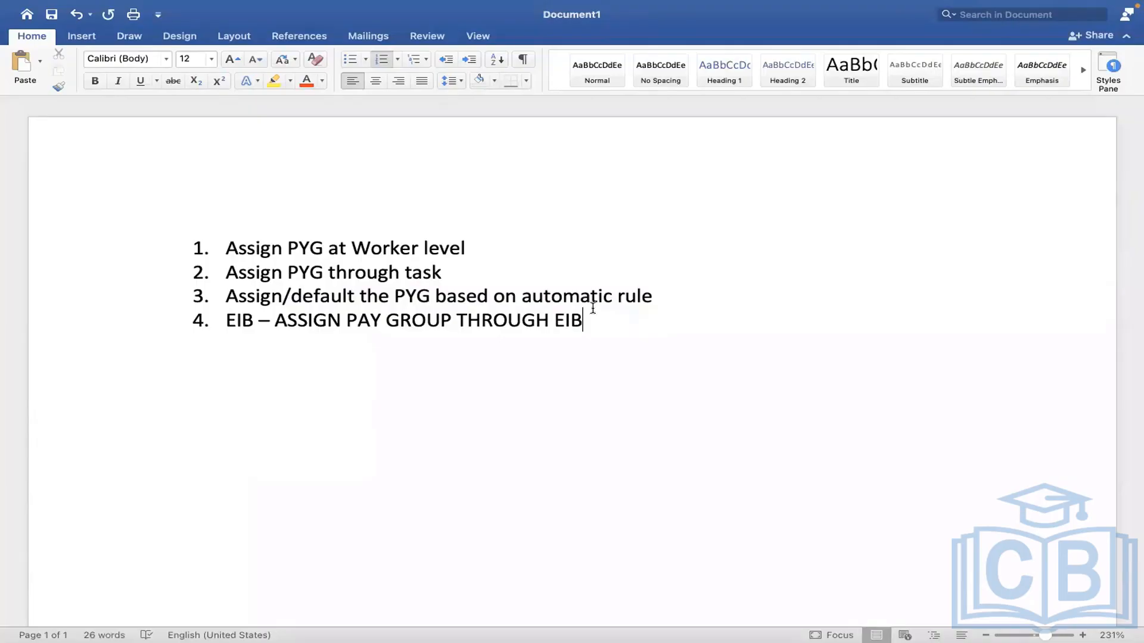
# Step: Highlight 'PAY GROUP THROUGH EIB' in the fourth list item
pyautogui.moveTo(595, 314); pyautogui.dragTo(227, 321)
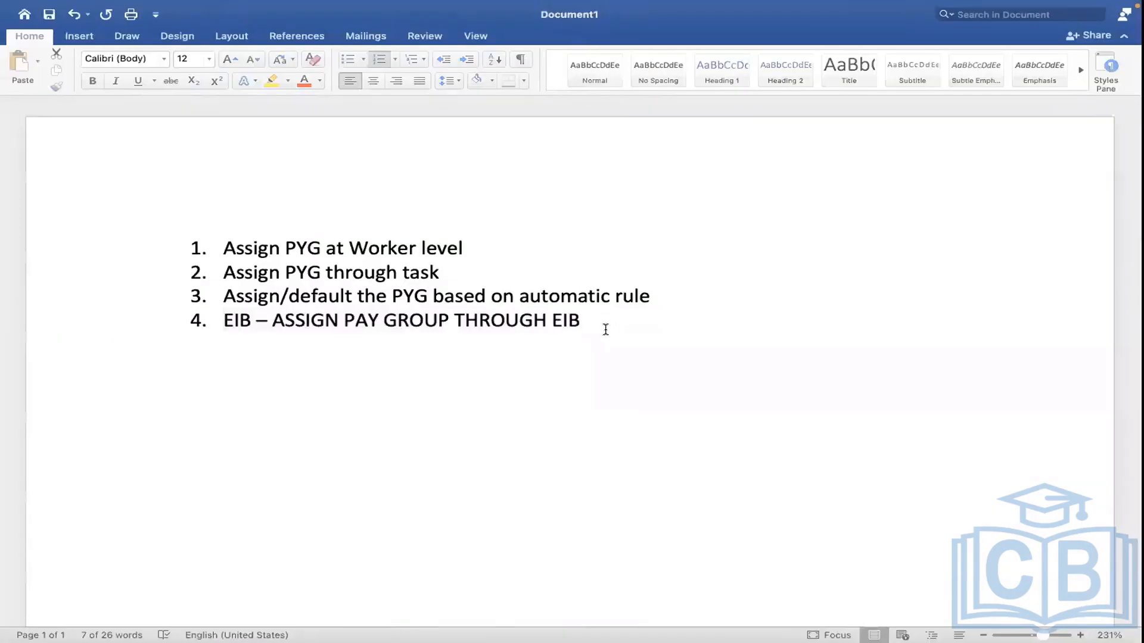
# Step: Extend item 4 with ' – ASSIGN /CHANGE THE PYG for mass employees?'
pyautogui.tripleClick(605, 330)
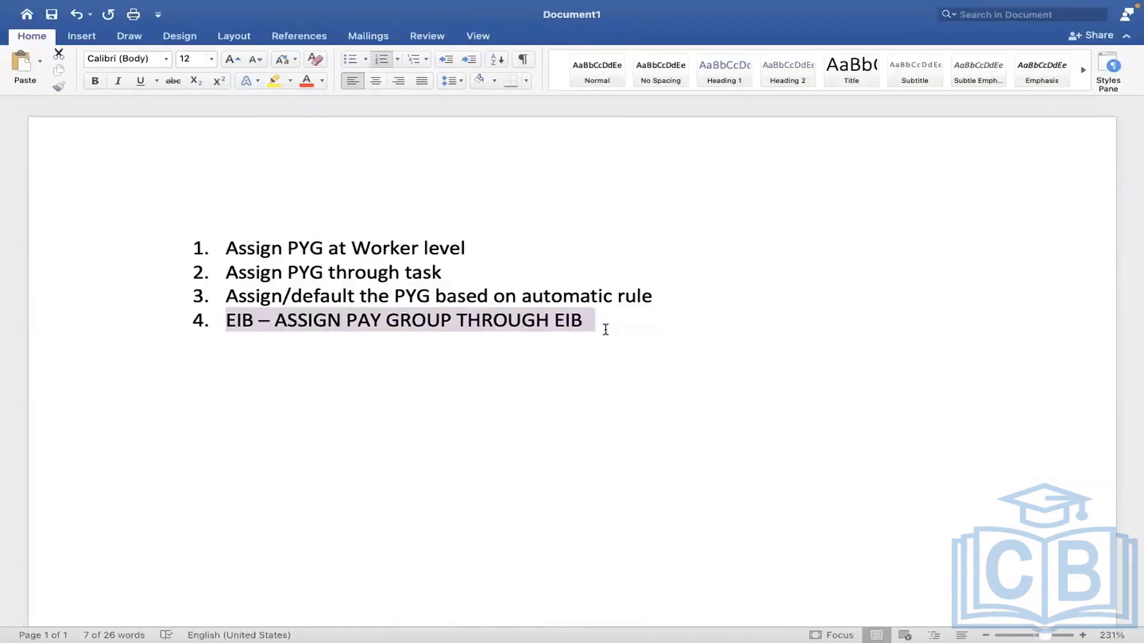
pyautogui.click(606, 329)
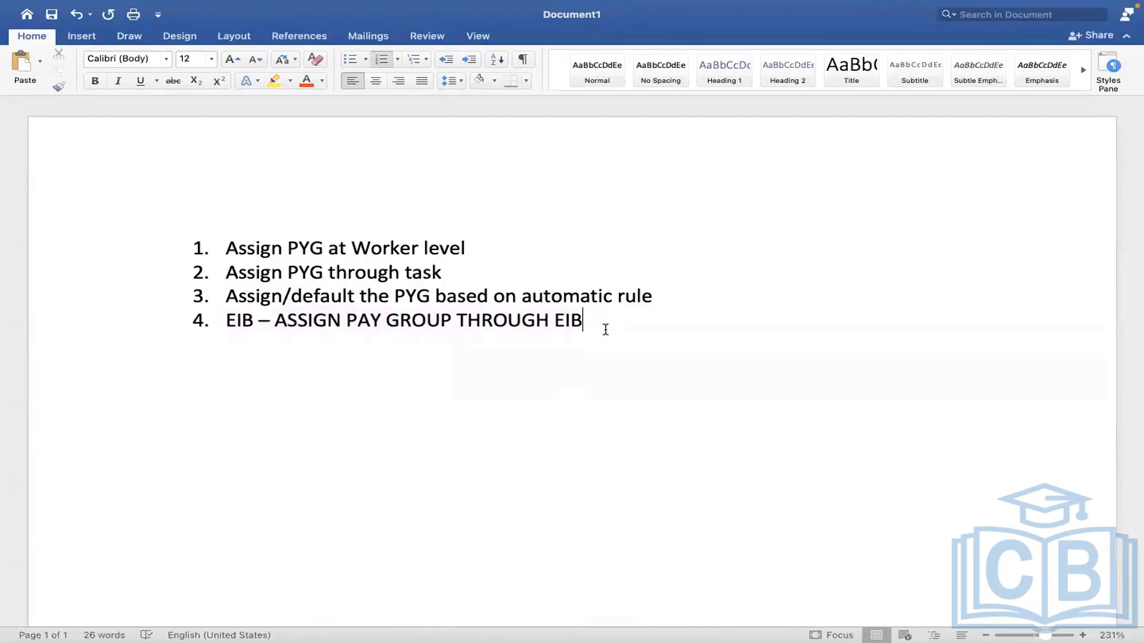
pyautogui.write('- ')
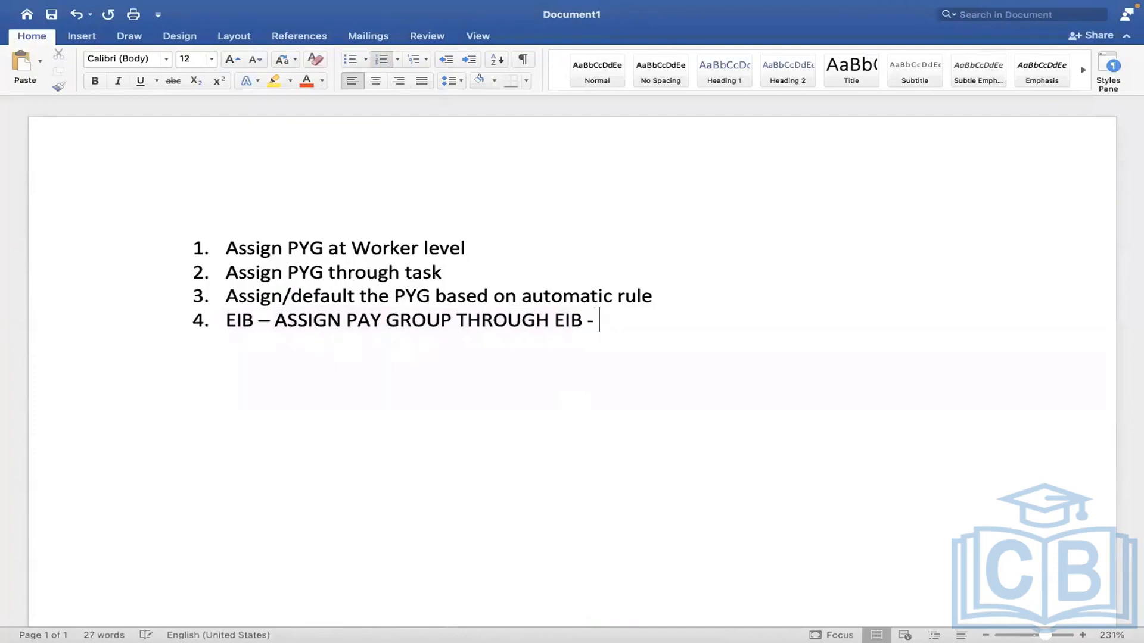
pyautogui.write('ASSIGN /CHANG')
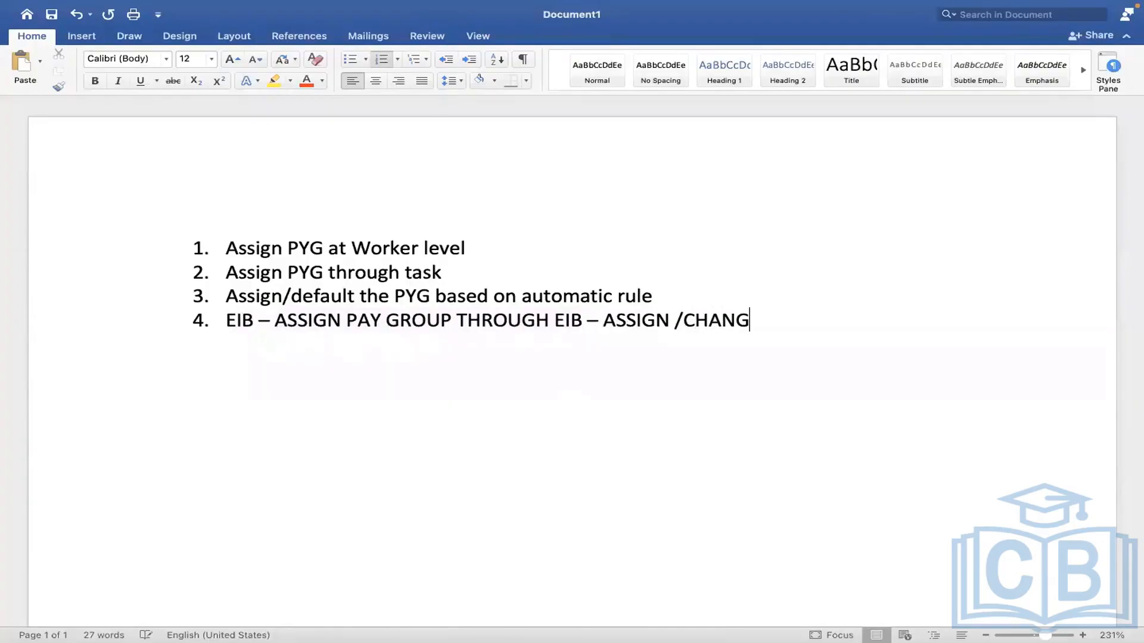
pyautogui.write('E THE p')
pyautogui.press('BackSpace')
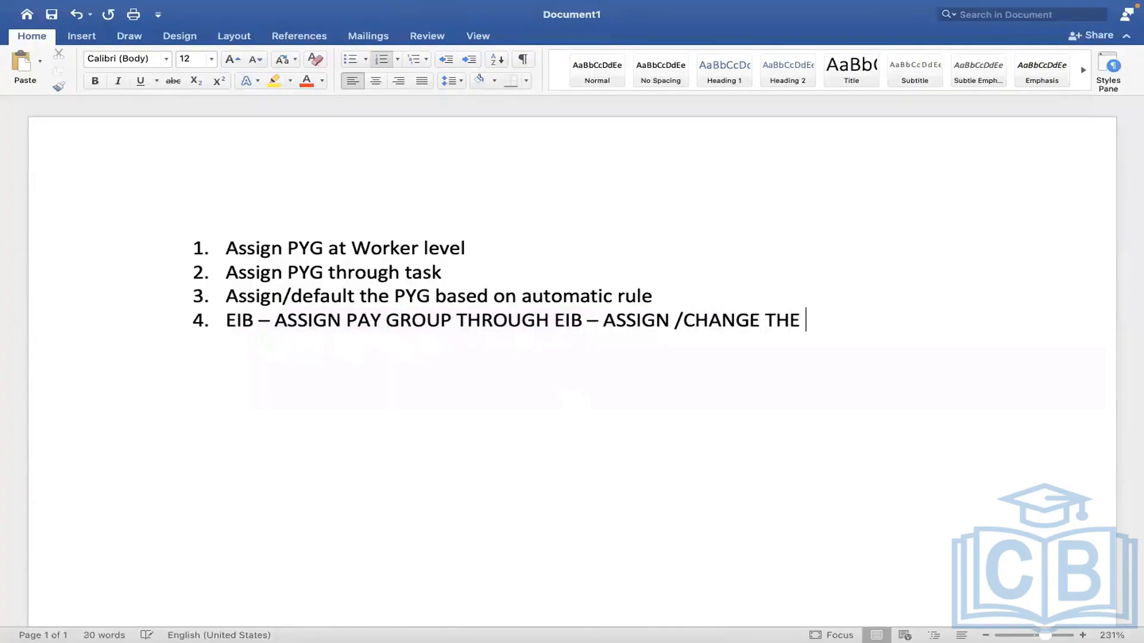
pyautogui.write('PYG for mass employees?')
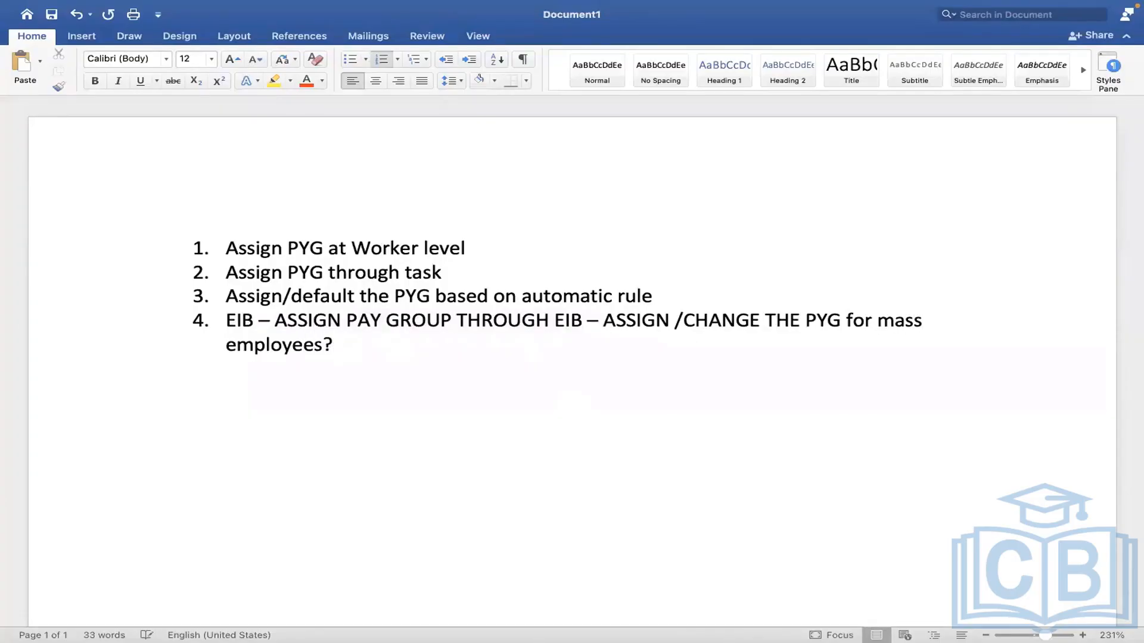
# Step: Compare the Word notes with the Workday condition rule page, extending the selection to item 2
pyautogui.hotkey('ctrl', 'Right')
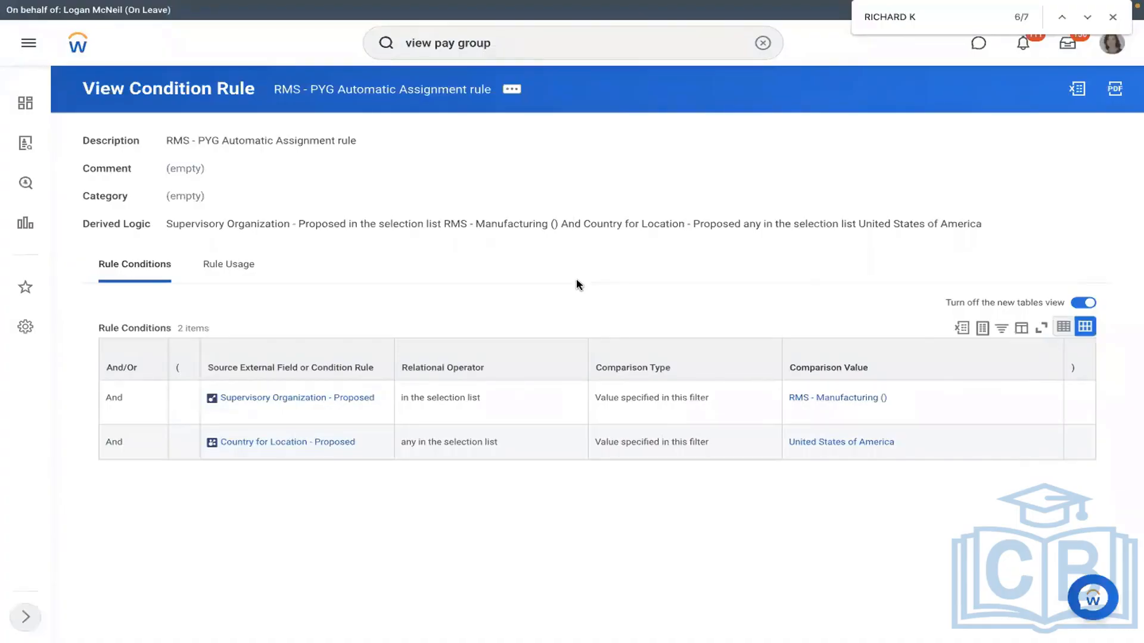
pyautogui.hotkey('ctrl', 'Left')
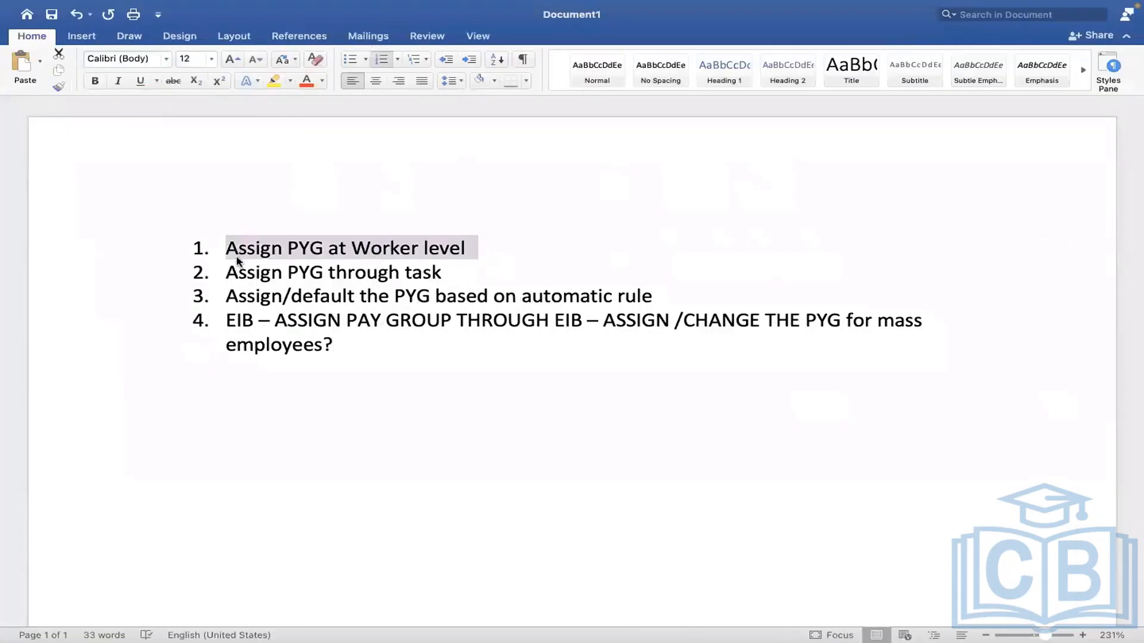
pyautogui.hotkey('shift', 'Down')
pyautogui.hotkey('ctrl', 'Right')
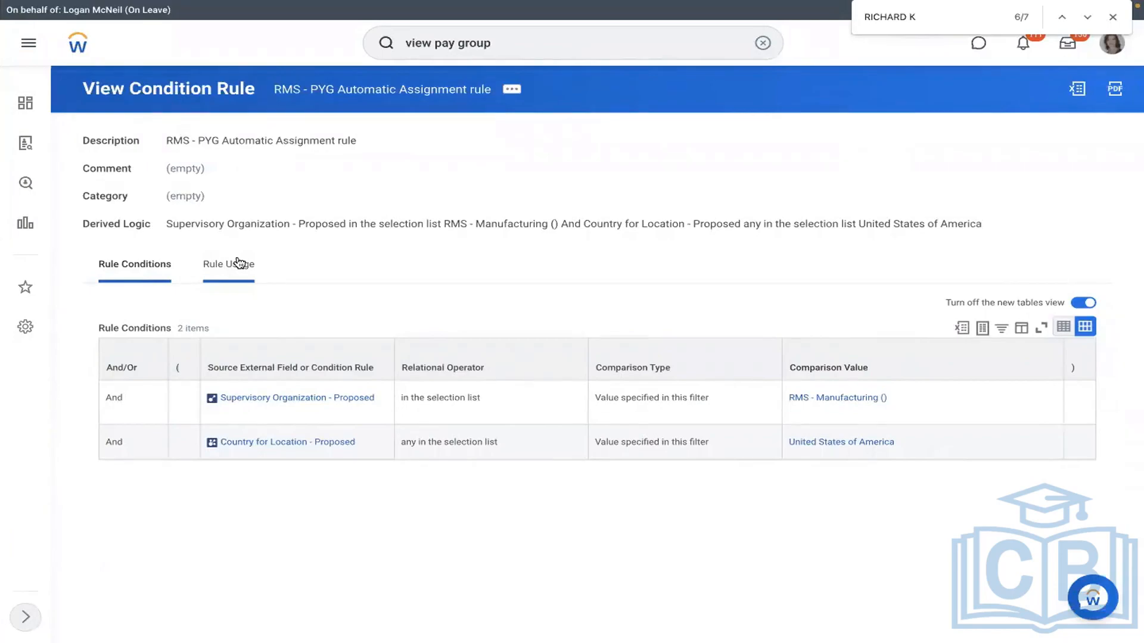
pyautogui.hotkey('ctrl', 'Left')
pyautogui.moveTo(340, 327); pyautogui.dragTo(225, 321)
pyautogui.click(763, 43)
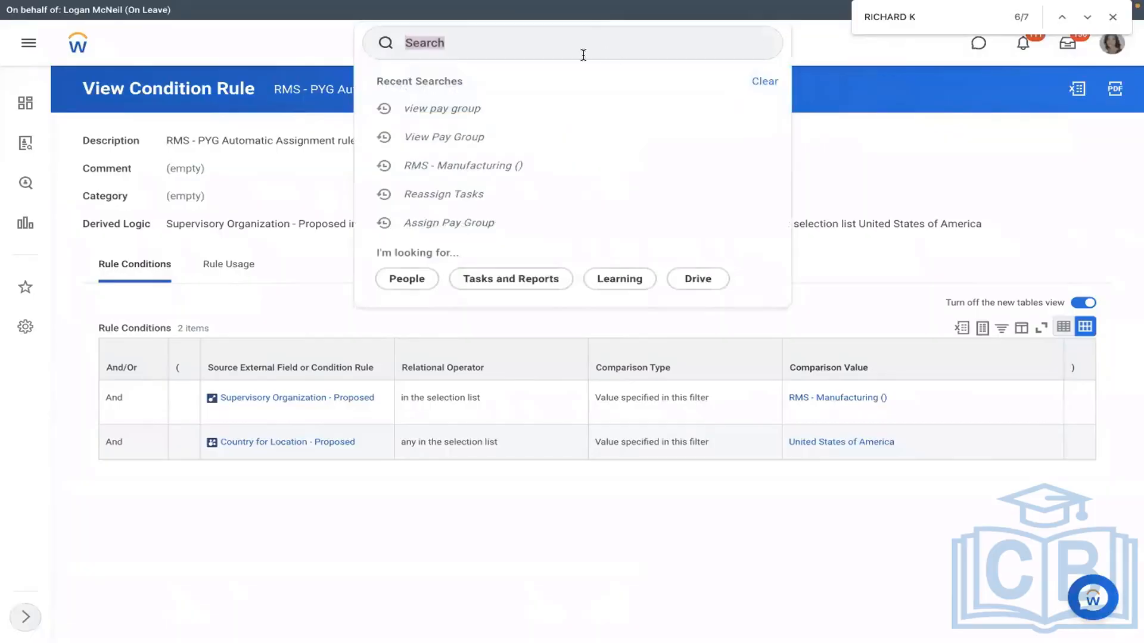
pyautogui.write('create ')
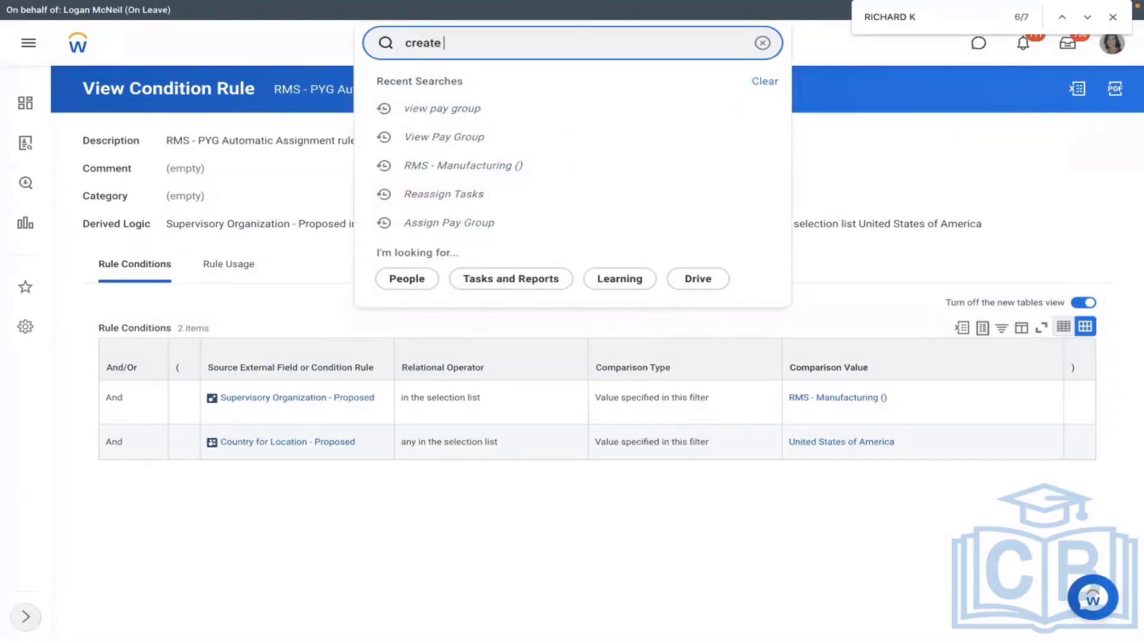
pyautogui.write('eib')
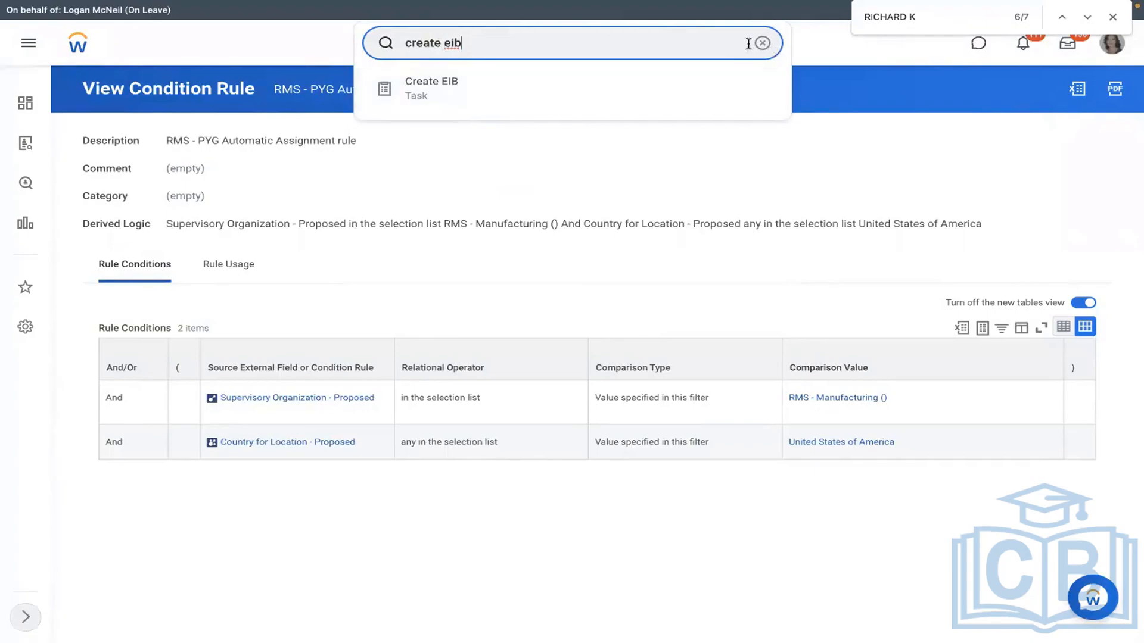
pyautogui.hotkey('ctrl', 'a')
pyautogui.press('BackSpace')
pyautogui.write('view')
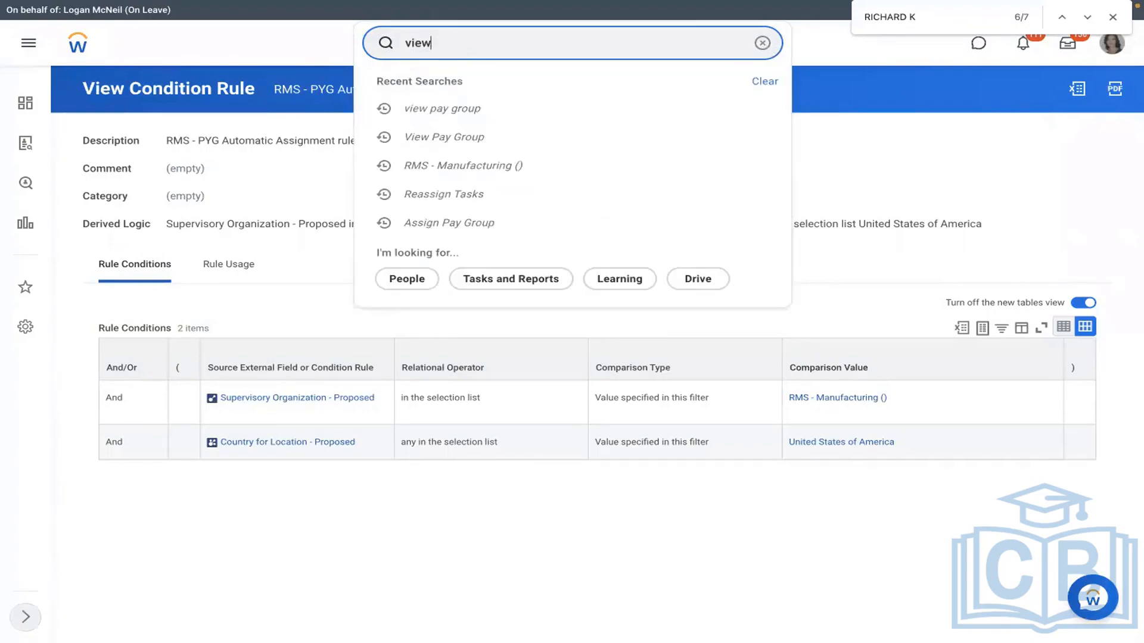
pyautogui.write(' int s')
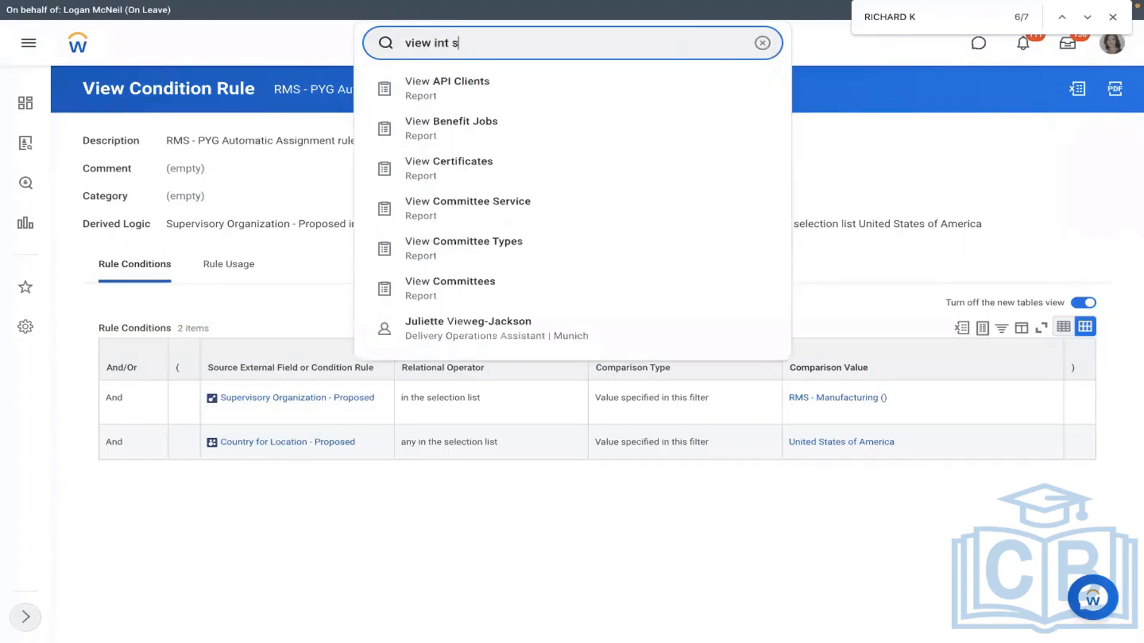
pyautogui.write('ys')
pyautogui.click(516, 91)
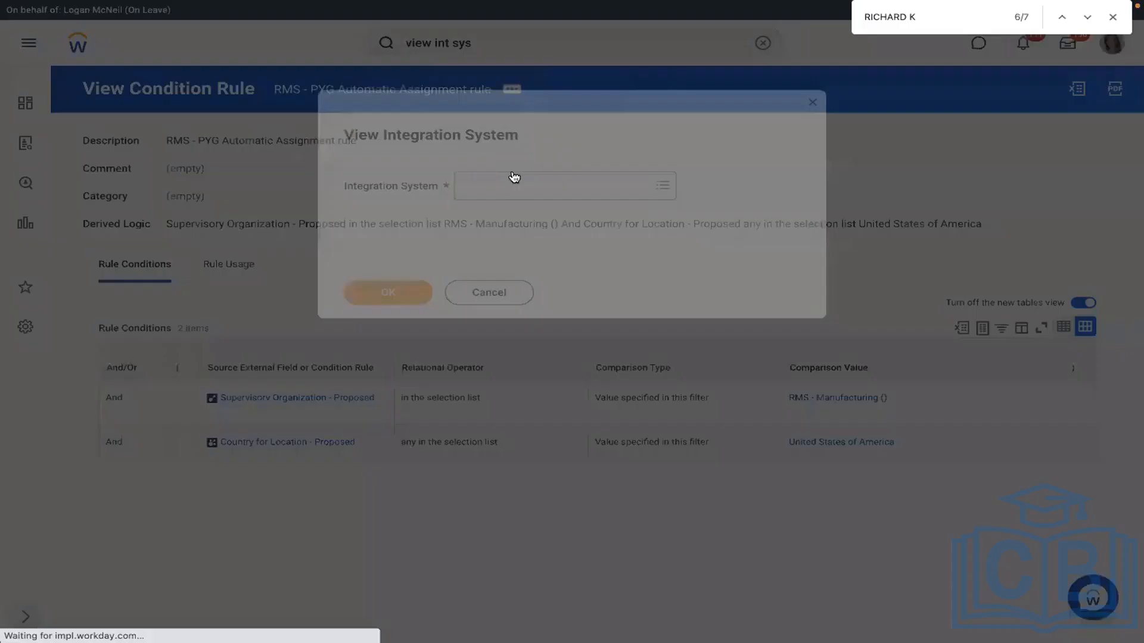
pyautogui.click(509, 190)
pyautogui.write('assign')
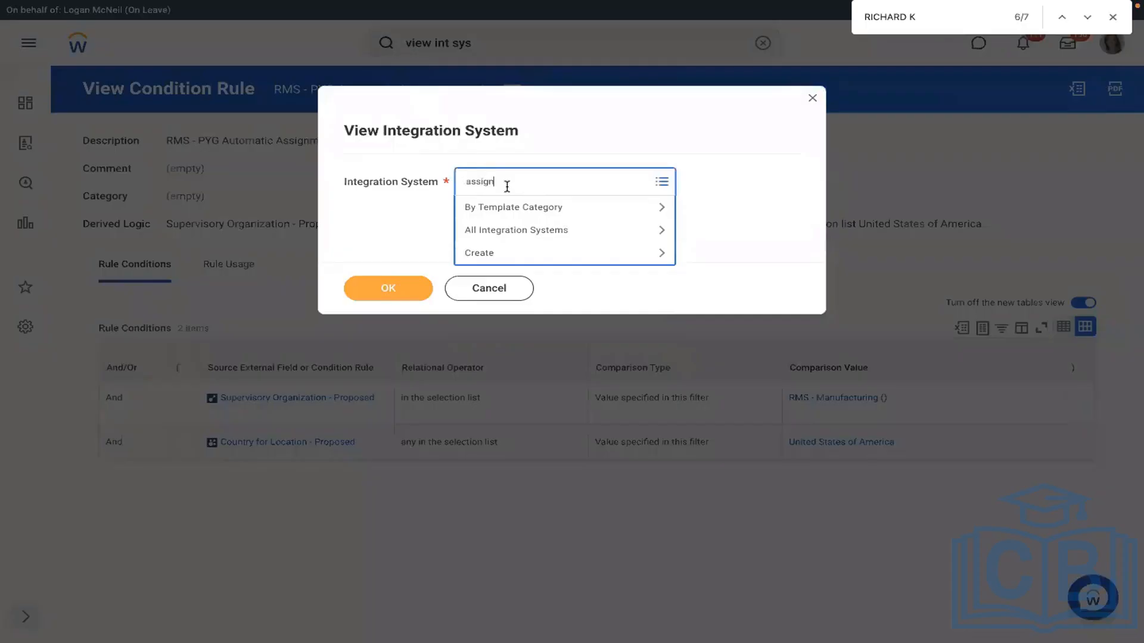
pyautogui.write(' pay group')
pyautogui.press('Return')
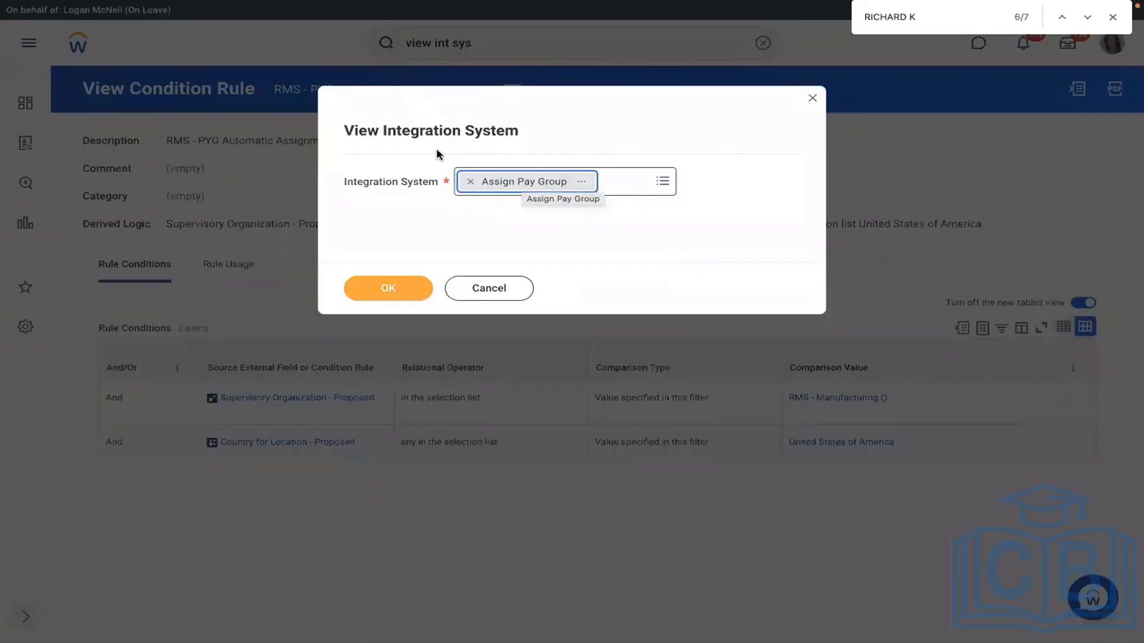
pyautogui.click(811, 99)
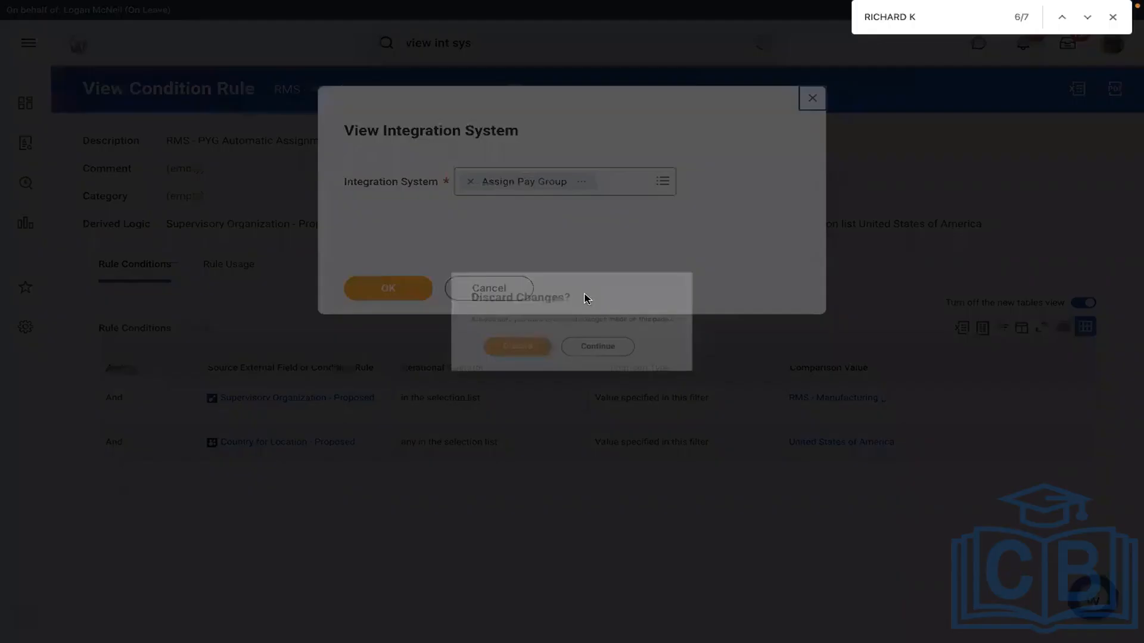
pyautogui.click(508, 358)
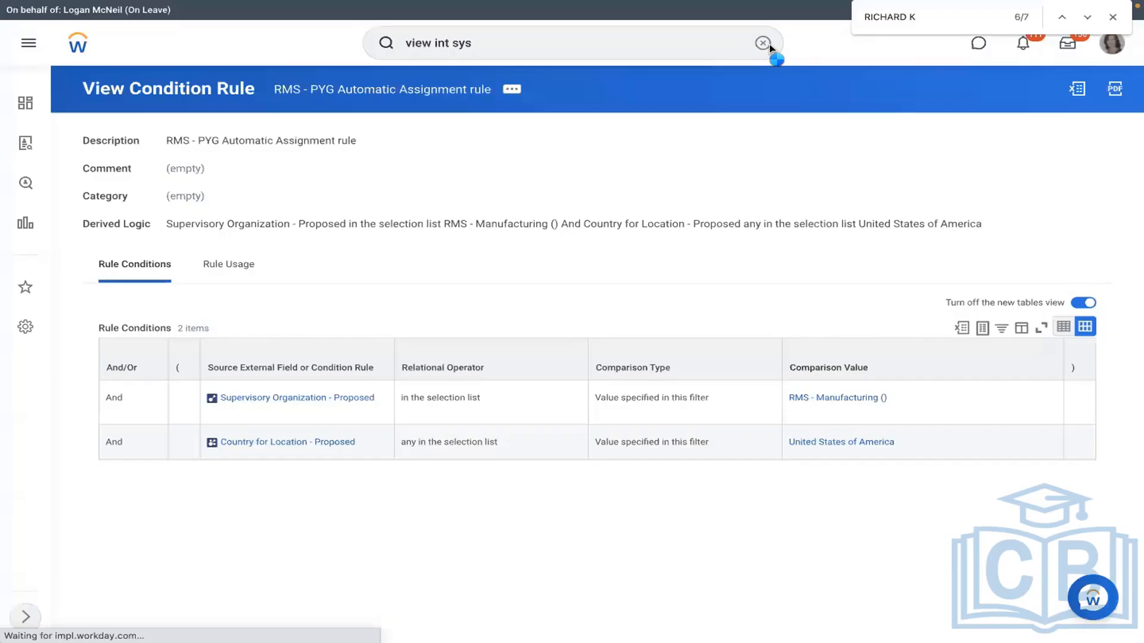
pyautogui.press('BackSpace')
pyautogui.press('BackSpace')
pyautogui.press('BackSpace')
pyautogui.press('BackSpace')
pyautogui.press('BackSpace')
pyautogui.press('BackSpace')
pyautogui.press('BackSpace')
pyautogui.press('BackSpace')
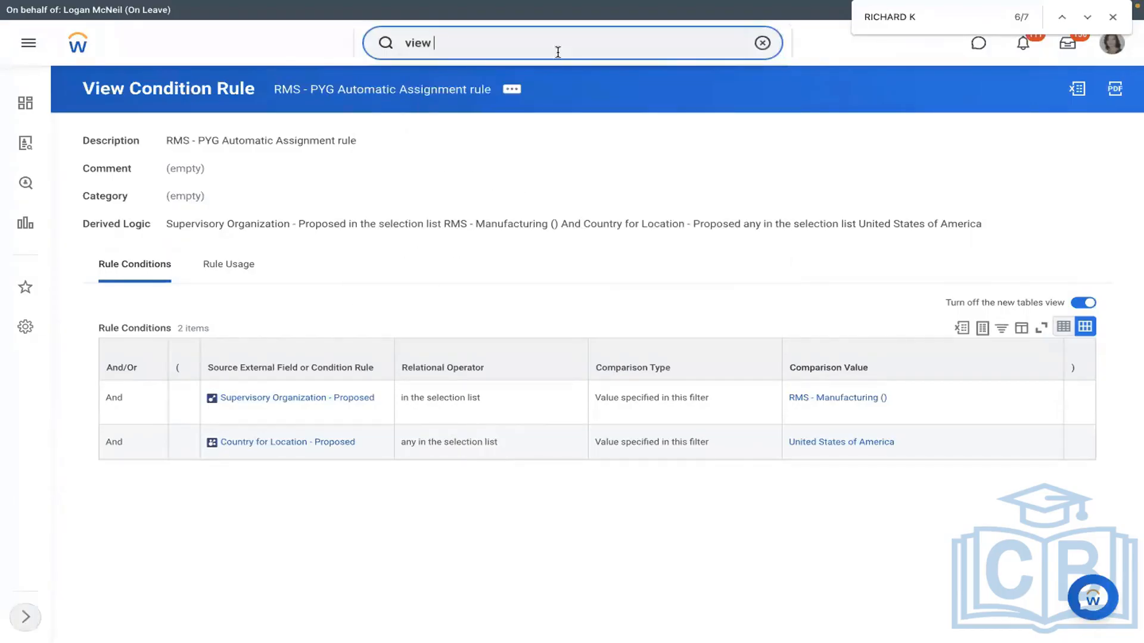
pyautogui.press('BackSpace')
pyautogui.press('BackSpace')
pyautogui.press('BackSpace')
pyautogui.press('BackSpace')
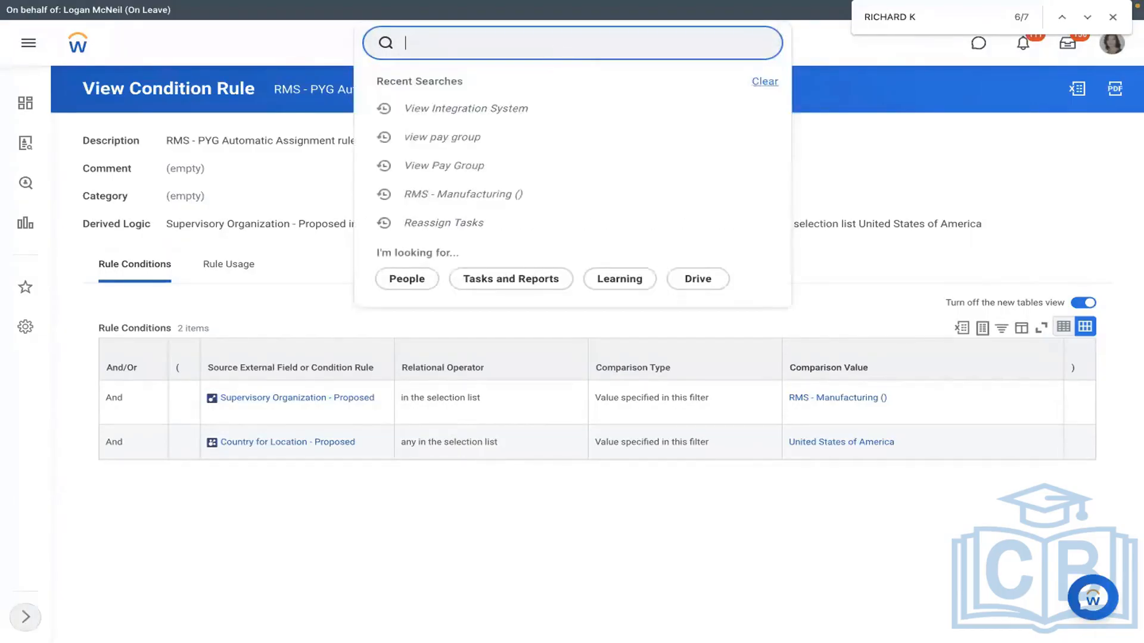
# Step: Create an Inbound EIB named 'RMS - Assign Pay Group' through the Create EIB task
pyautogui.click(853, 151)
pyautogui.click(441, 43)
pyautogui.write('create eib')
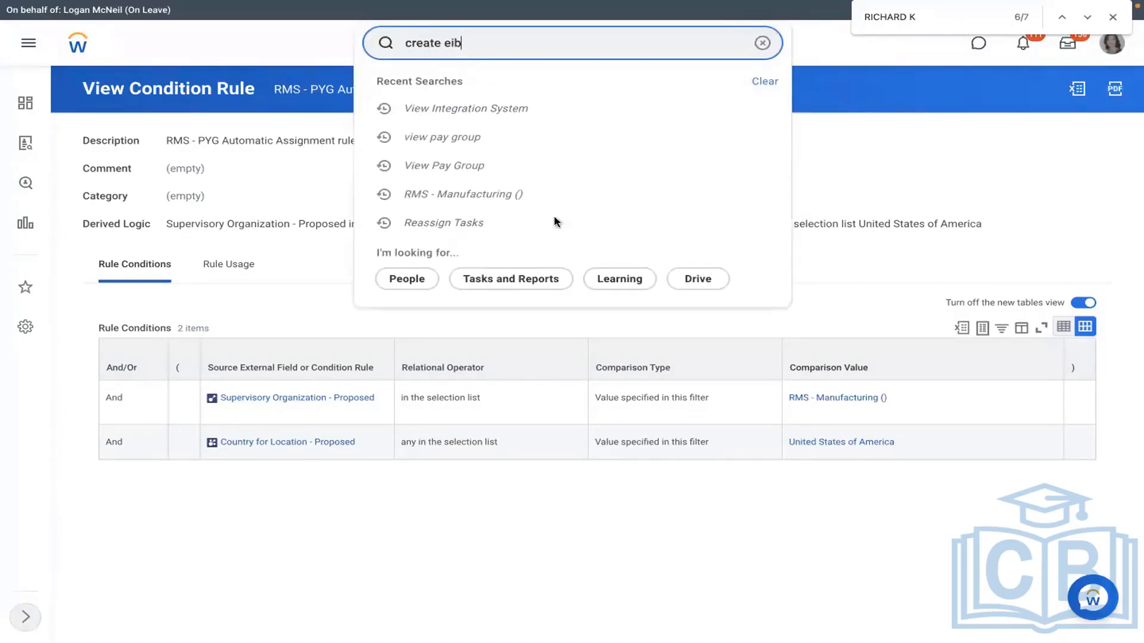
pyautogui.press('Return')
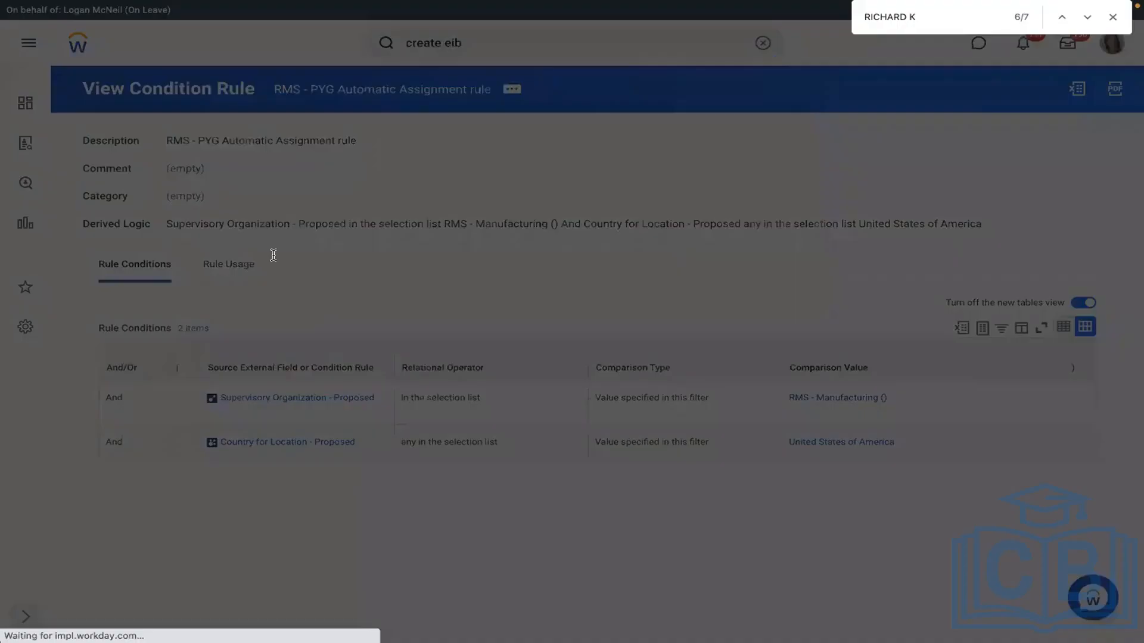
pyautogui.write('RMS - ')
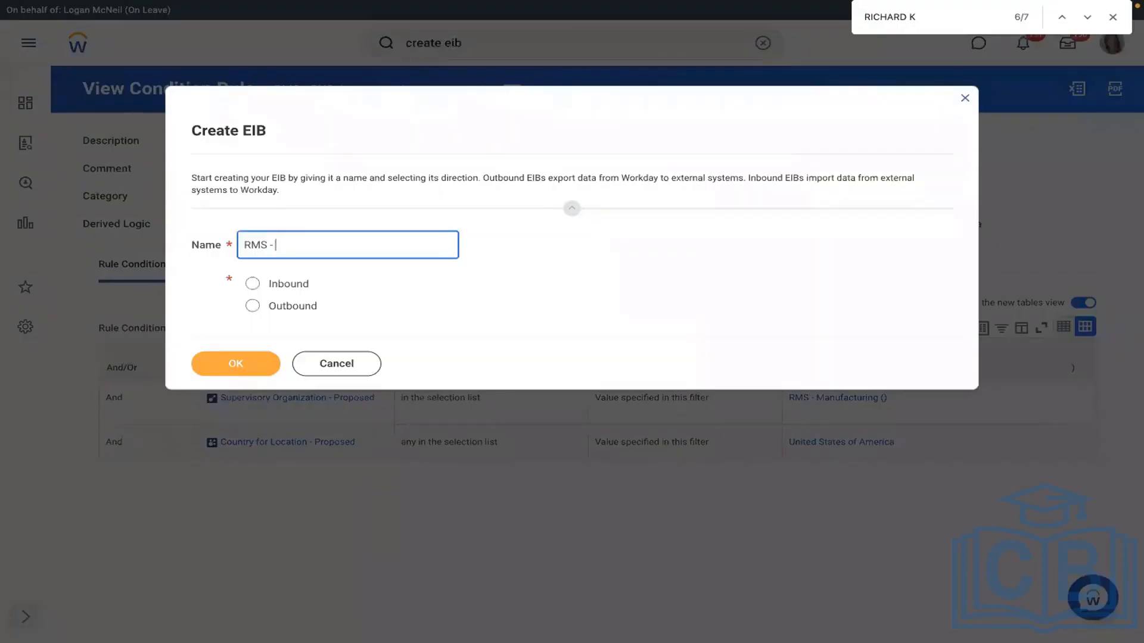
pyautogui.write('Assign Pay Group')
pyautogui.click(253, 283)
pyautogui.click(222, 365)
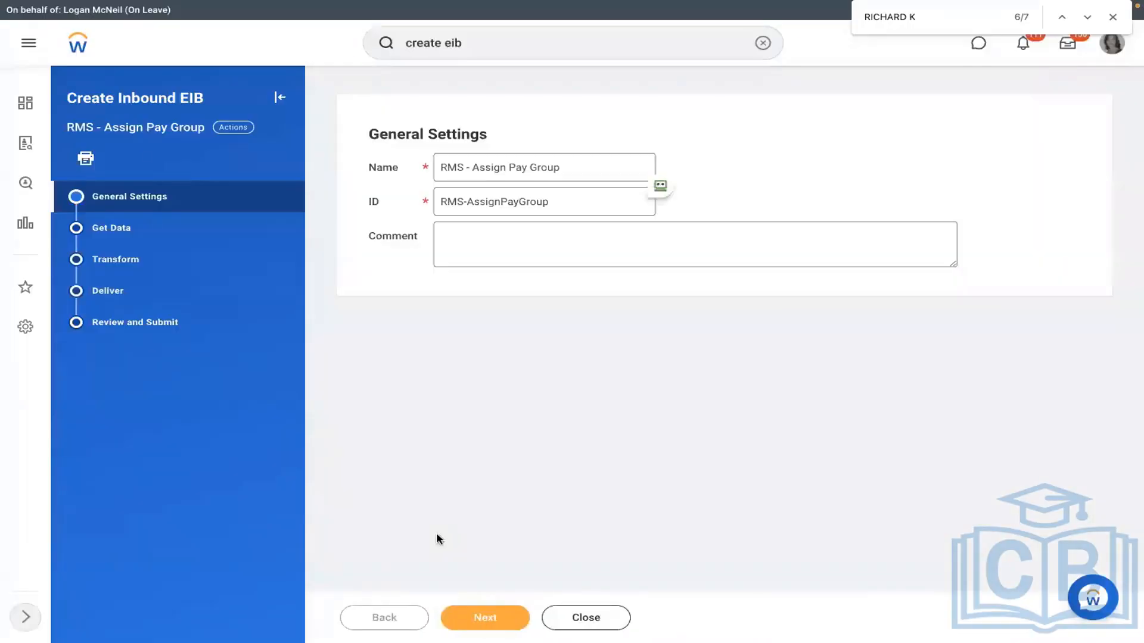
# Step: Set the EIB's data retrieval web service operation to Assign Pay Group
pyautogui.click(486, 619)
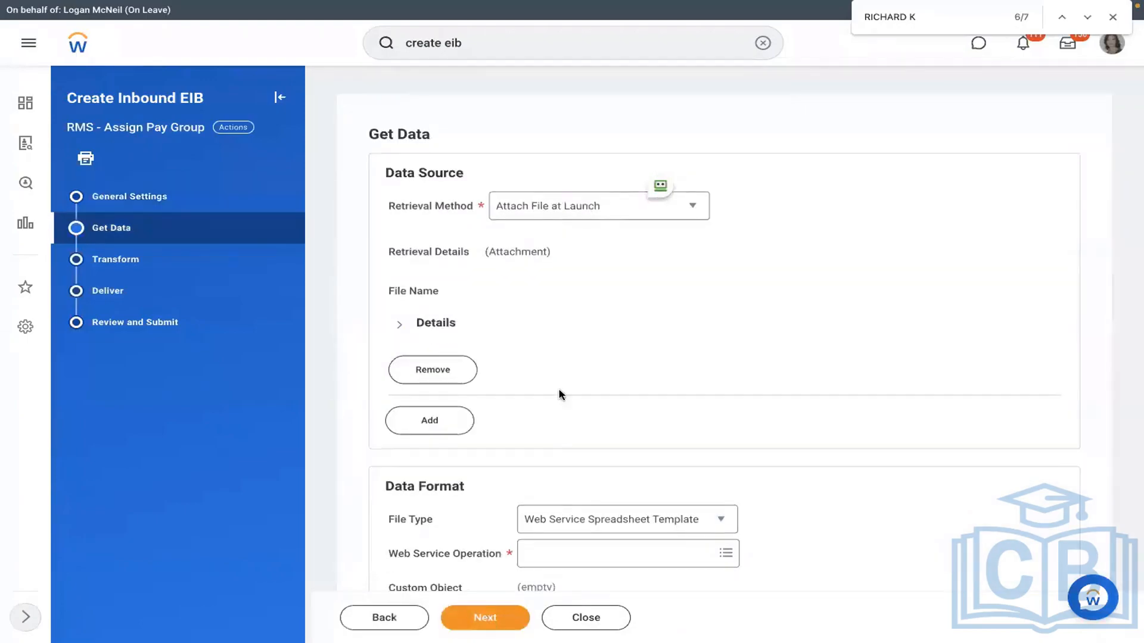
pyautogui.scroll(-1, 559, 383)
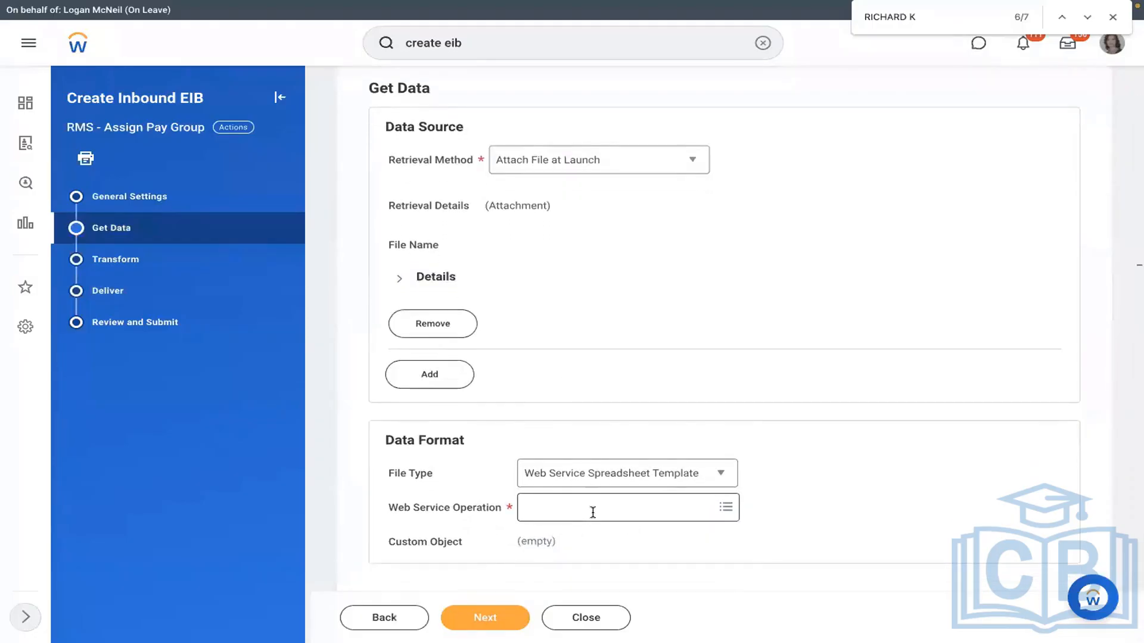
pyautogui.click(593, 513)
pyautogui.write('a')
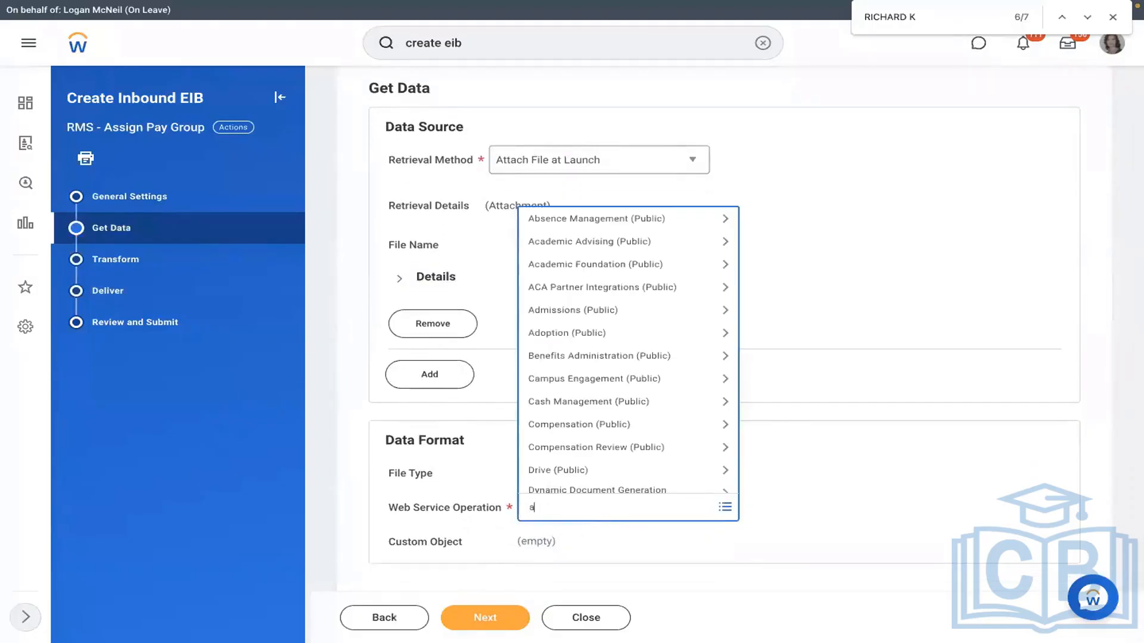
pyautogui.write('ssign pay group')
pyautogui.press('Return')
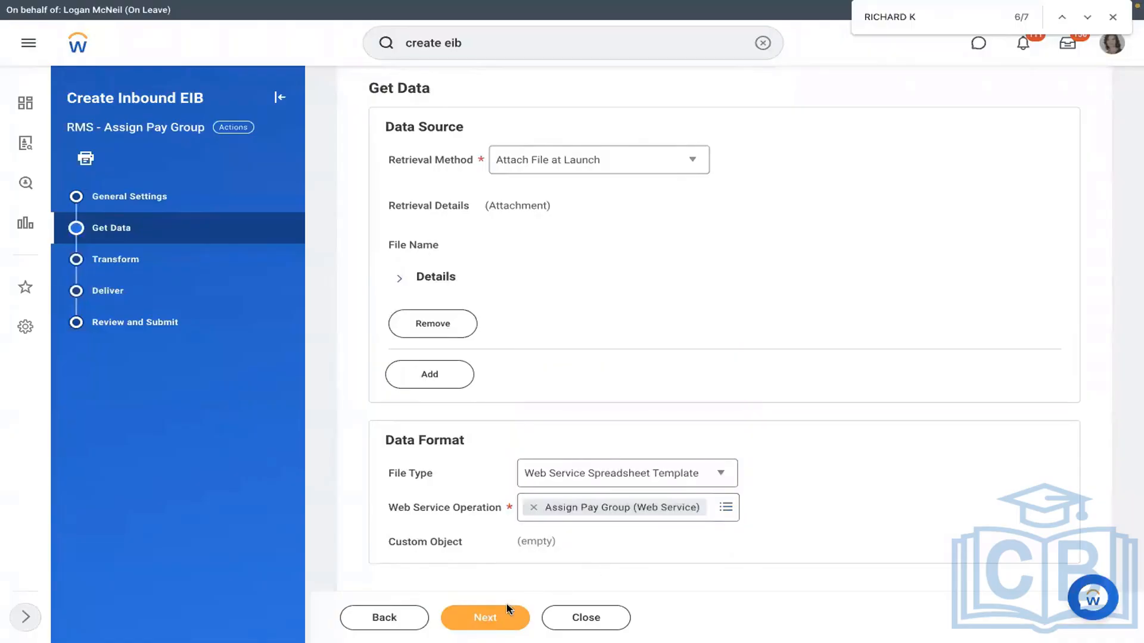
# Step: Continue through Transform, Deliver and Review, and submit the new inbound EIB
pyautogui.click(485, 614)
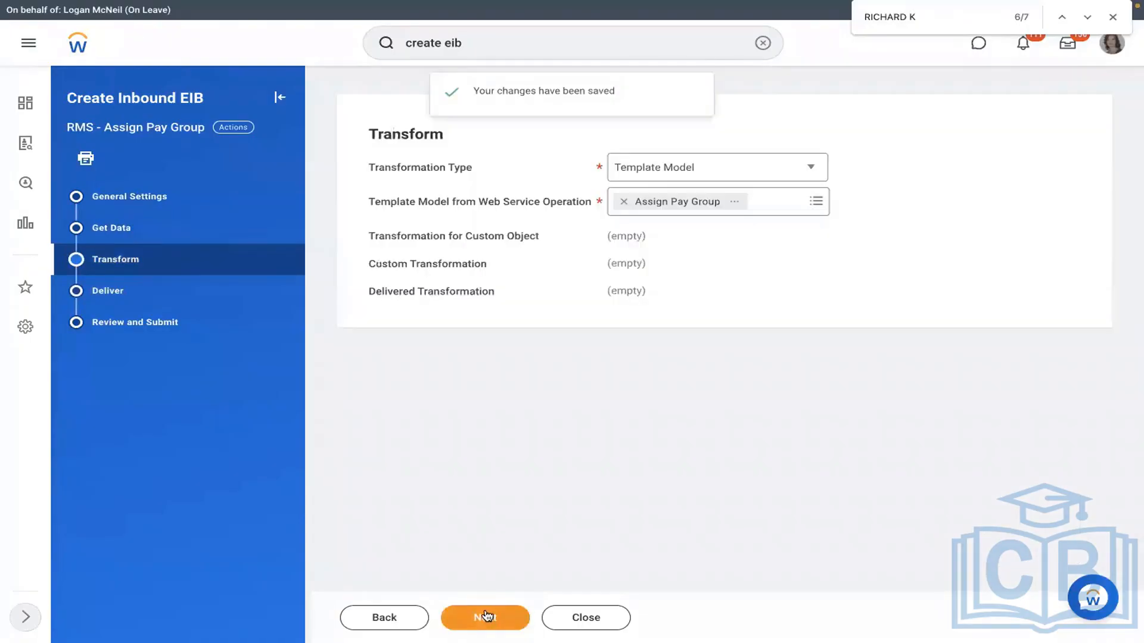
pyautogui.click(485, 616)
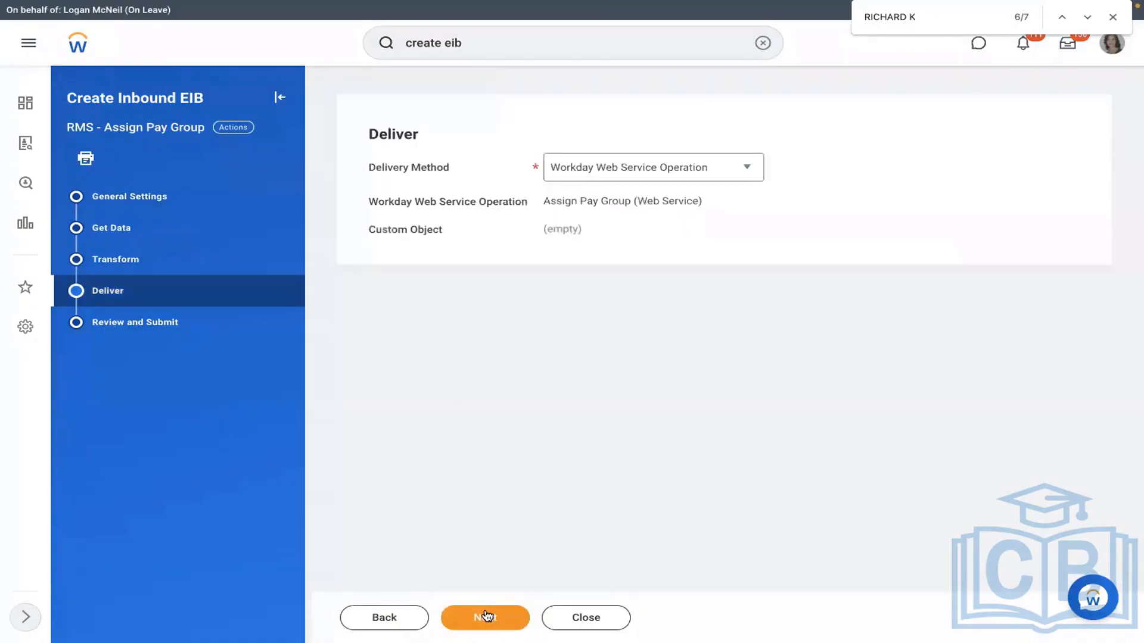
pyautogui.click(486, 615)
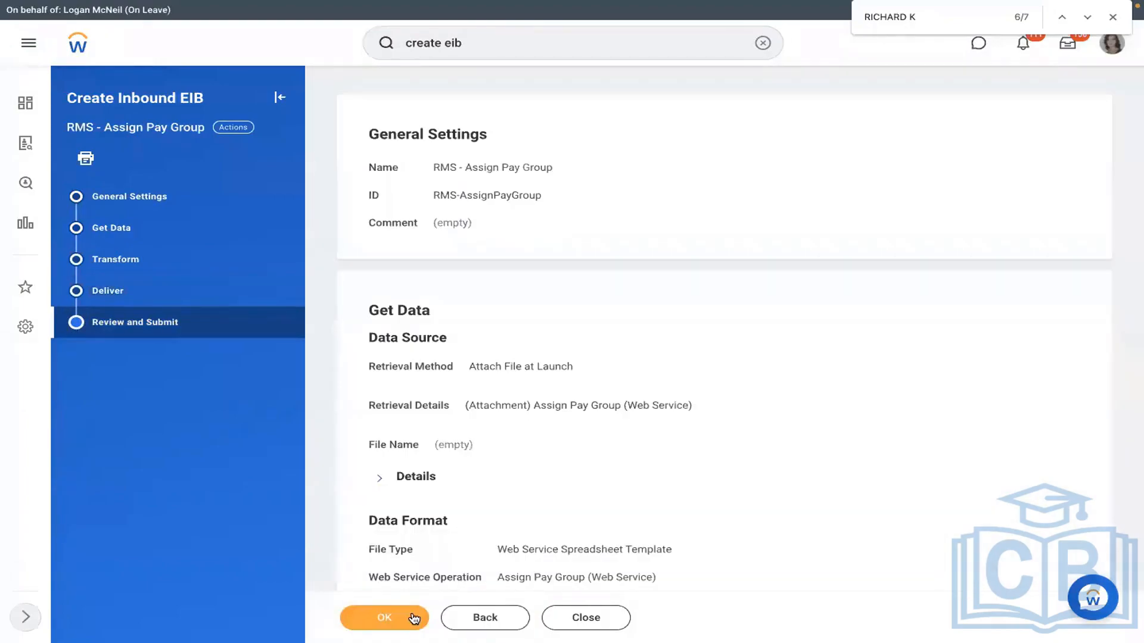
pyautogui.click(413, 618)
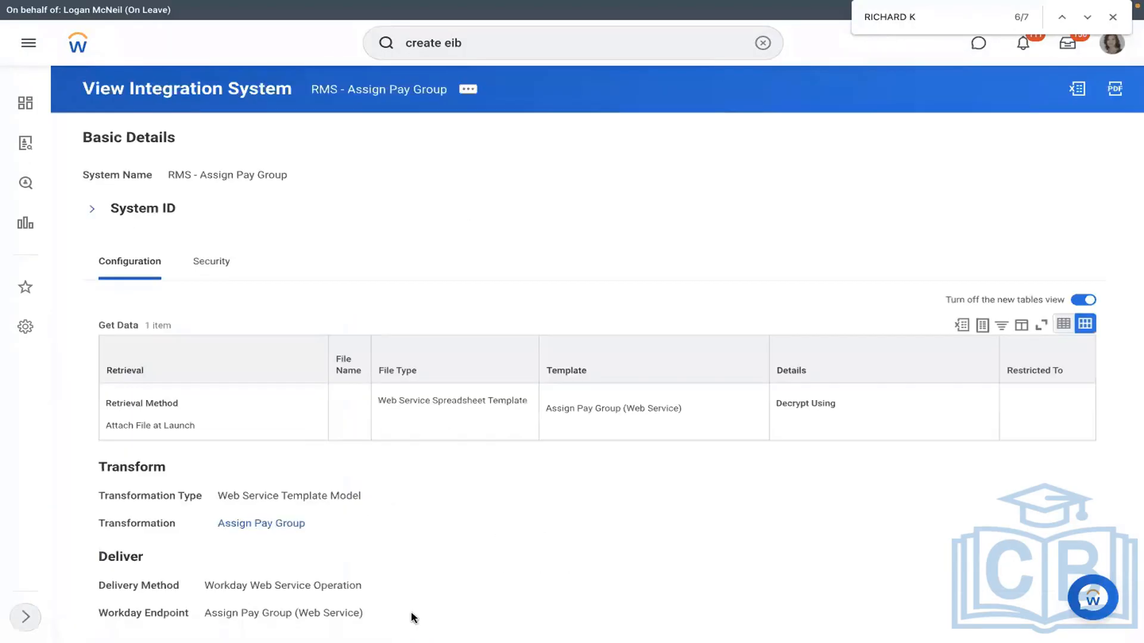
pyautogui.click(763, 43)
pyautogui.write('view int s')
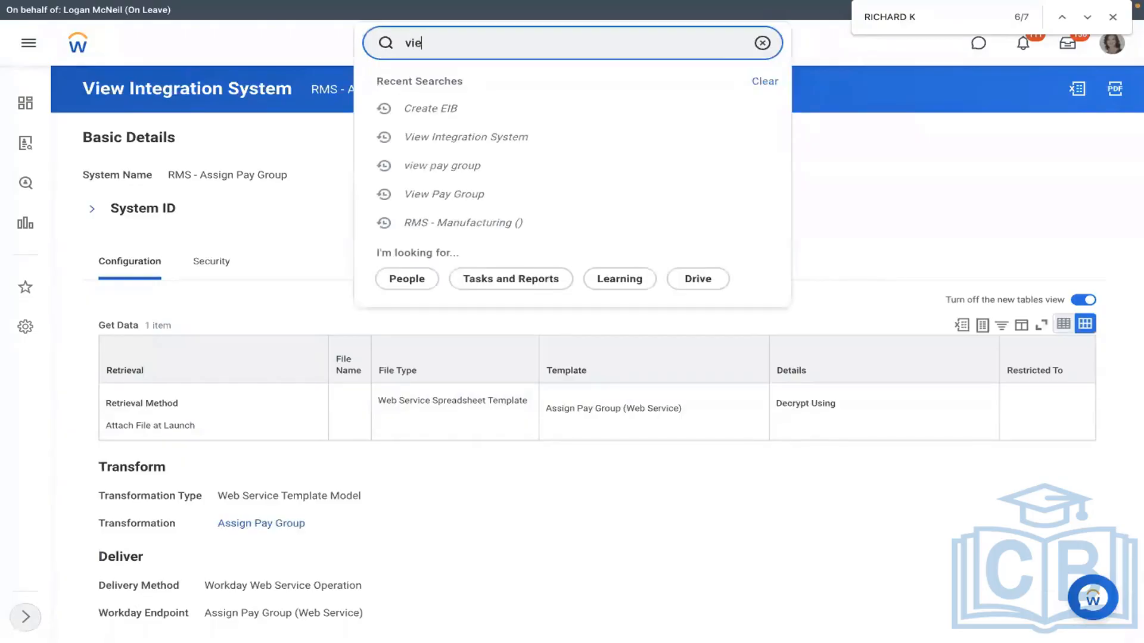
pyautogui.write('ys')
pyautogui.click(461, 97)
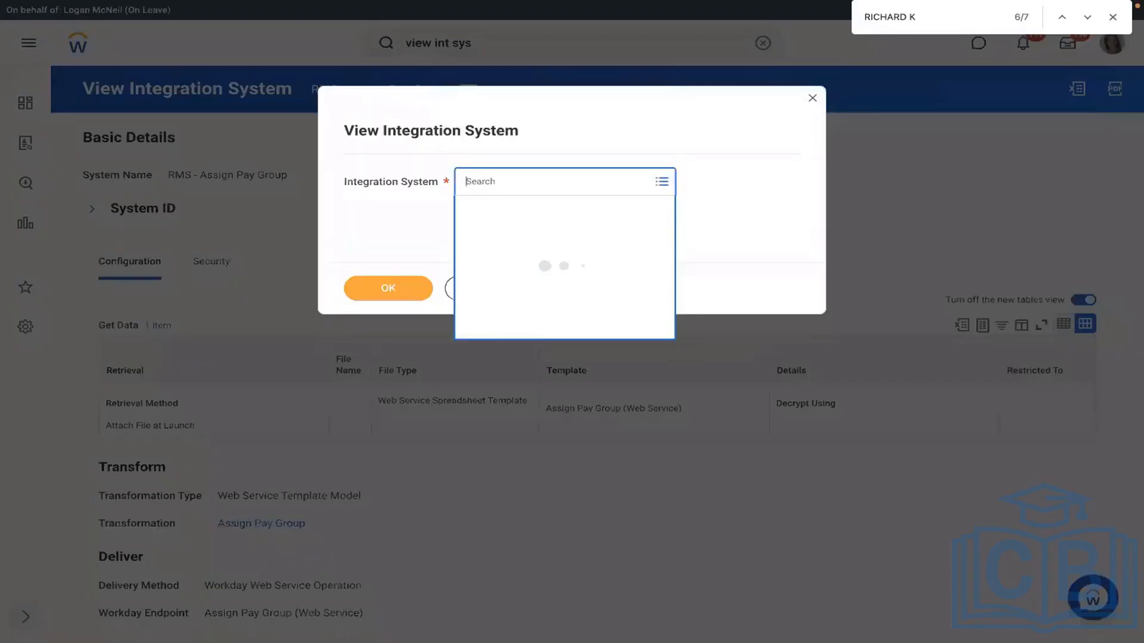
pyautogui.write('rms')
pyautogui.press('Return')
pyautogui.click(384, 283)
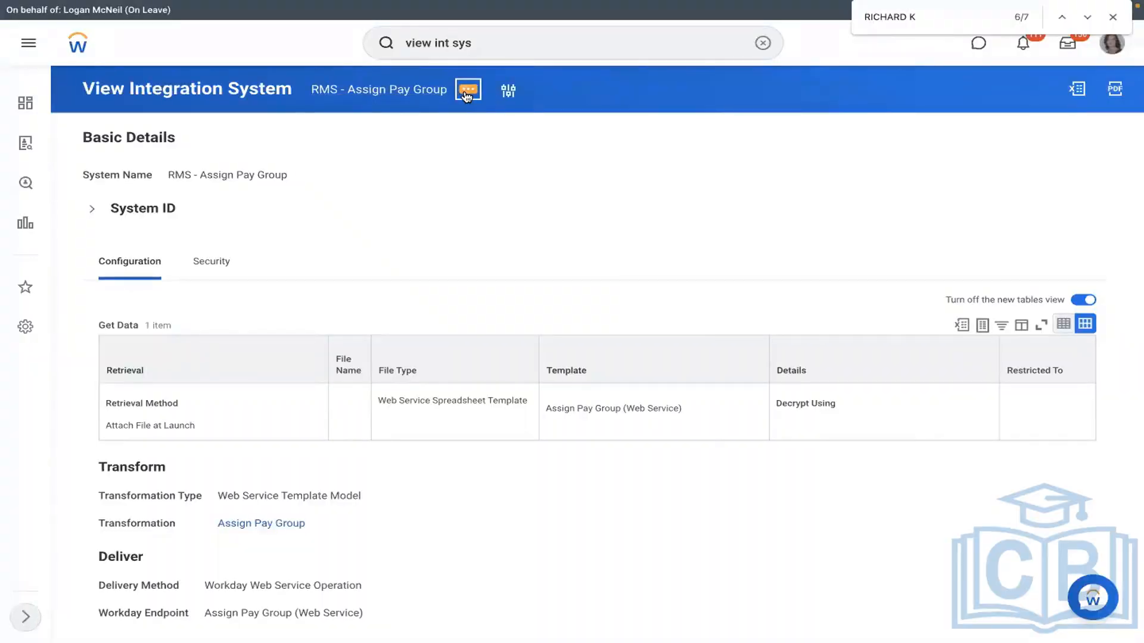
# Step: Choose Template Model > Generate Spreadsheet Template from the integration's related actions
pyautogui.click(467, 93)
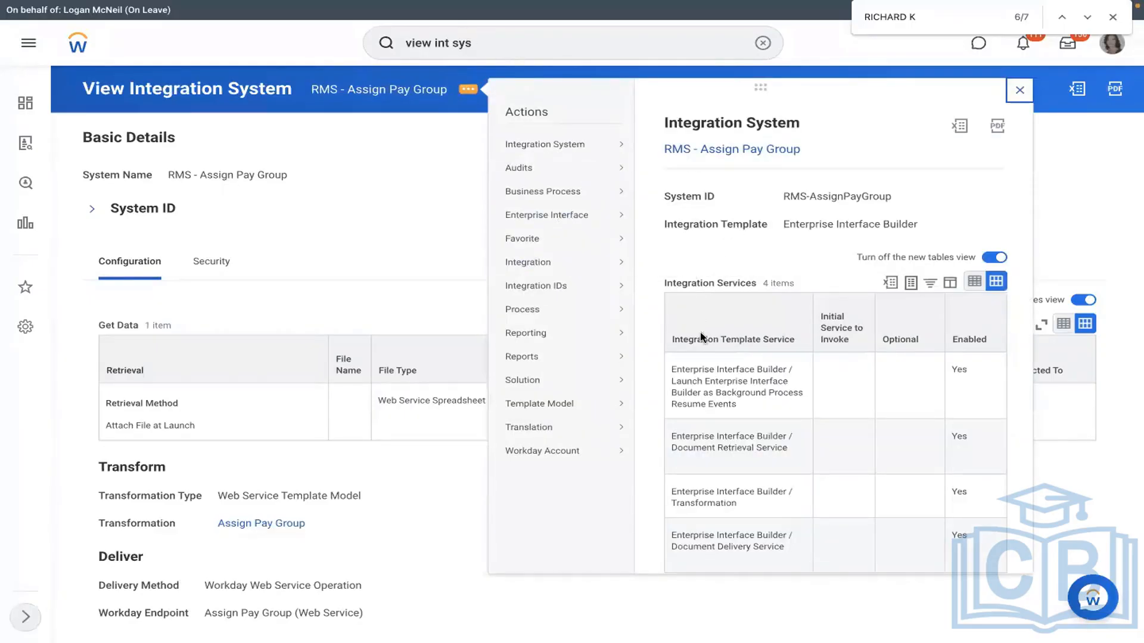
pyautogui.moveTo(550, 264)
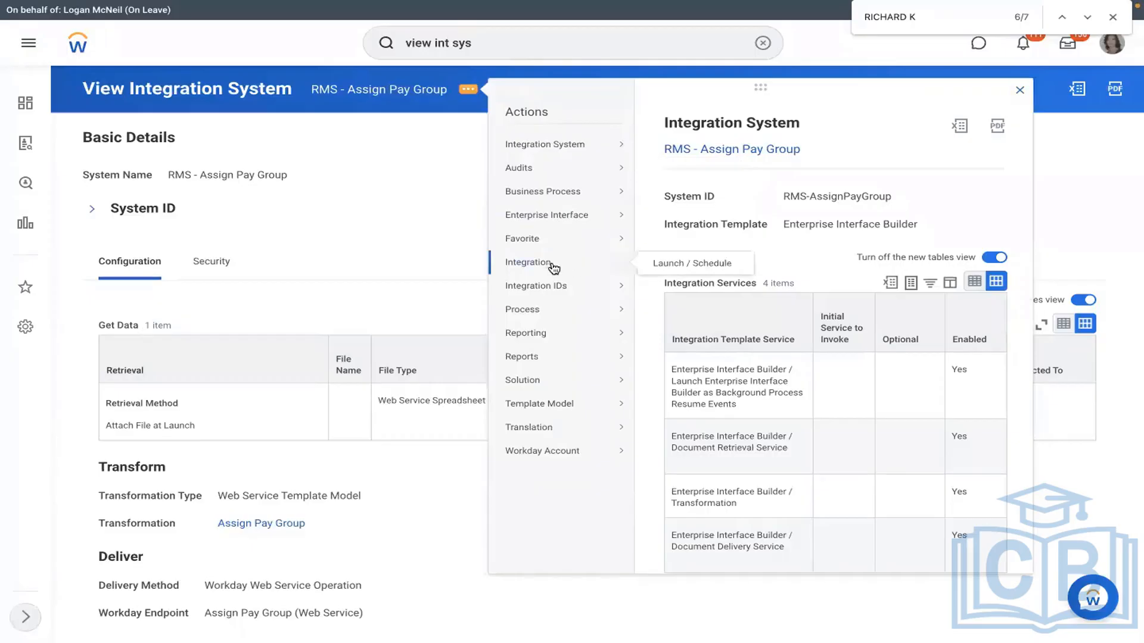
pyautogui.moveTo(573, 216)
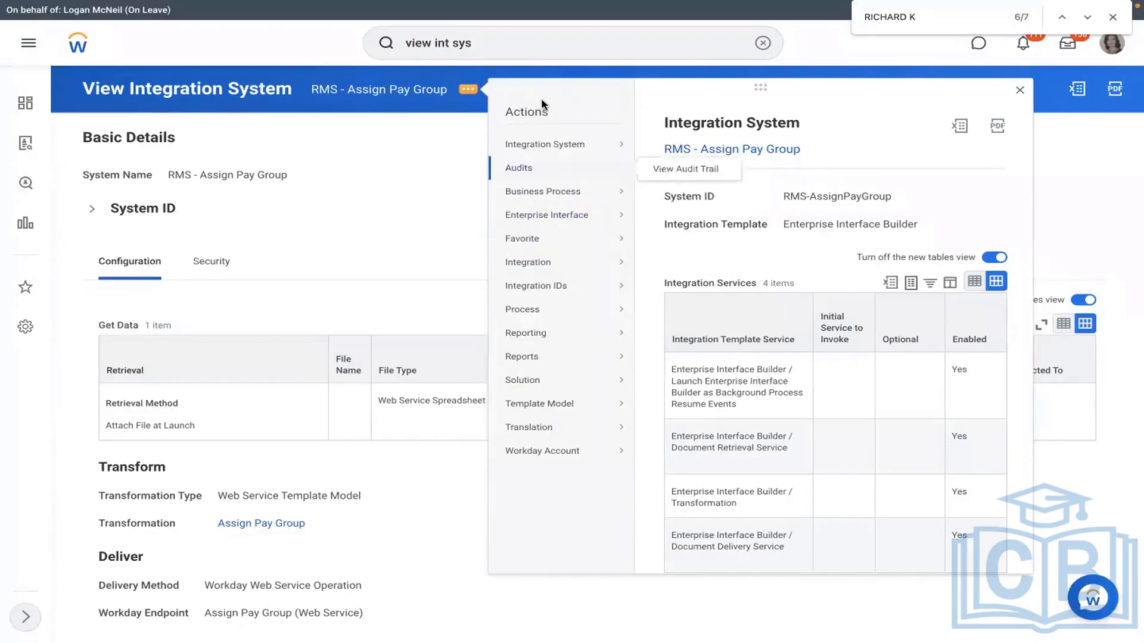
pyautogui.moveTo(565, 404)
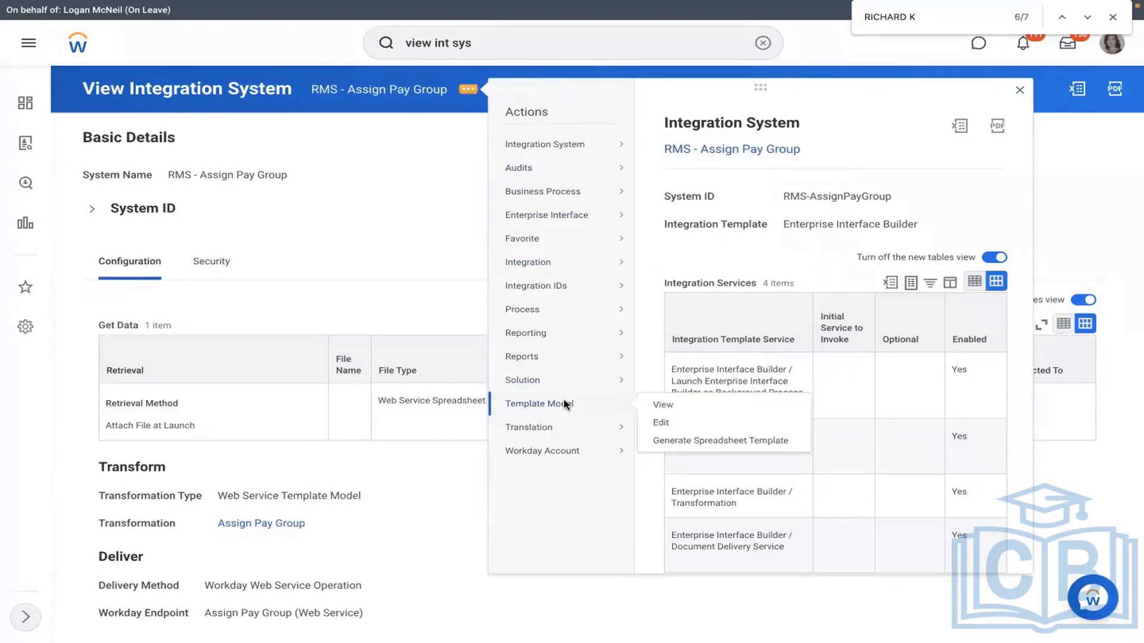
pyautogui.click(674, 440)
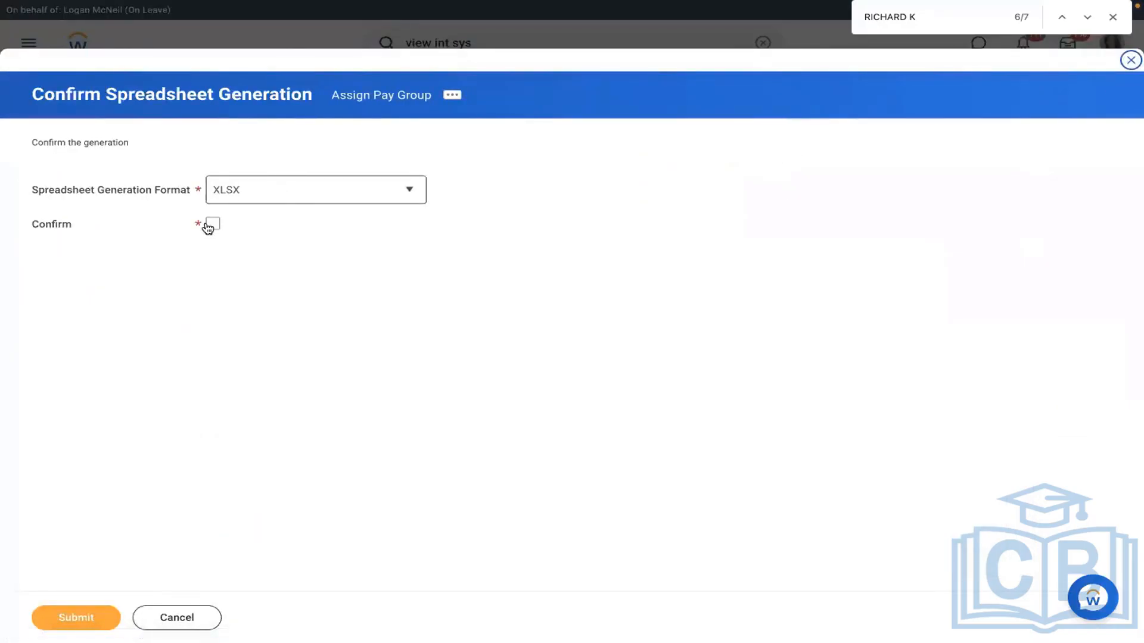
# Step: Tick Confirm, keep XLSX as the format, and submit the template generation
pyautogui.click(208, 229)
pyautogui.click(276, 197)
pyautogui.click(171, 473)
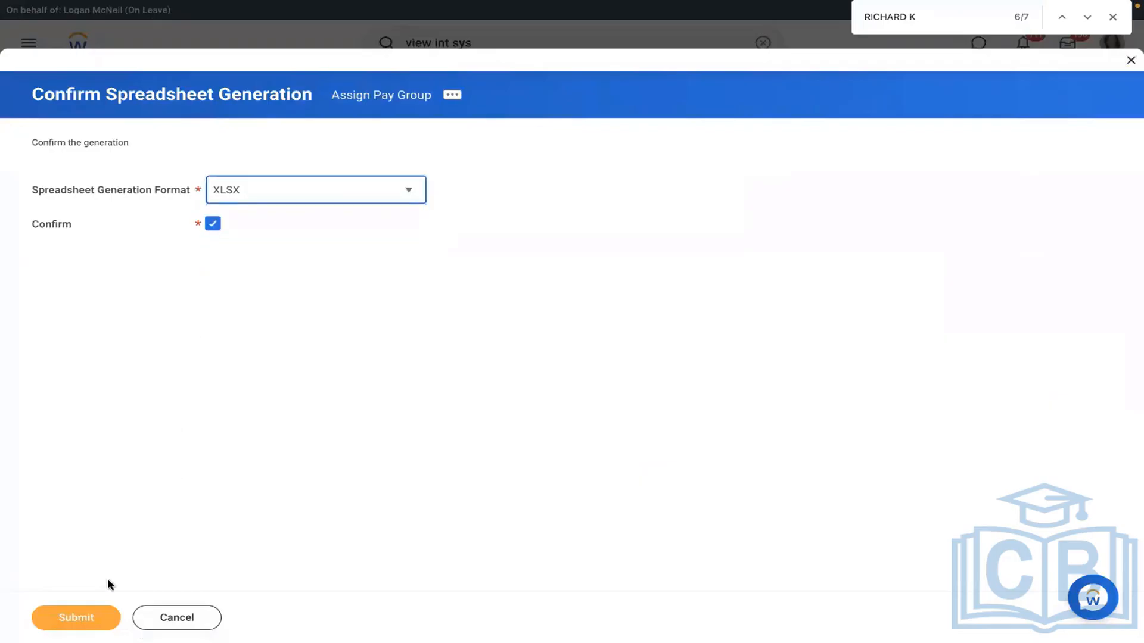
pyautogui.click(80, 616)
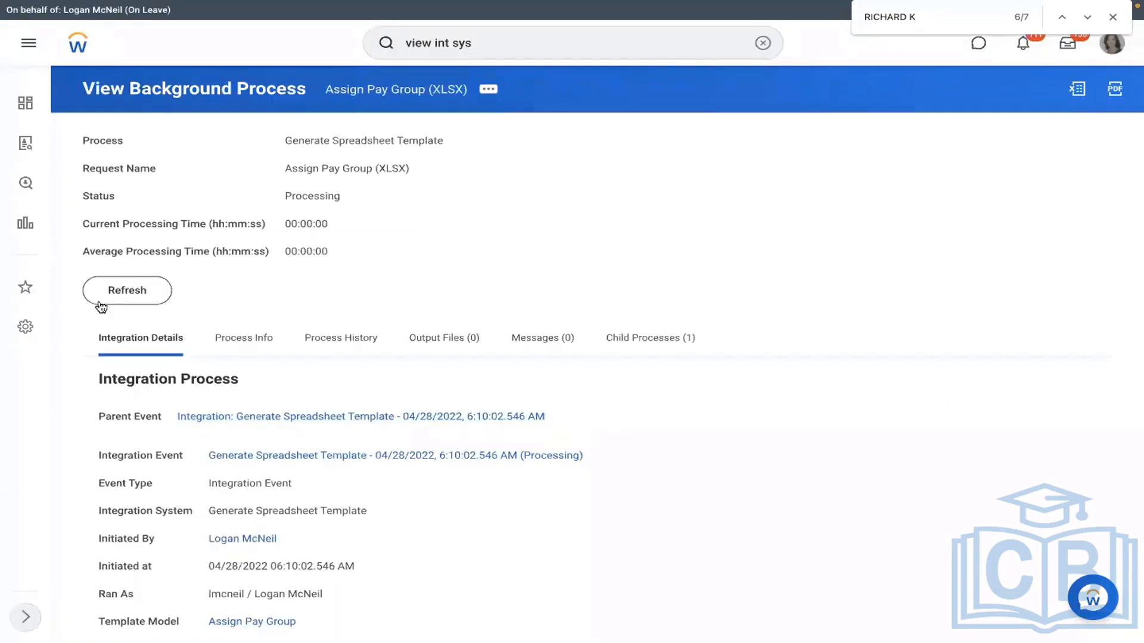
# Step: Refresh the background process until its status shows Completed
pyautogui.click(100, 302)
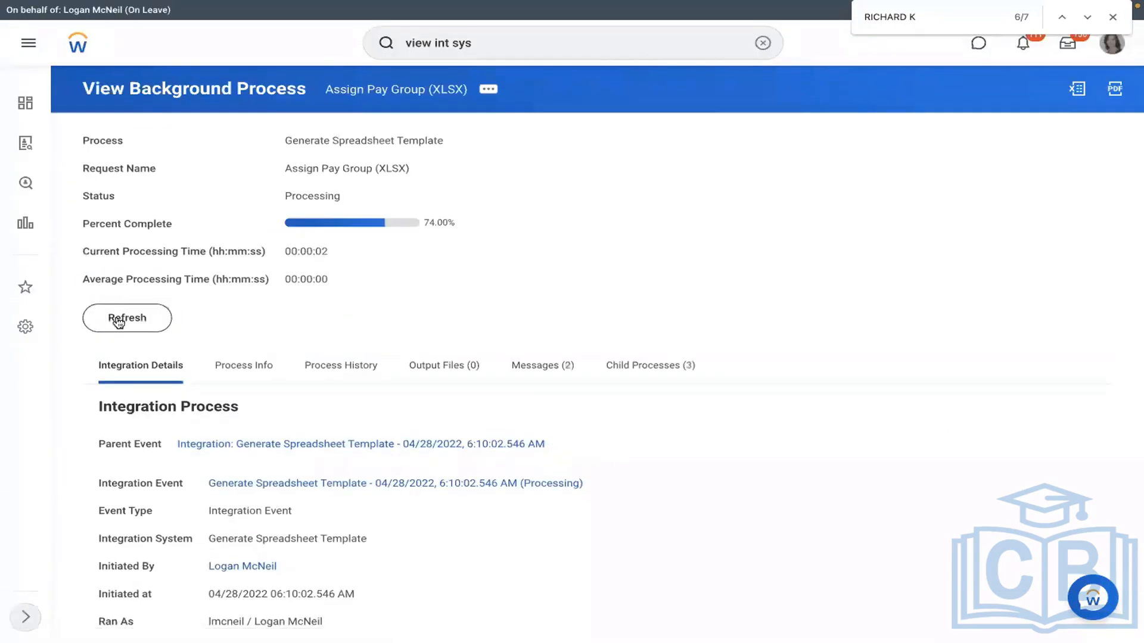
pyautogui.click(119, 323)
pyautogui.click(456, 372)
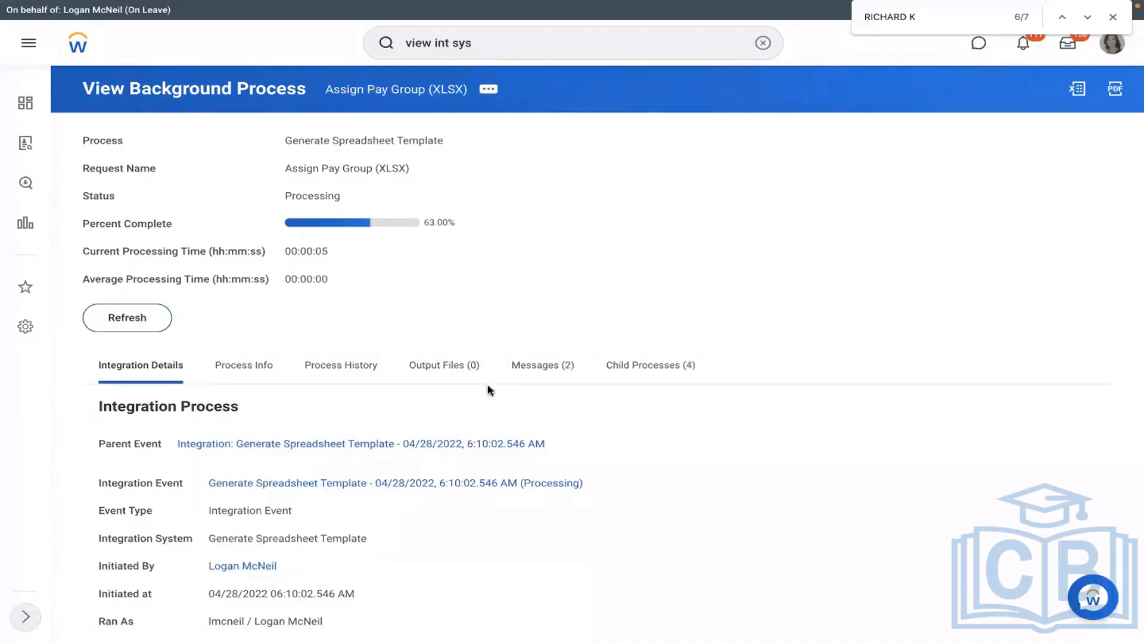
pyautogui.click(127, 322)
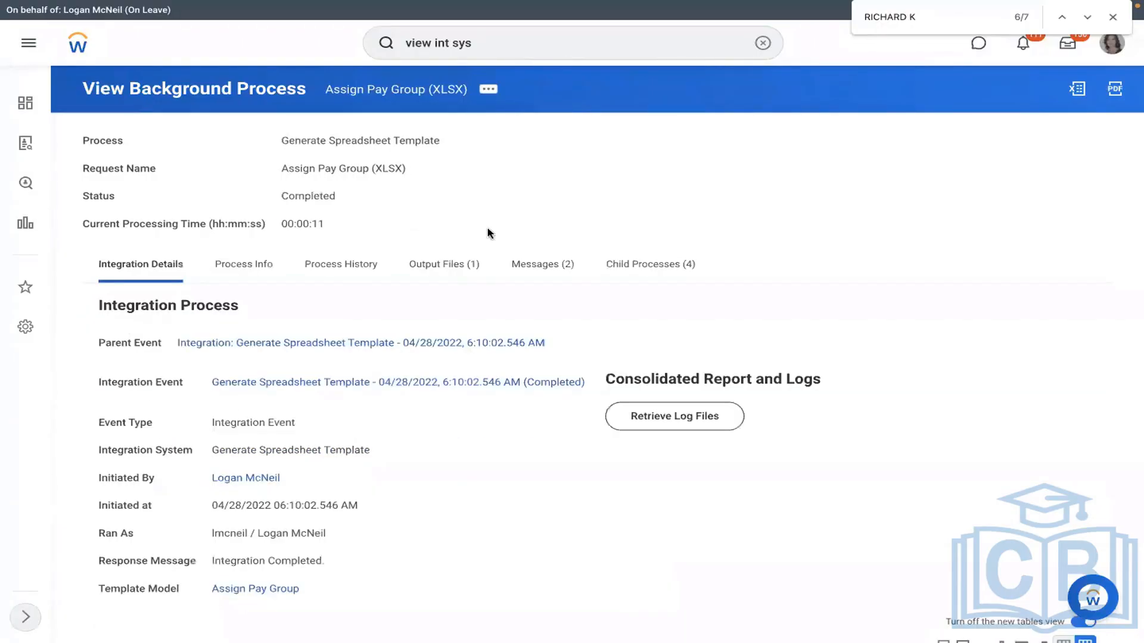
# Step: Download Assign_Pay_Group.xlsx from Output Files and open it in Excel
pyautogui.click(448, 276)
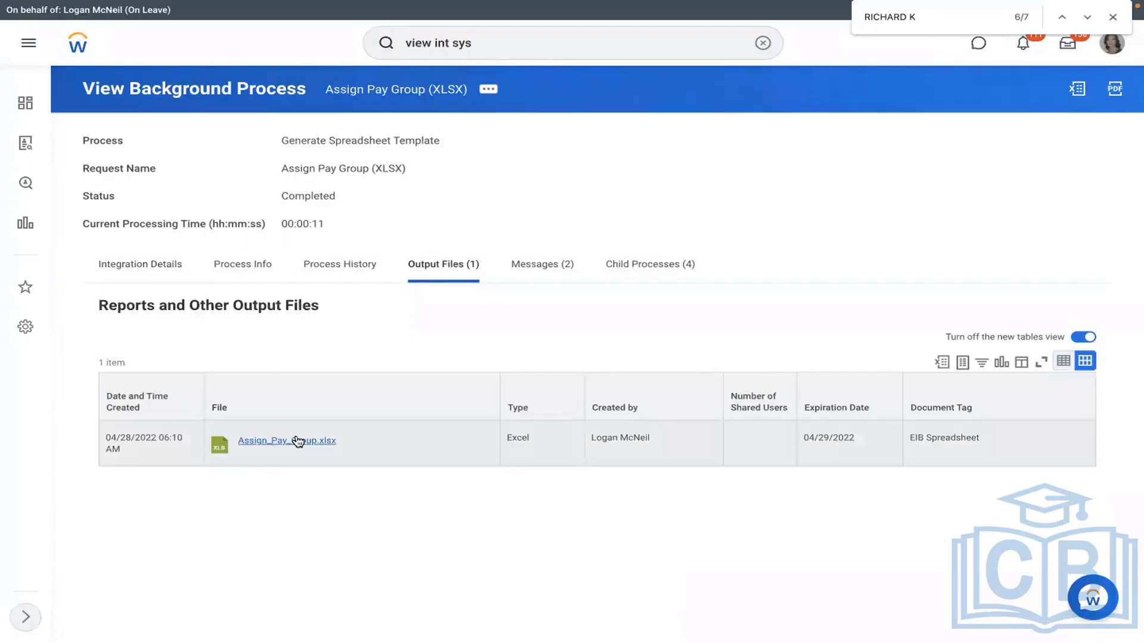
pyautogui.click(298, 441)
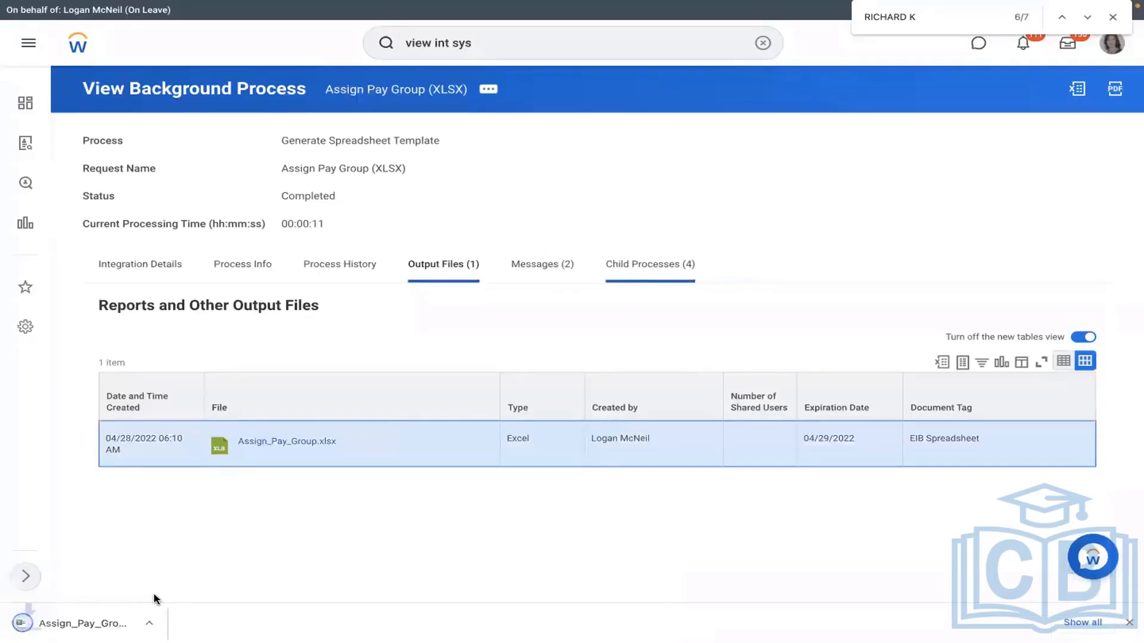
pyautogui.click(76, 624)
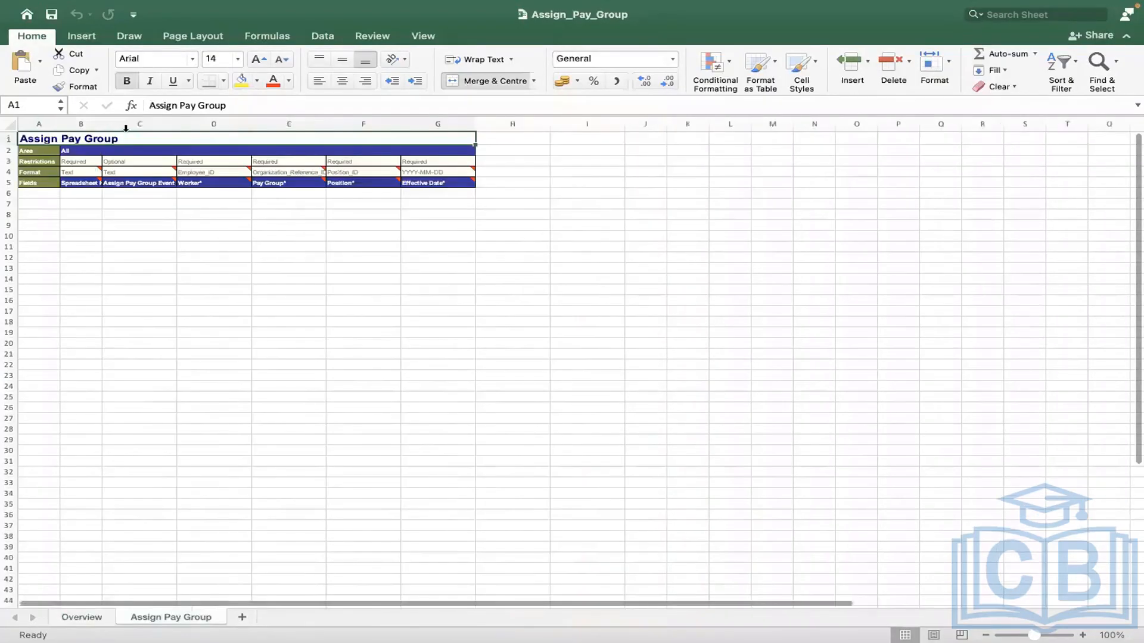
# Step: Widen column B and enter Spreadsheet Key 1 in cell B6
pyautogui.moveTo(102, 126); pyautogui.dragTo(176, 128)
pyautogui.hotkey('ctrl', 'Left')
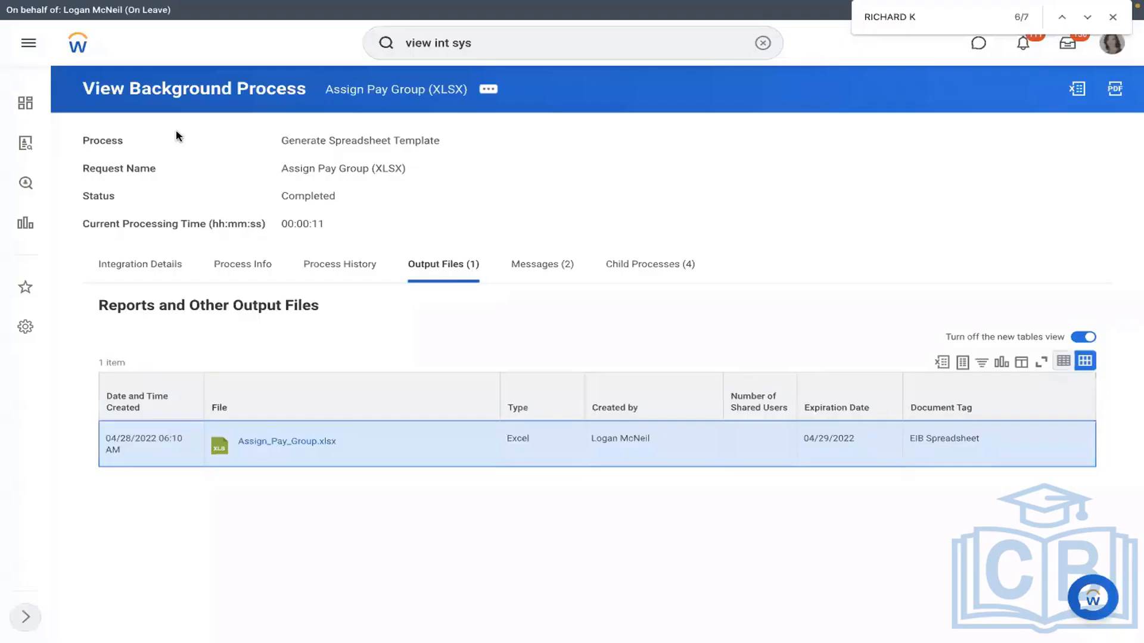
pyautogui.hotkey('ctrl', 'Right')
pyautogui.hotkey('ctrl', 'Right')
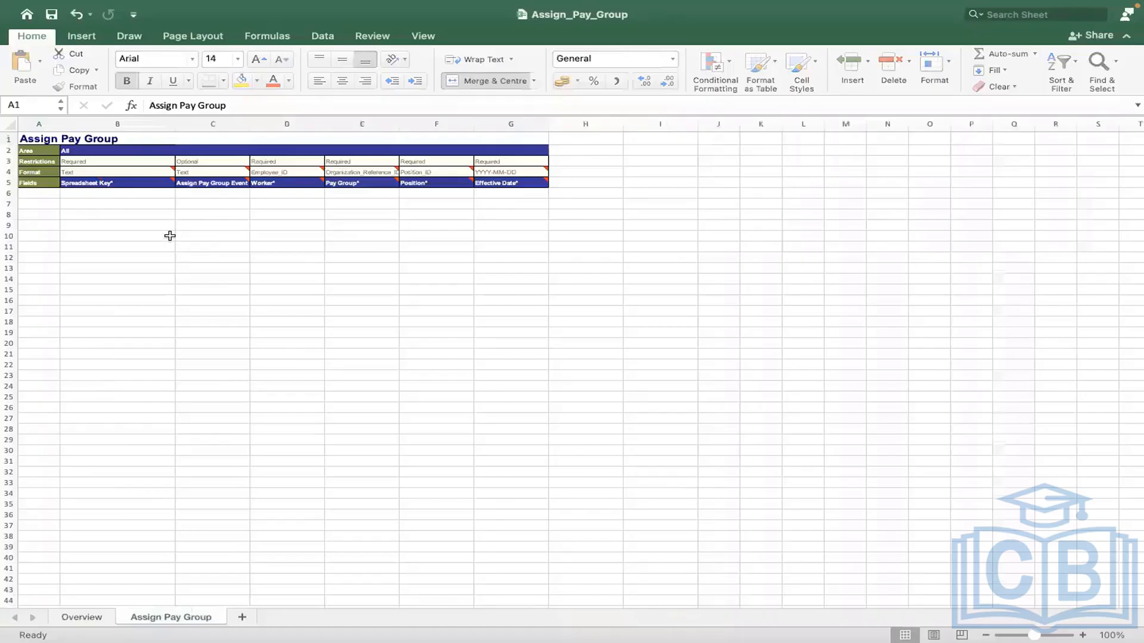
pyautogui.click(119, 192)
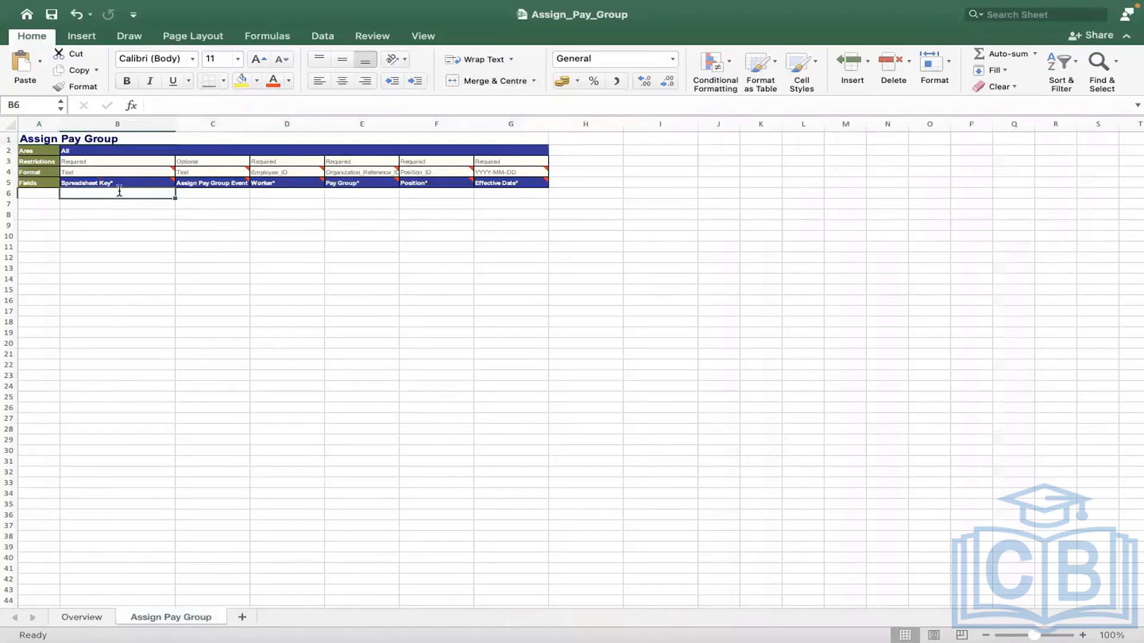
pyautogui.write('1')
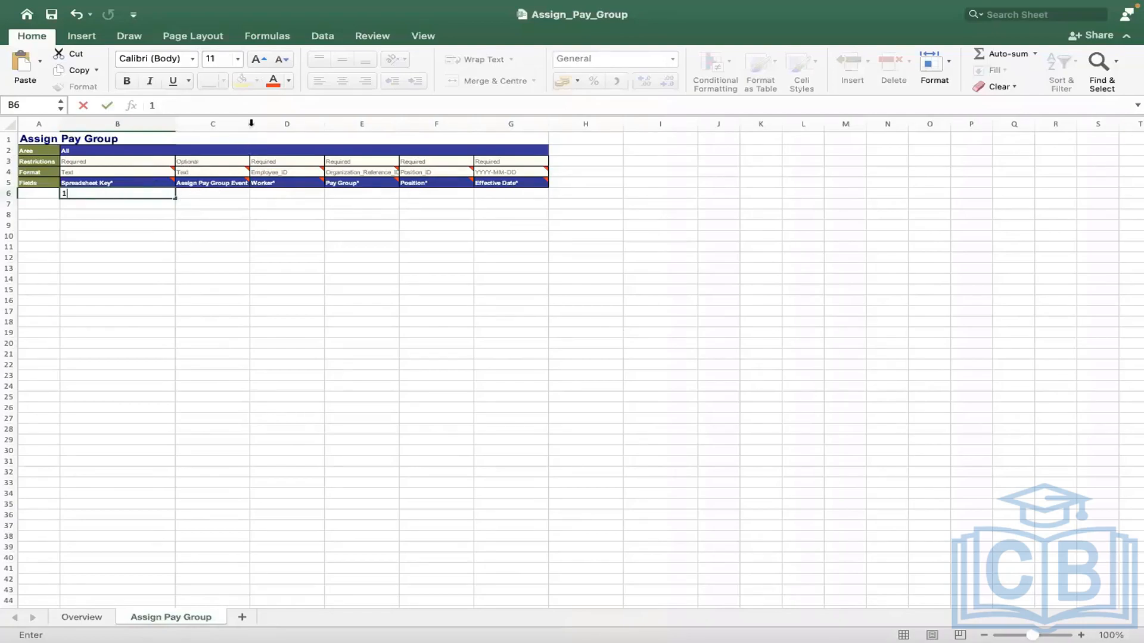
# Step: Widen columns C and F so their field headers are readable
pyautogui.click(299, 129)
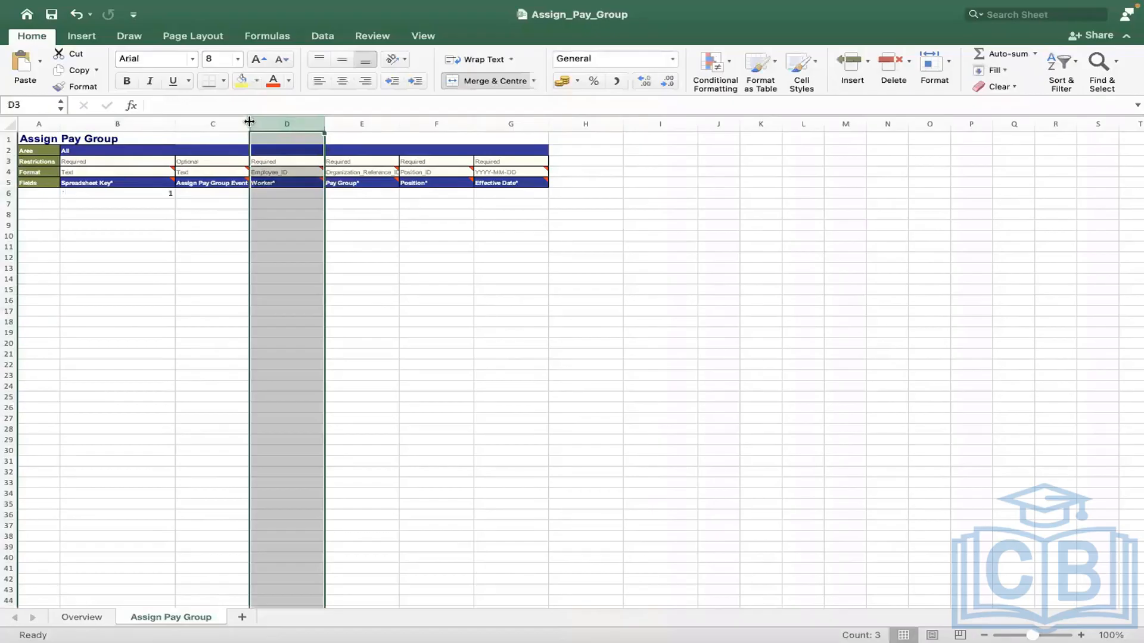
pyautogui.moveTo(249, 123); pyautogui.dragTo(591, 127)
pyautogui.moveTo(666, 123); pyautogui.dragTo(735, 121)
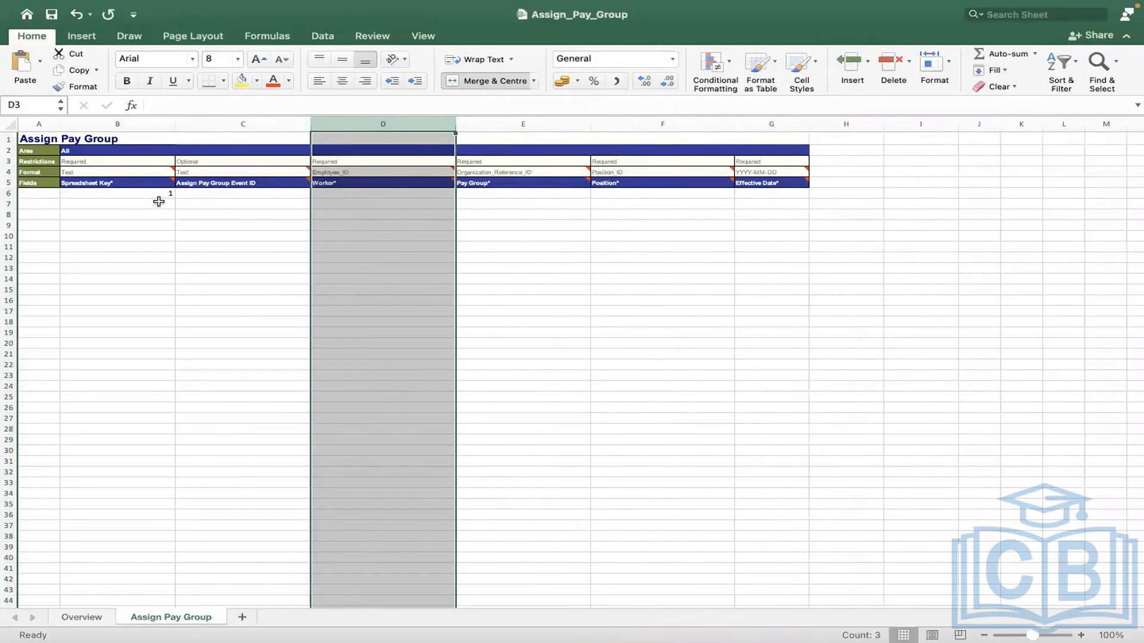
pyautogui.moveTo(141, 191); pyautogui.dragTo(137, 588)
pyautogui.click(255, 355)
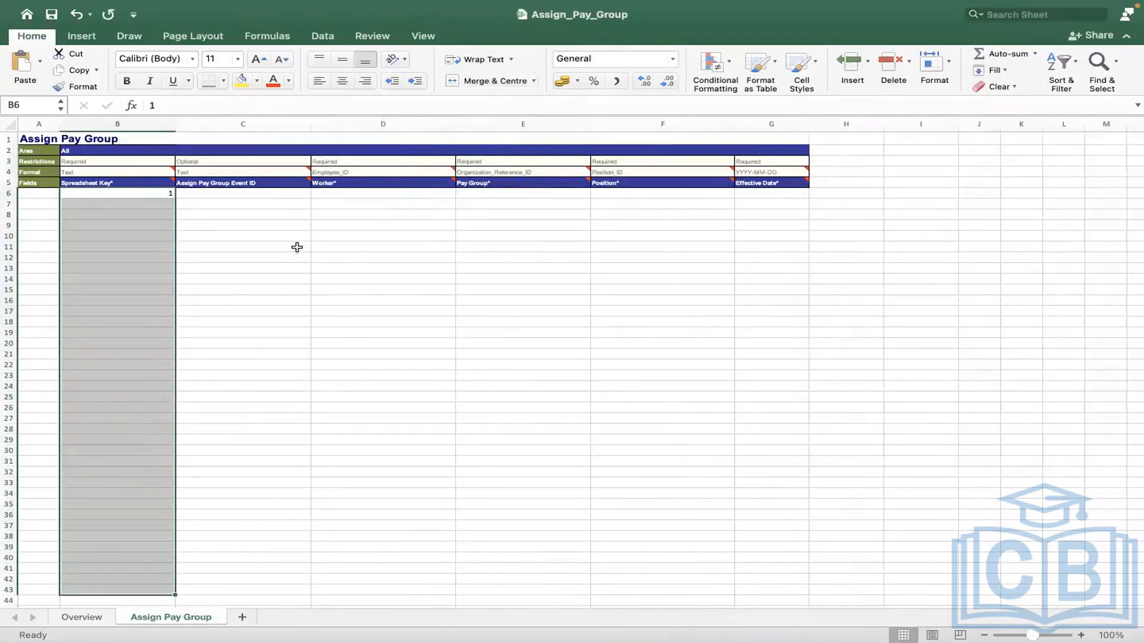
pyautogui.click(215, 194)
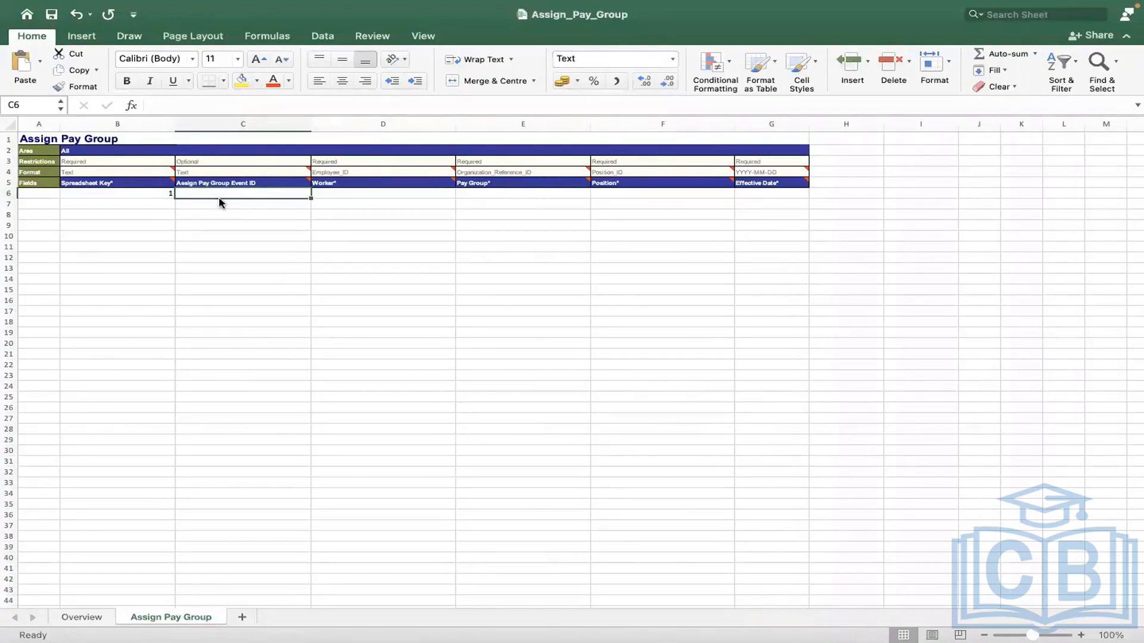
# Step: Clear the stray entry from Event ID cell C6, select D6, and return to Workday
pyautogui.write('4747474747')
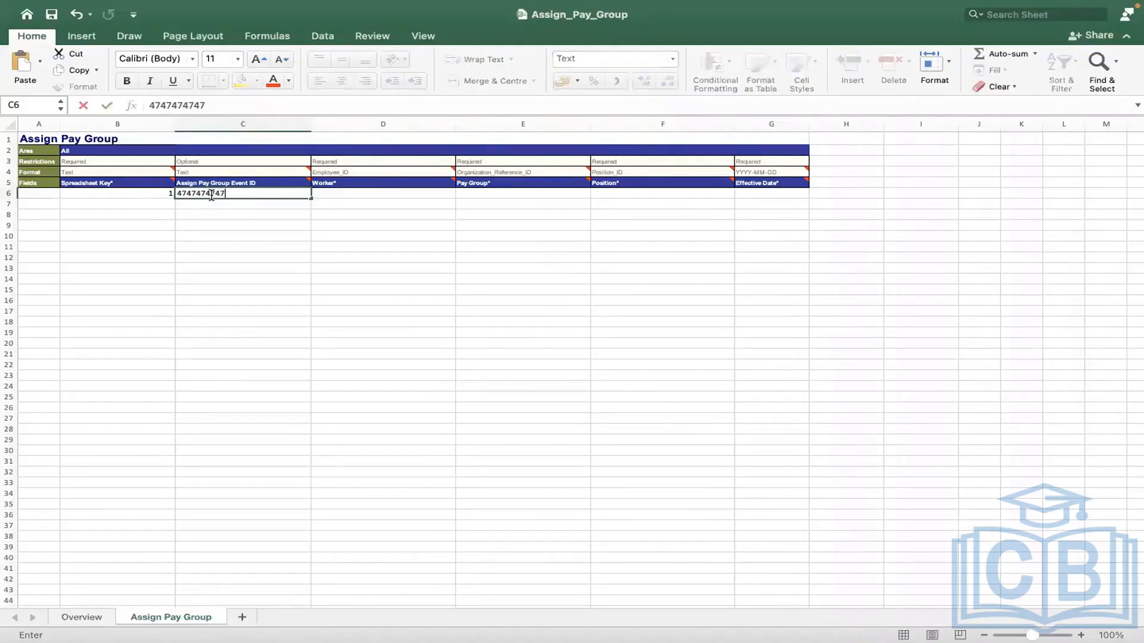
pyautogui.press('BackSpace')
pyautogui.press('BackSpace')
pyautogui.press('BackSpace')
pyautogui.press('BackSpace')
pyautogui.press('BackSpace')
pyautogui.press('BackSpace')
pyautogui.press('BackSpace')
pyautogui.press('BackSpace')
pyautogui.press('BackSpace')
pyautogui.click(335, 191)
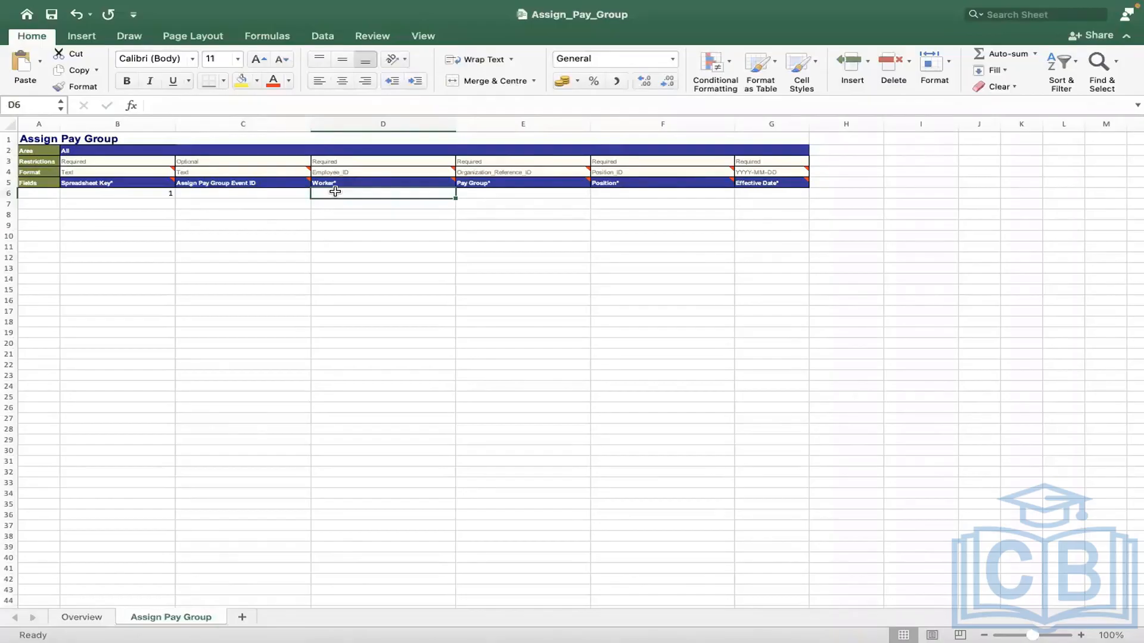
pyautogui.hotkey('ctrl', 'Right')
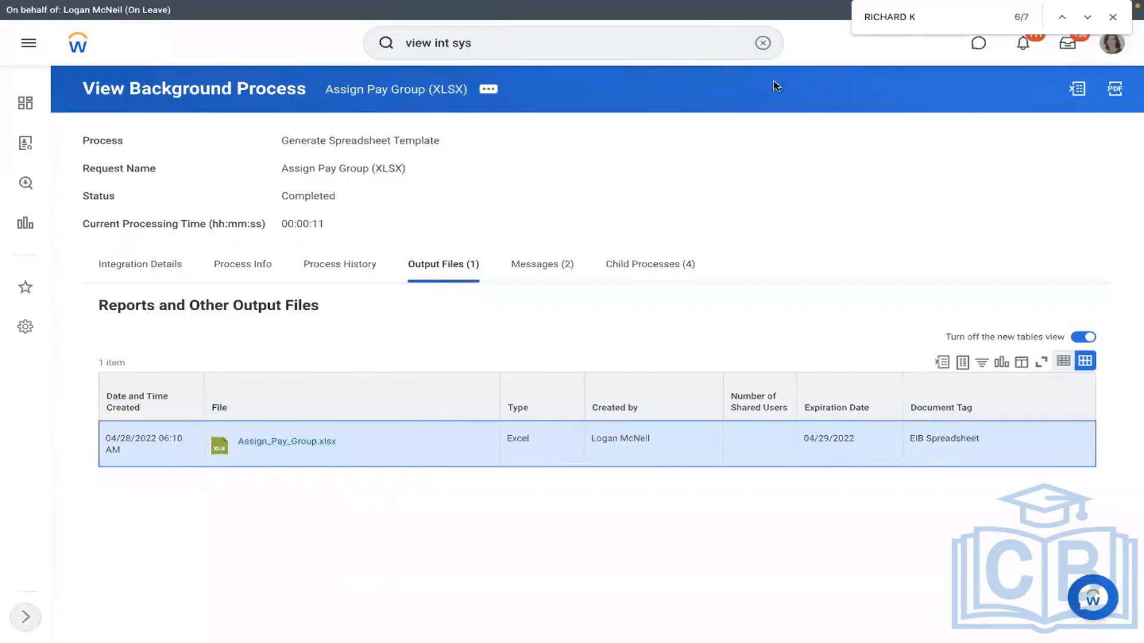
# Step: Search for the general counsel and open the corporate paralegal from his team org chart
pyautogui.click(757, 48)
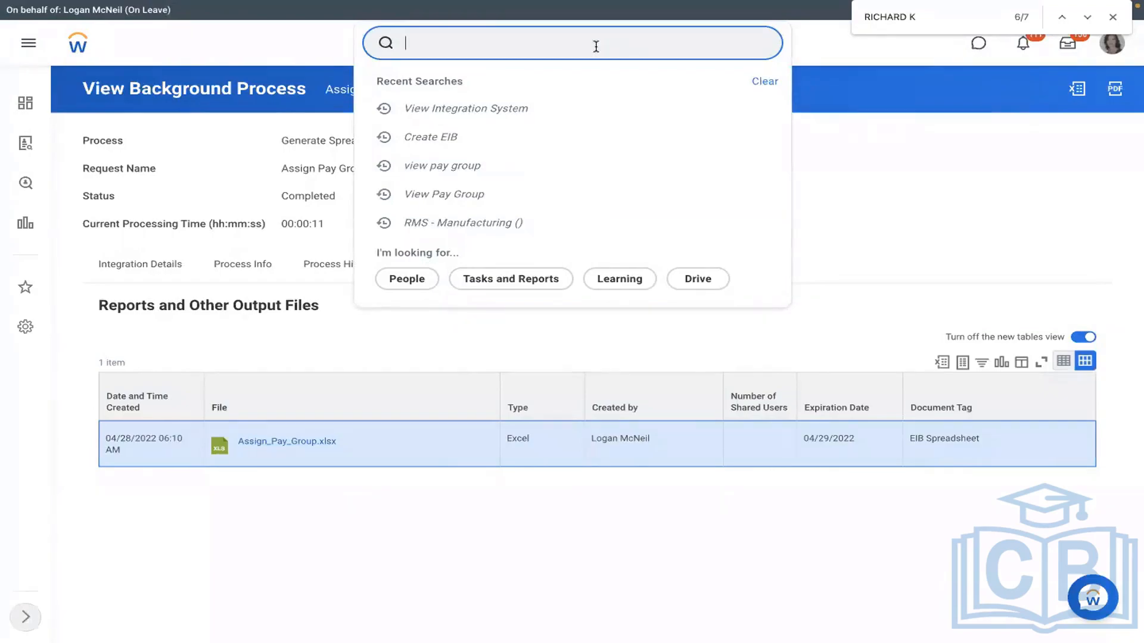
pyautogui.press('Return')
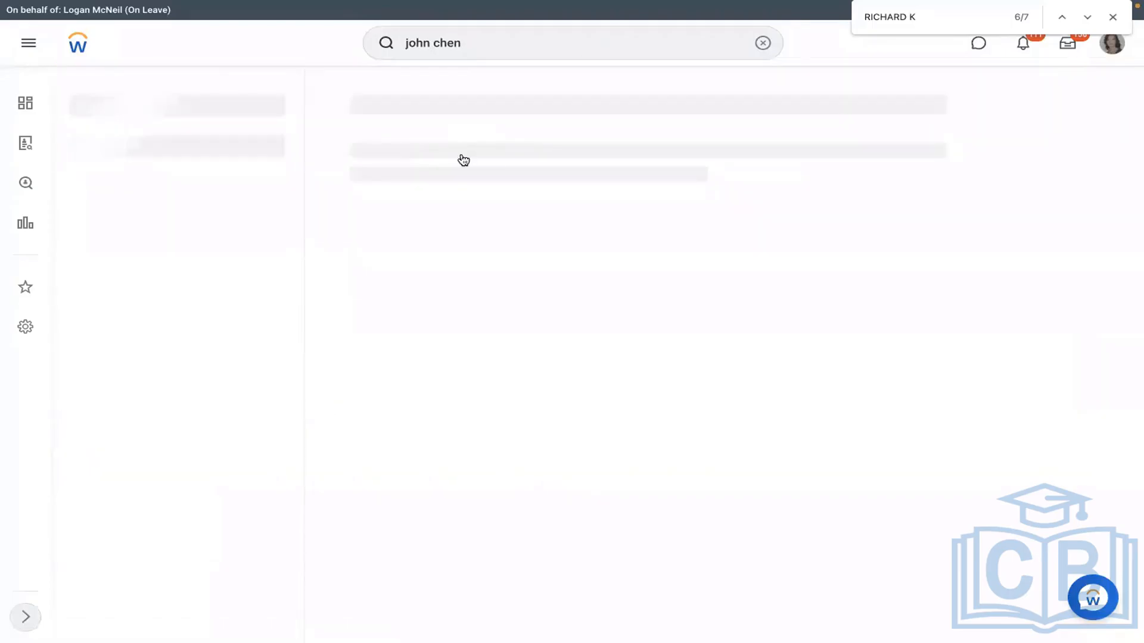
pyautogui.click(463, 158)
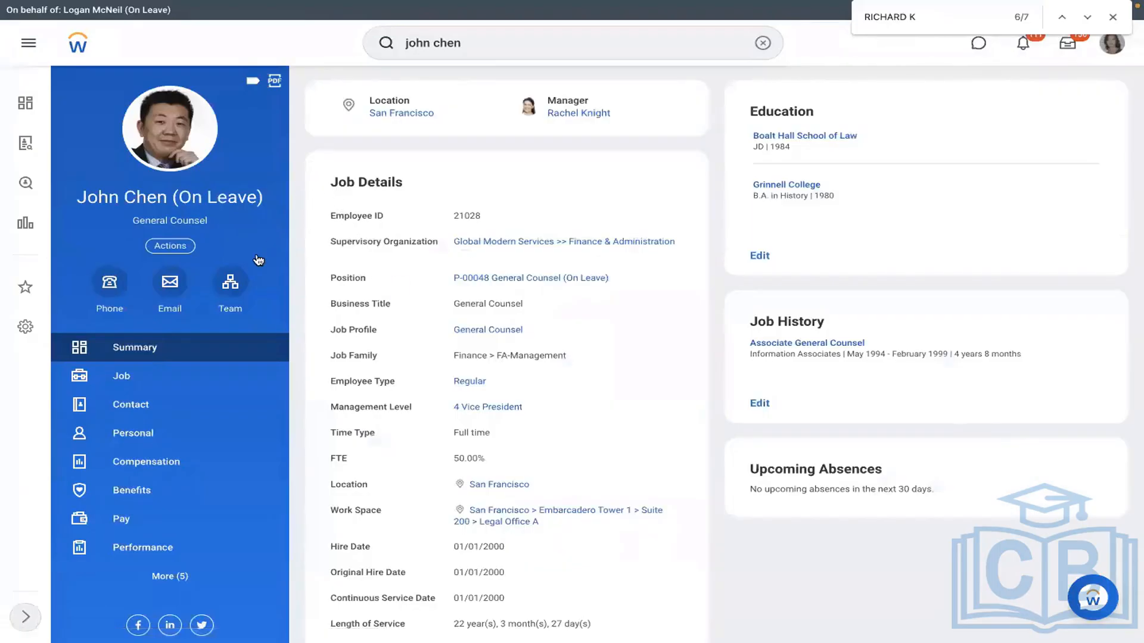
pyautogui.click(230, 285)
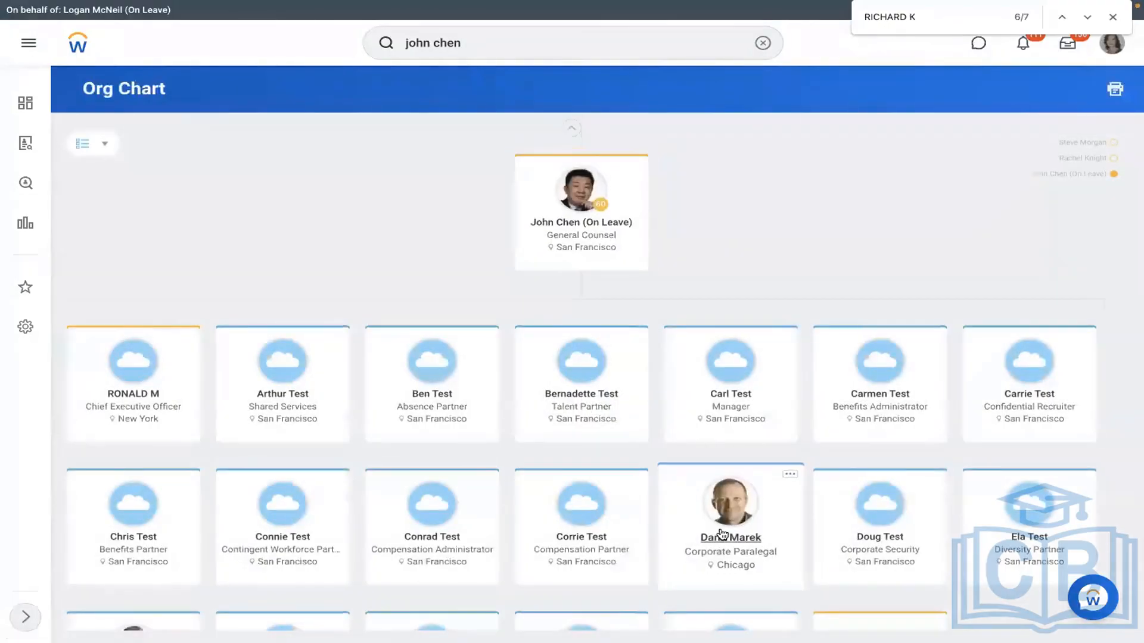
pyautogui.click(722, 535)
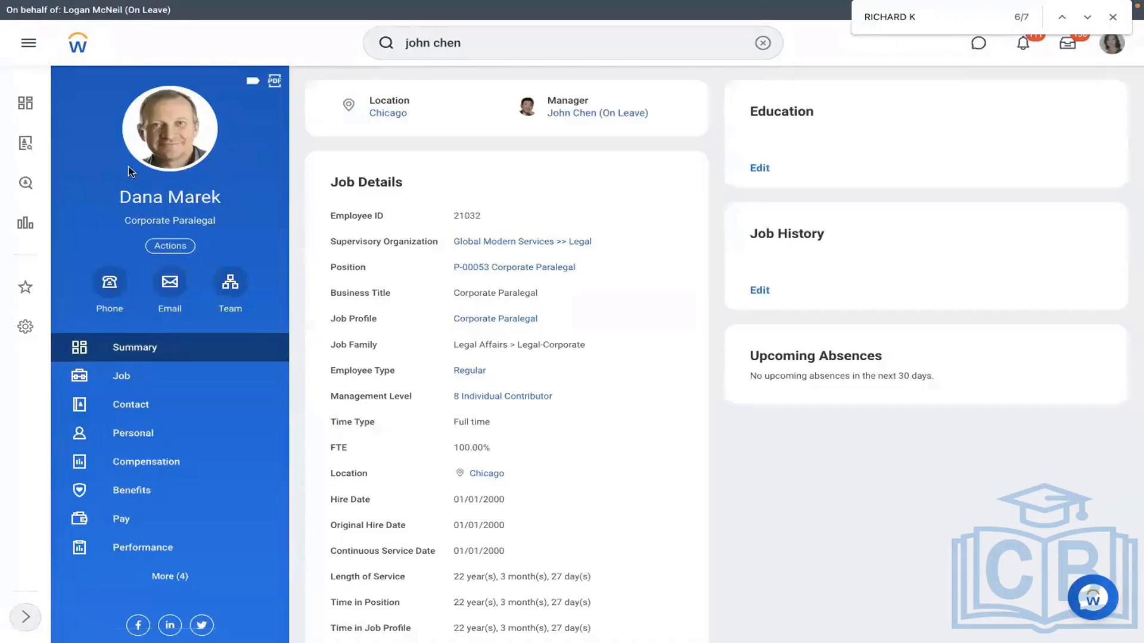
# Step: View the paralegal's current pay group and job details, selecting her employee ID
pyautogui.click(142, 524)
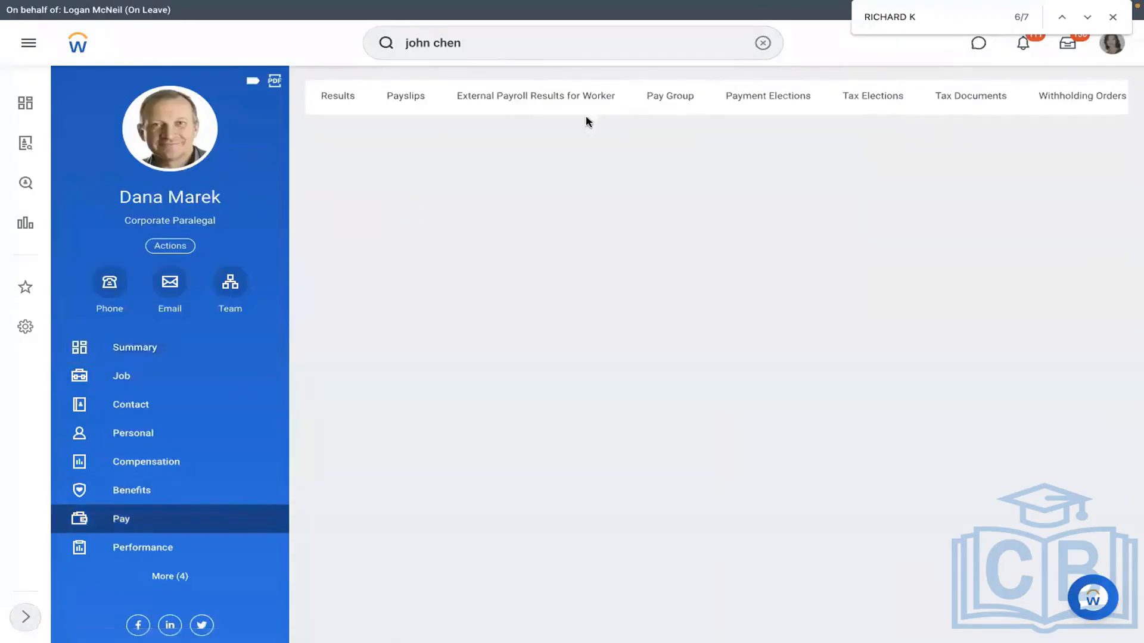
pyautogui.click(656, 114)
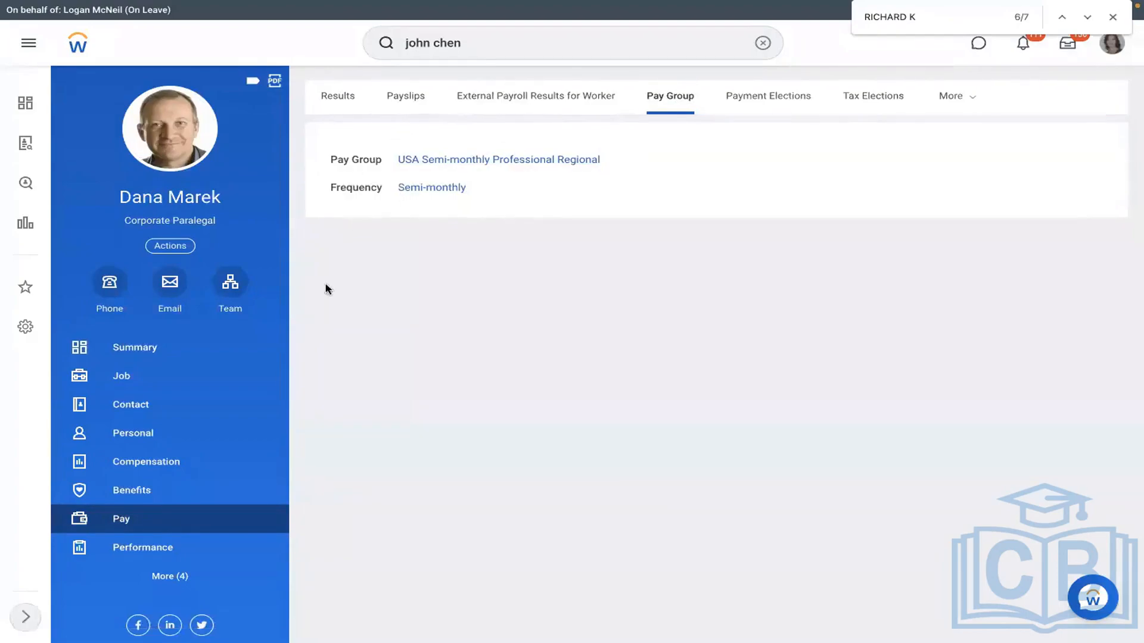
pyautogui.click(159, 379)
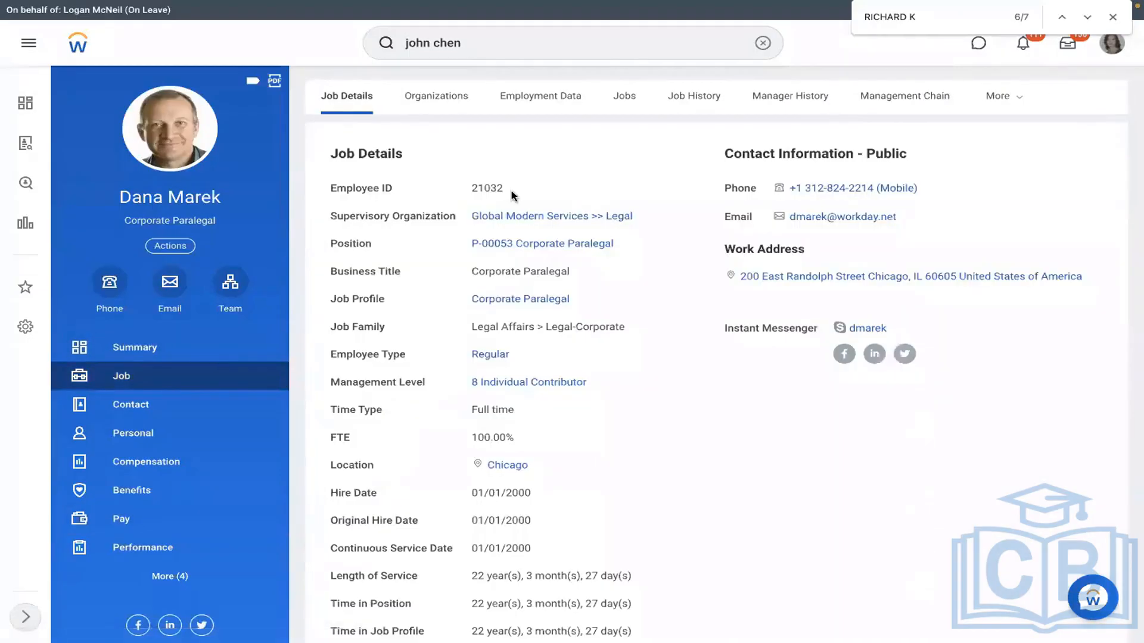
pyautogui.moveTo(511, 194); pyautogui.dragTo(470, 195)
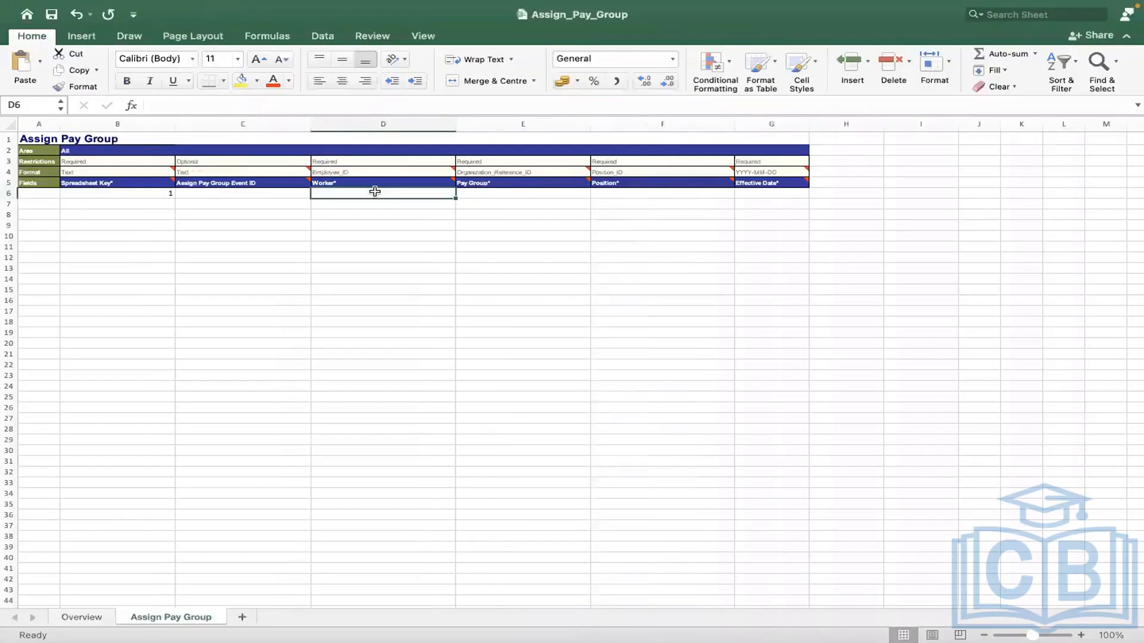
# Step: Enter the paralegal's employee ID as text in Worker cell D6, then return to Workday
pyautogui.write("'21032")
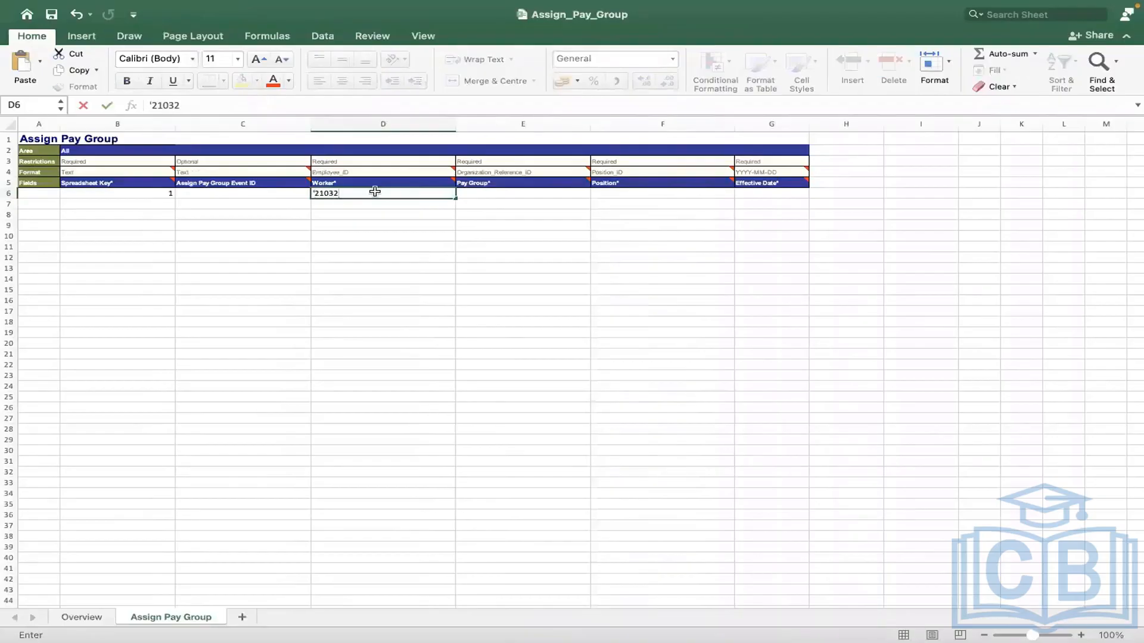
pyautogui.click(262, 257)
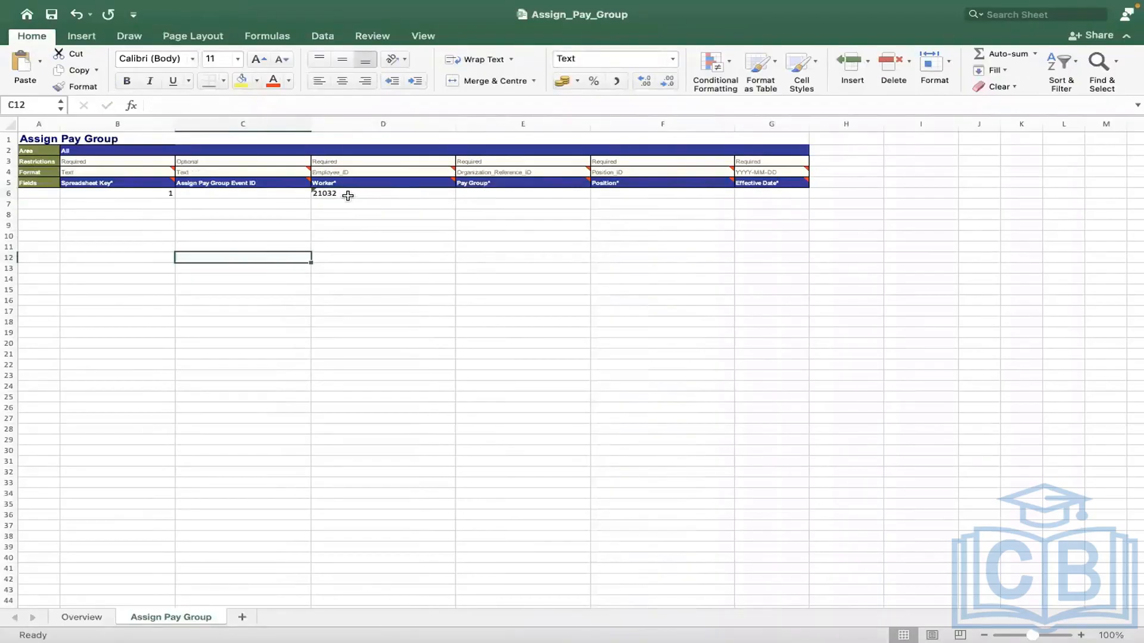
pyautogui.click(472, 189)
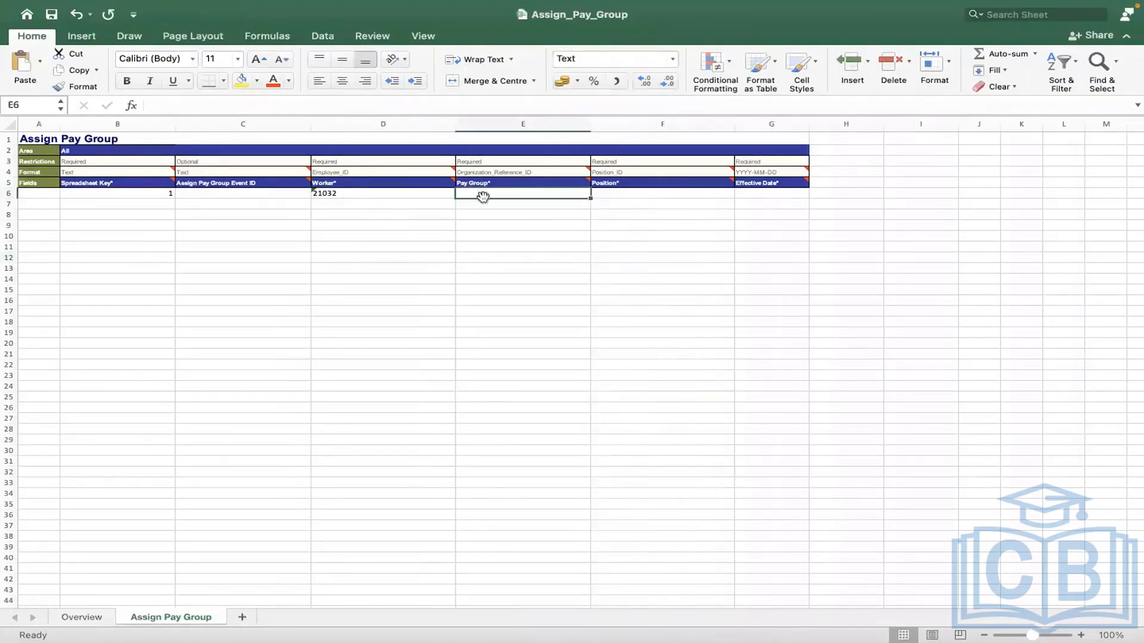
pyautogui.hotkey('ctrl', 'Right')
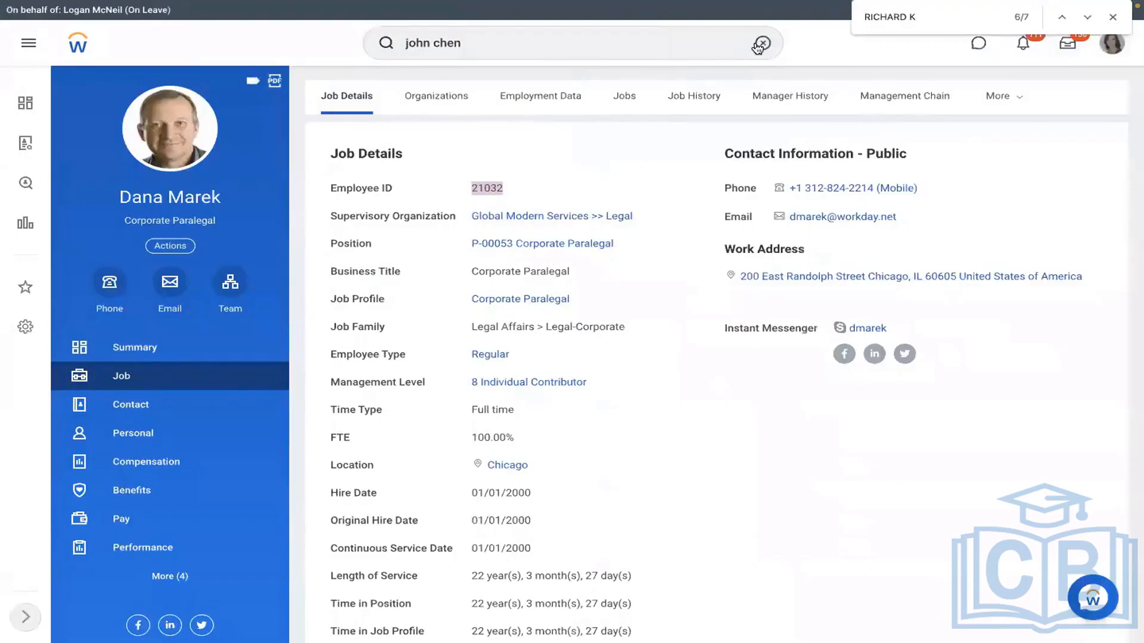
pyautogui.click(761, 44)
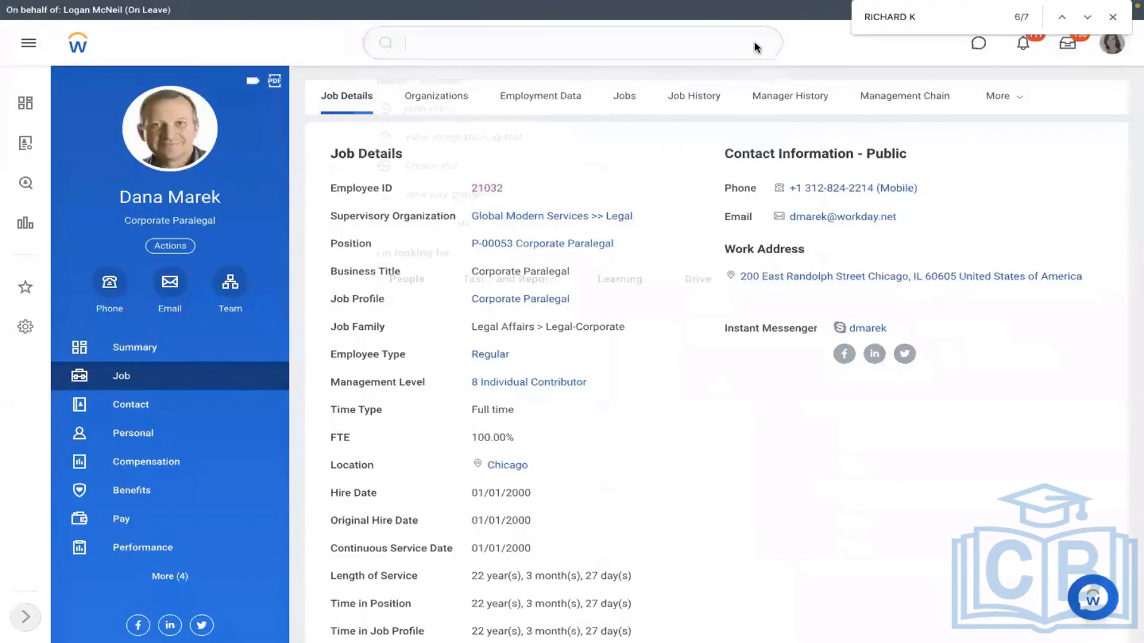
# Step: Run View Pay Group for the RMS - Monthly PYG pay group
pyautogui.write('view pa')
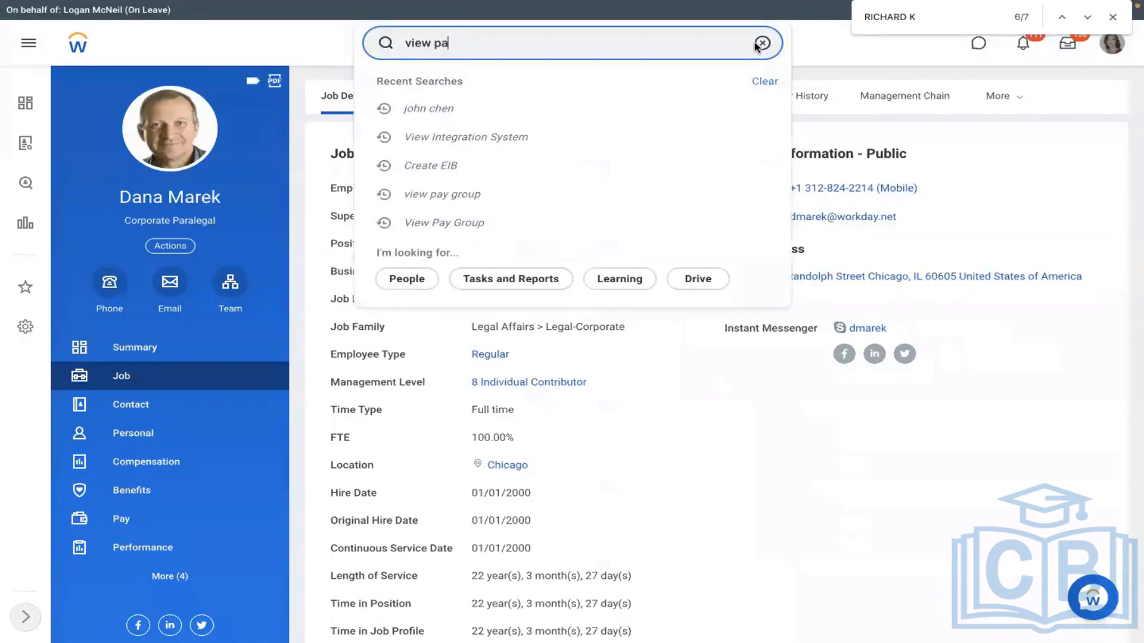
pyautogui.write('y group')
pyautogui.press('Return')
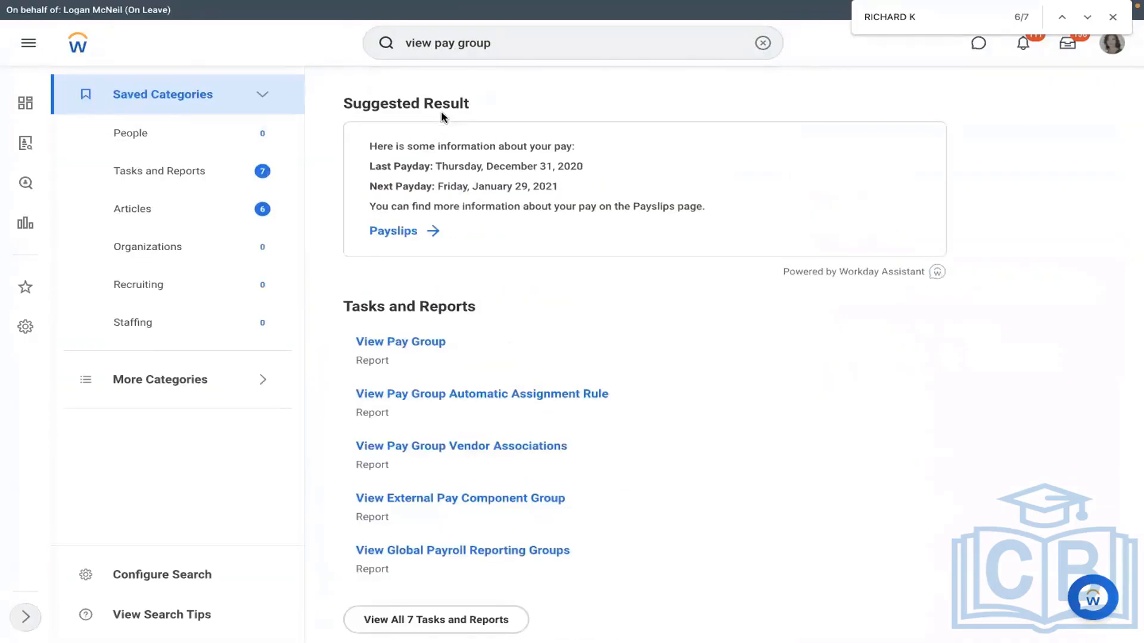
pyautogui.click(401, 344)
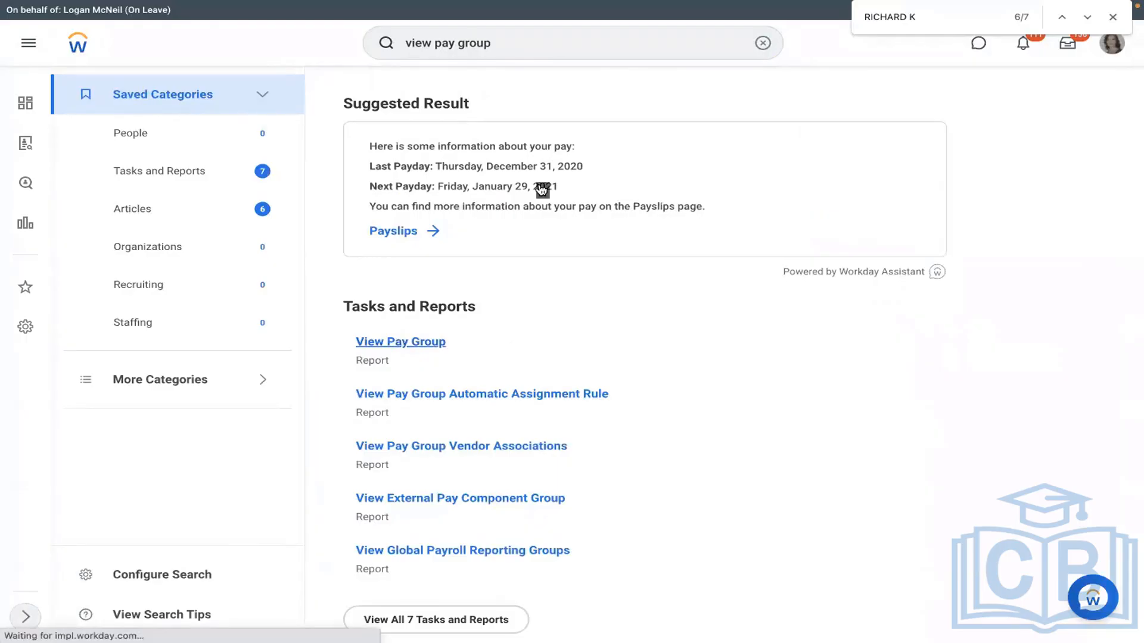
pyautogui.click(542, 187)
pyautogui.write('rms')
pyautogui.press('Return')
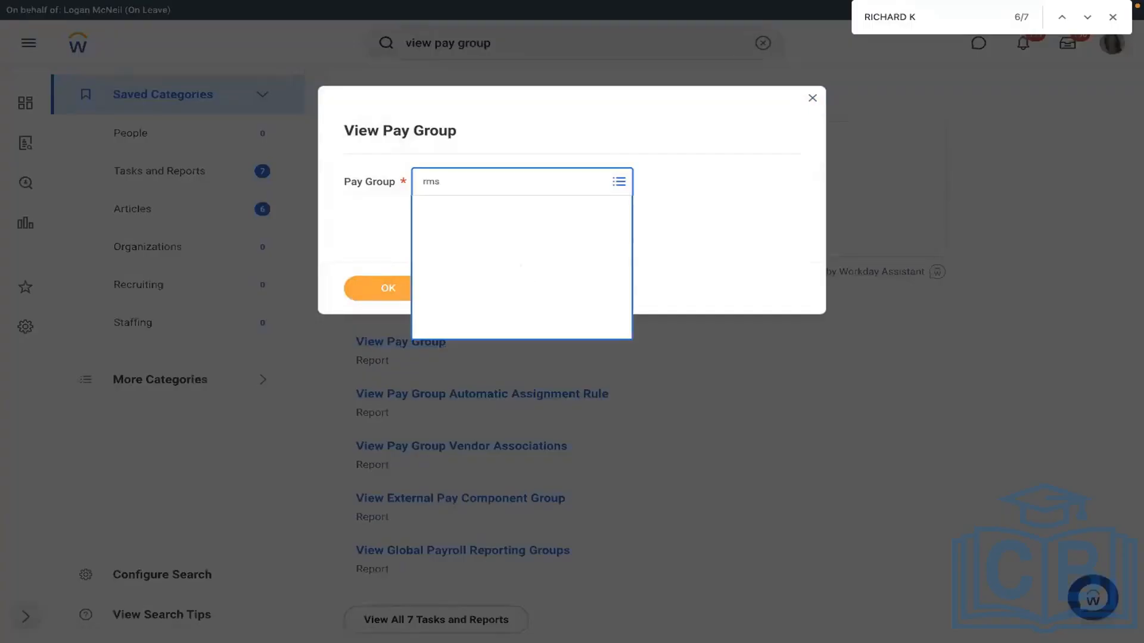
pyautogui.click(388, 289)
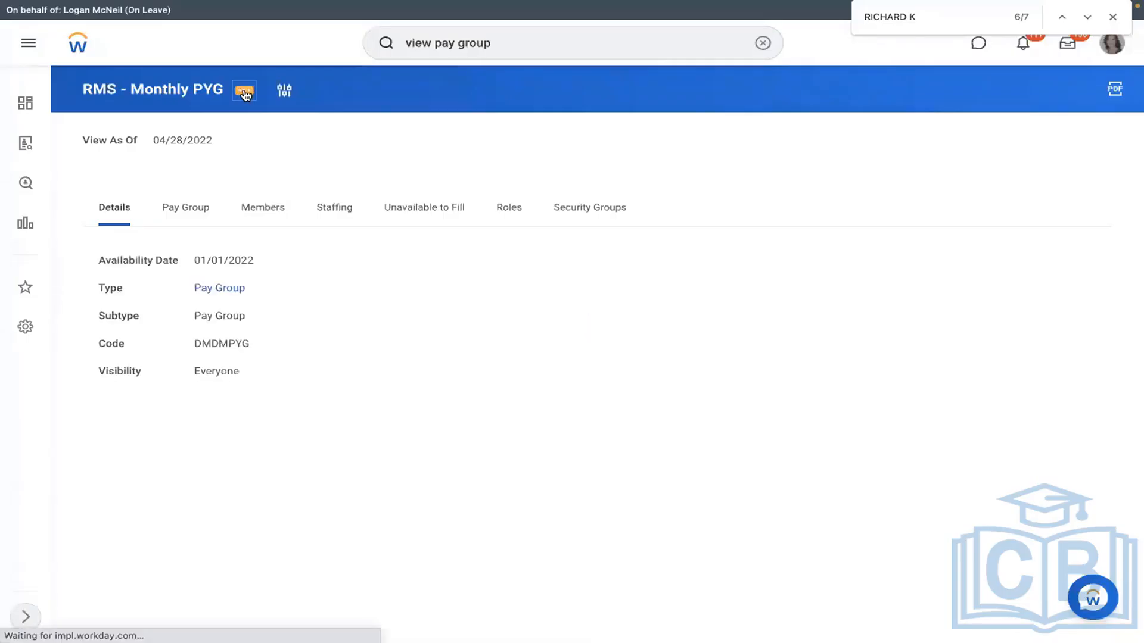
# Step: Show the pay group's Integration IDs and select reference ID PAY_GROUP-6-66
pyautogui.click(245, 92)
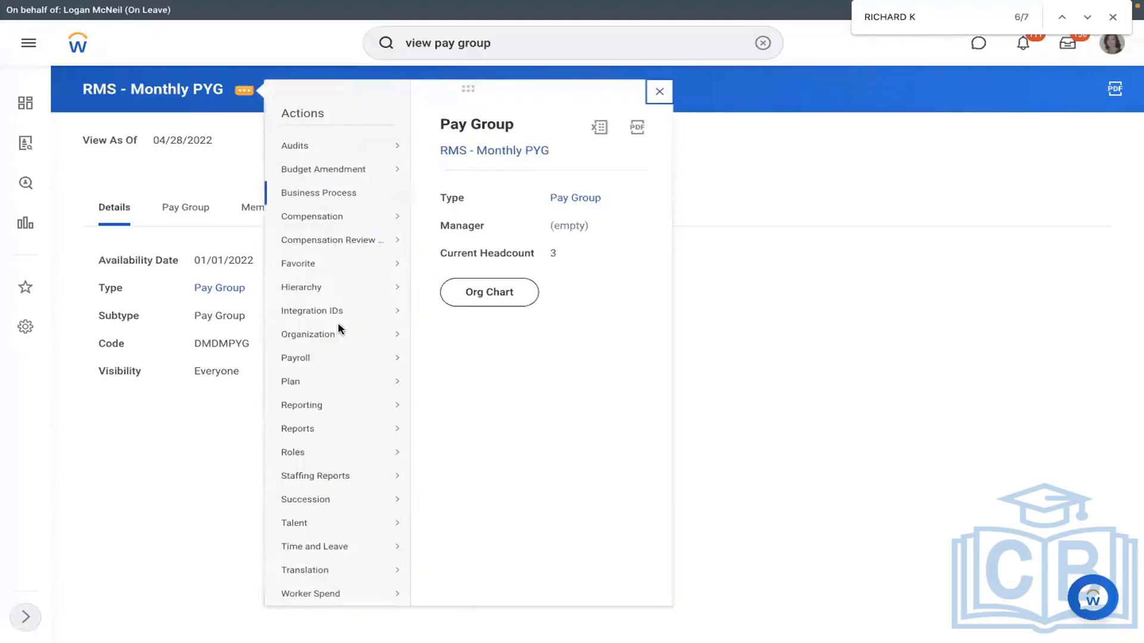
pyautogui.moveTo(398, 311)
pyautogui.click(447, 312)
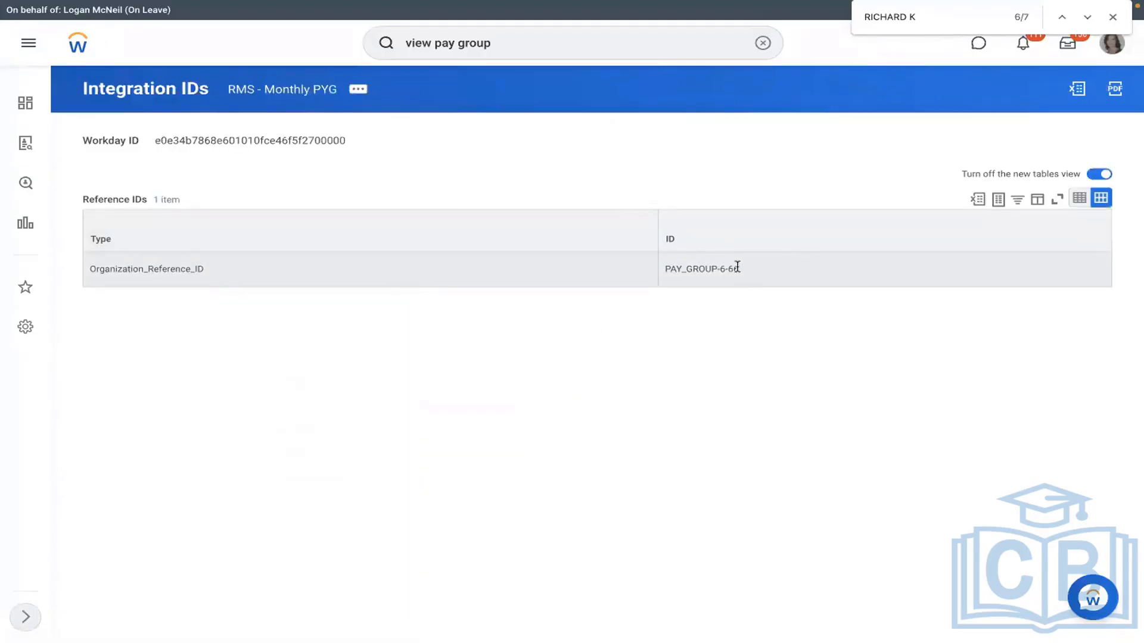
pyautogui.moveTo(737, 268); pyautogui.dragTo(667, 268)
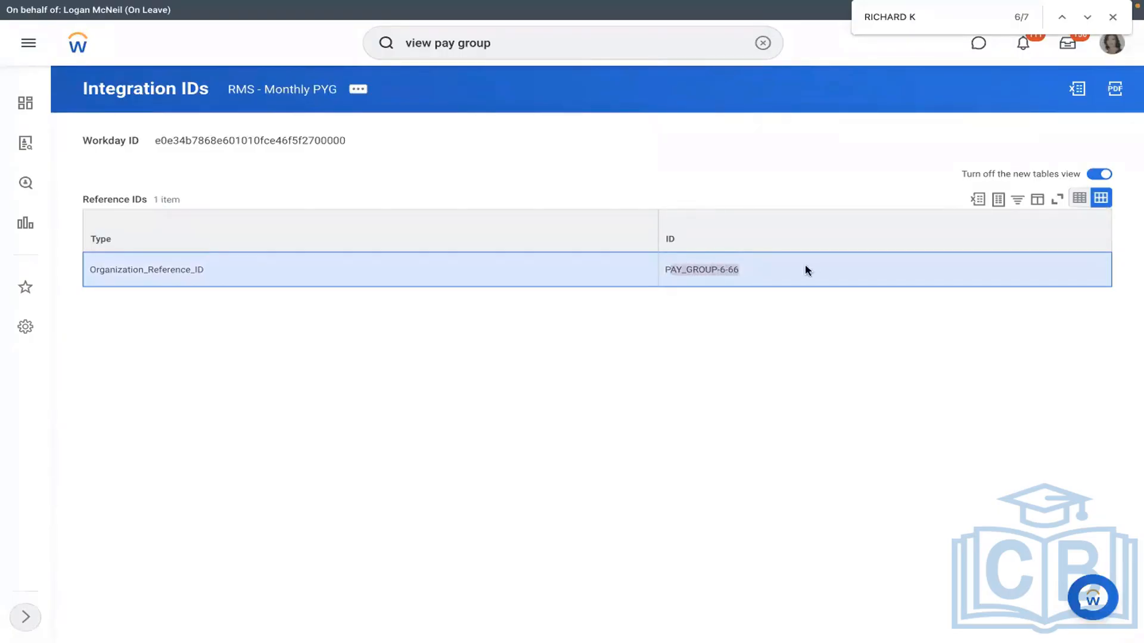
pyautogui.click(737, 267)
pyautogui.moveTo(739, 266); pyautogui.dragTo(666, 268)
pyautogui.press('super+c')
# Step: Paste PAY_GROUP-6-66 into Pay Group cell E6 and check the pasted text
pyautogui.hotkey('ctrl', 'Left')
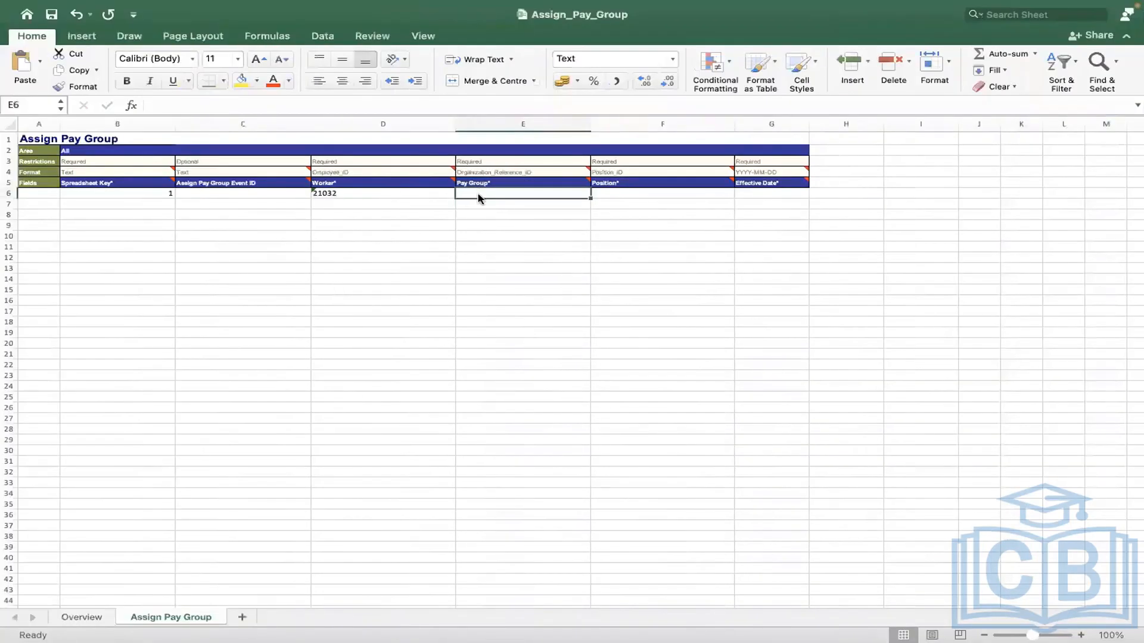
pyautogui.press('super+v')
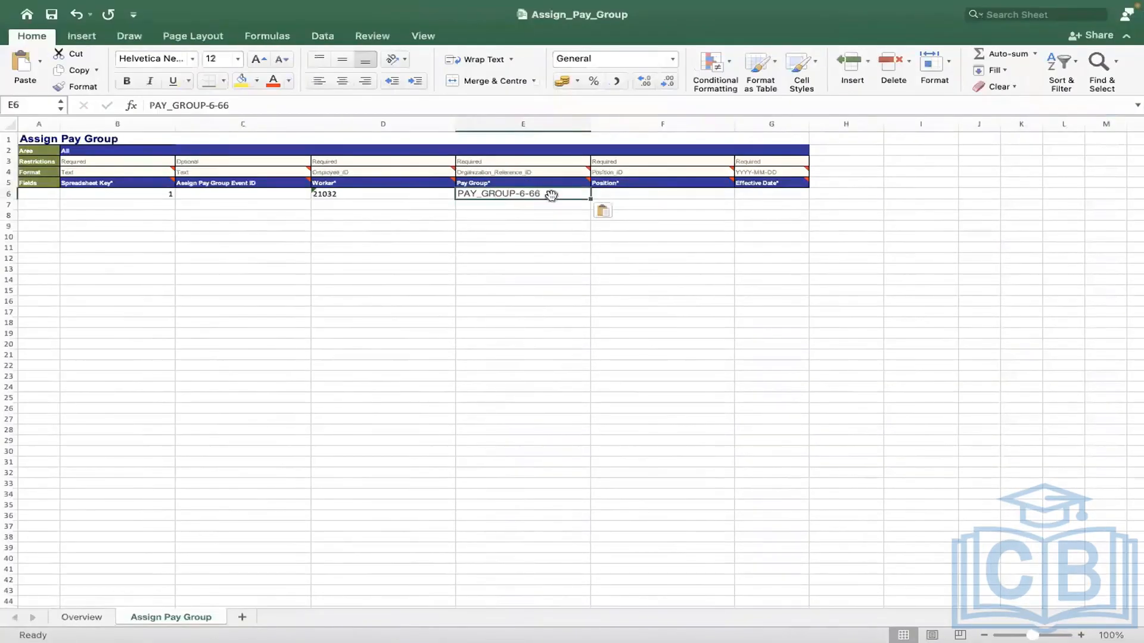
pyautogui.click(274, 104)
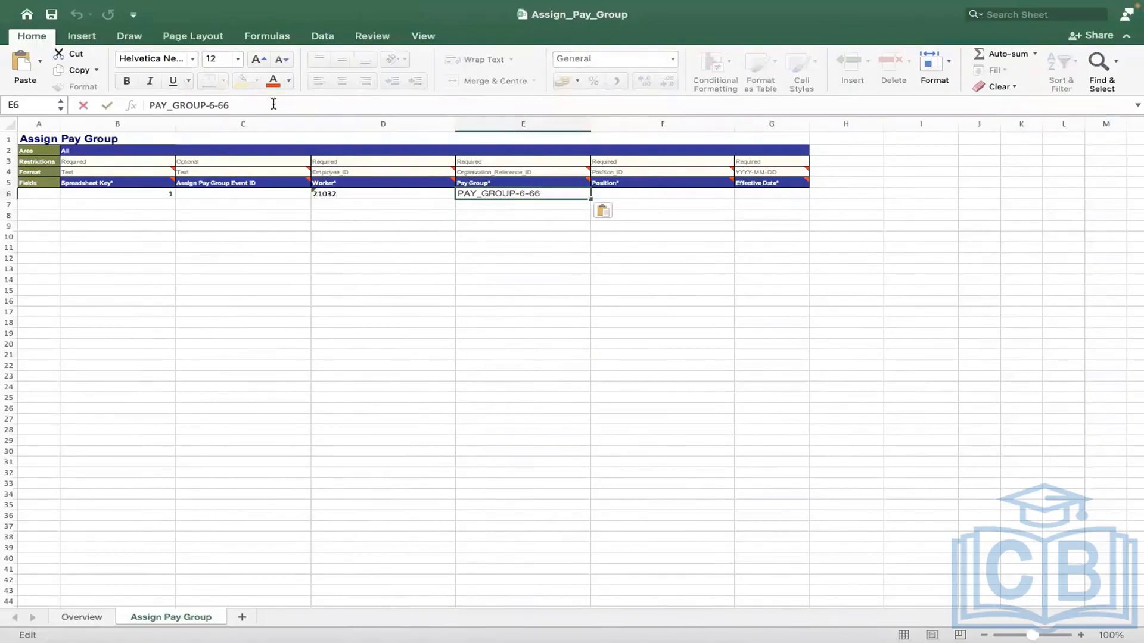
pyautogui.press('Left')
pyautogui.press('Left')
pyautogui.press('Left')
pyautogui.press('Left')
pyautogui.press('Left')
pyautogui.press('Left')
pyautogui.press('Left')
pyautogui.moveTo(503, 182)
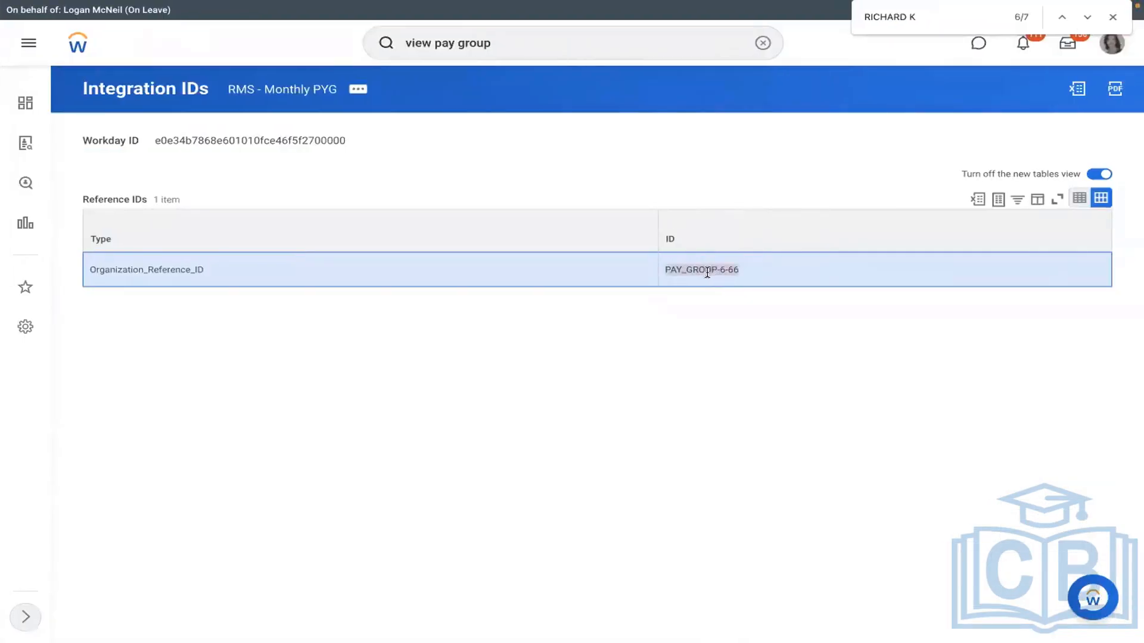
# Step: Check the allowed ID types in E4's Organization_Reference_ID dropdown, leaving it unchanged
pyautogui.hotkey('ctrl', 'Left')
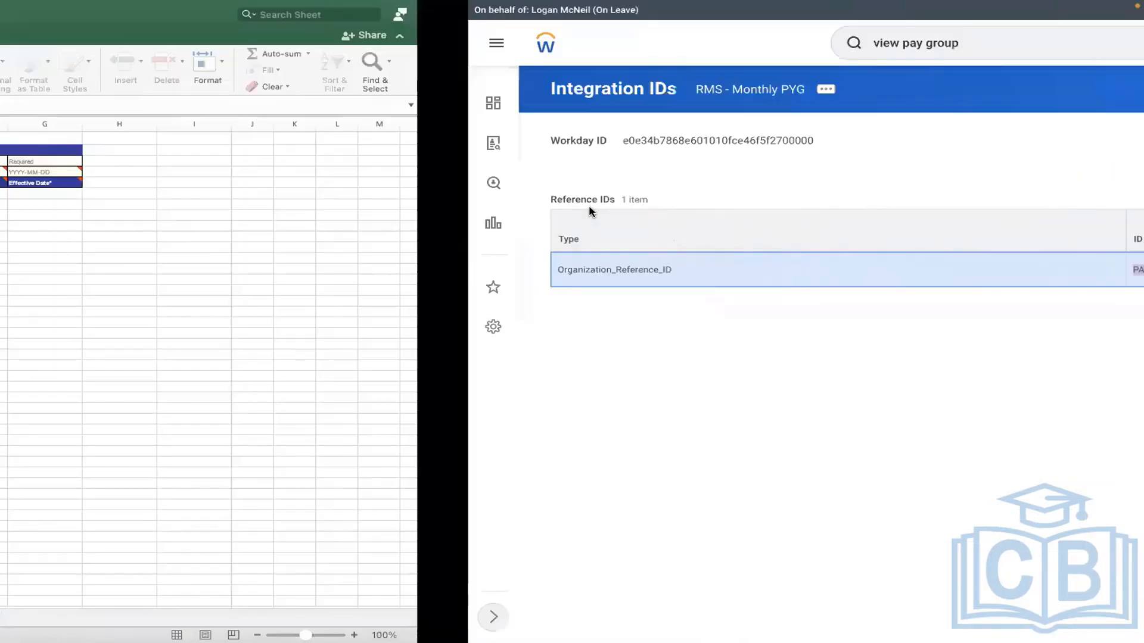
pyautogui.click(634, 195)
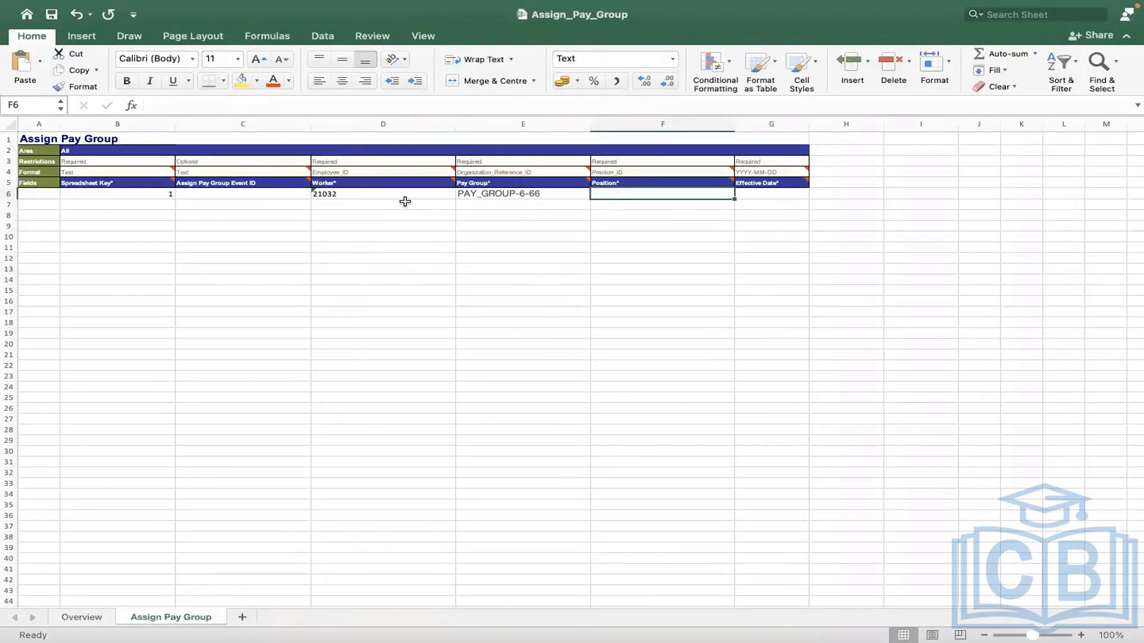
pyautogui.click(572, 171)
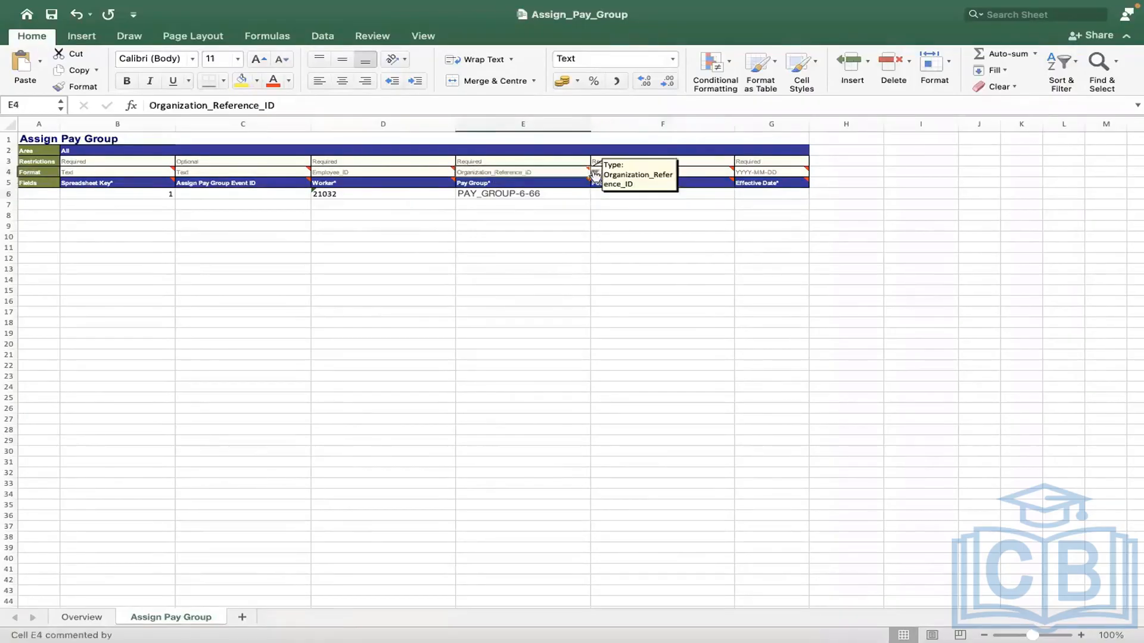
pyautogui.click(595, 172)
pyautogui.click(624, 243)
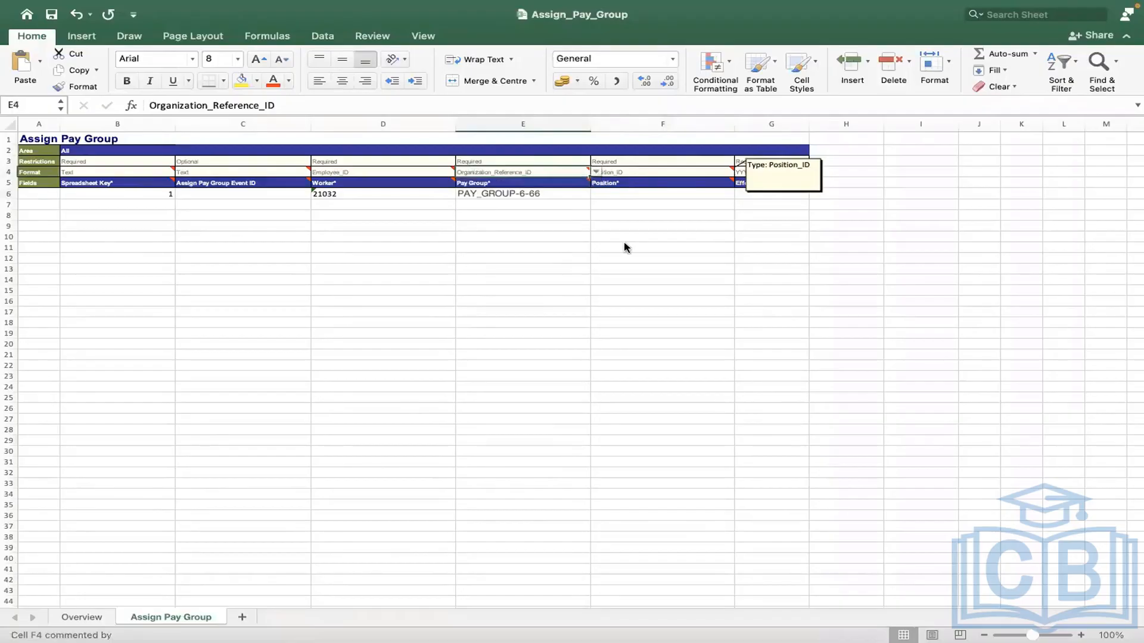
pyautogui.hotkey('ctrl', 'Right')
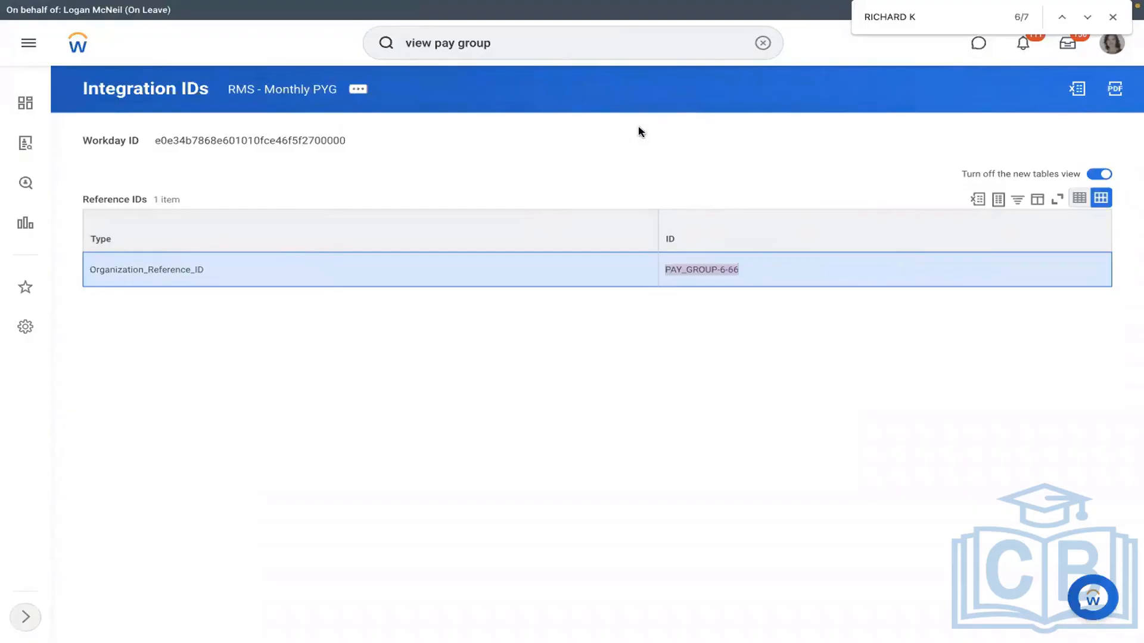
pyautogui.hotkey('ctrl', 'Left')
pyautogui.hotkey('ctrl', 'Right')
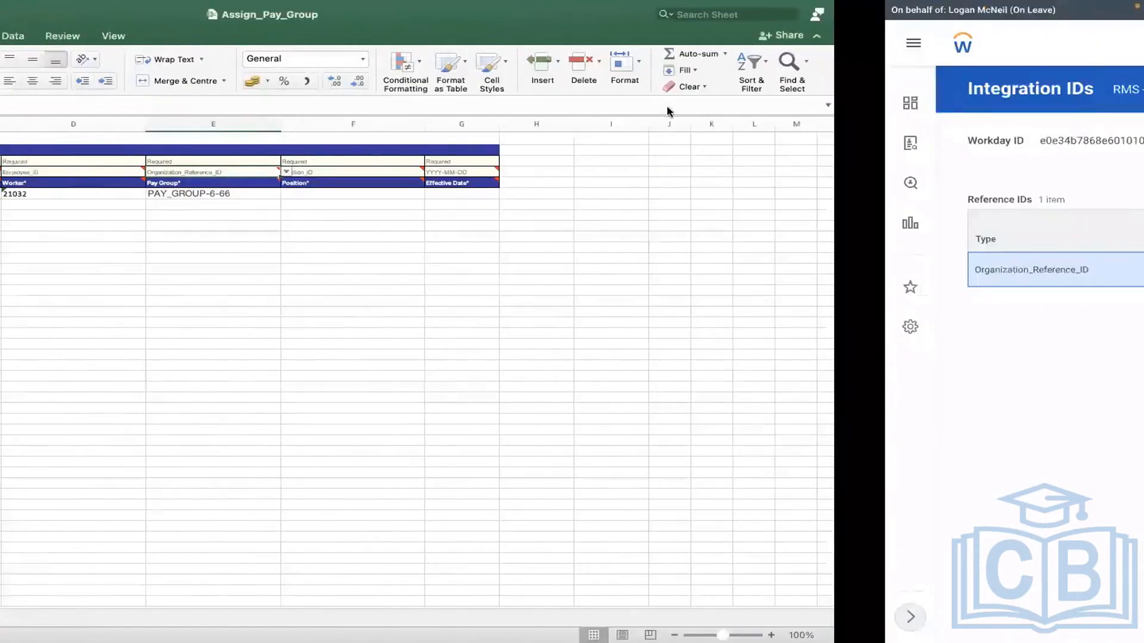
# Step: Look up the worker by employee ID to read position P-00053 Corporate Paralegal
pyautogui.click(759, 50)
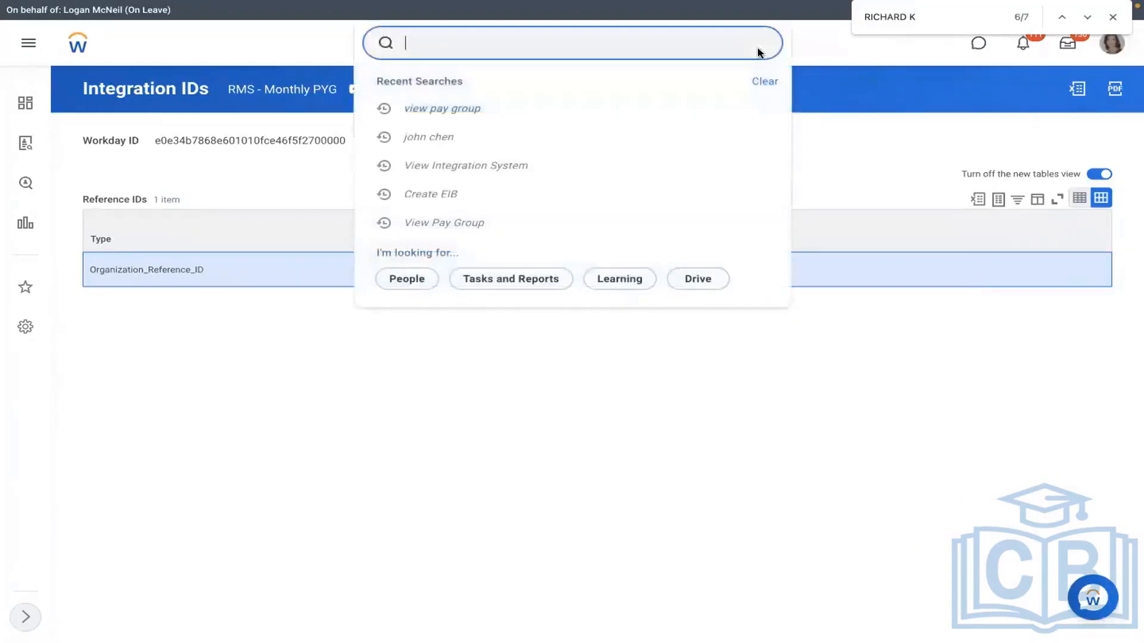
pyautogui.write('21032')
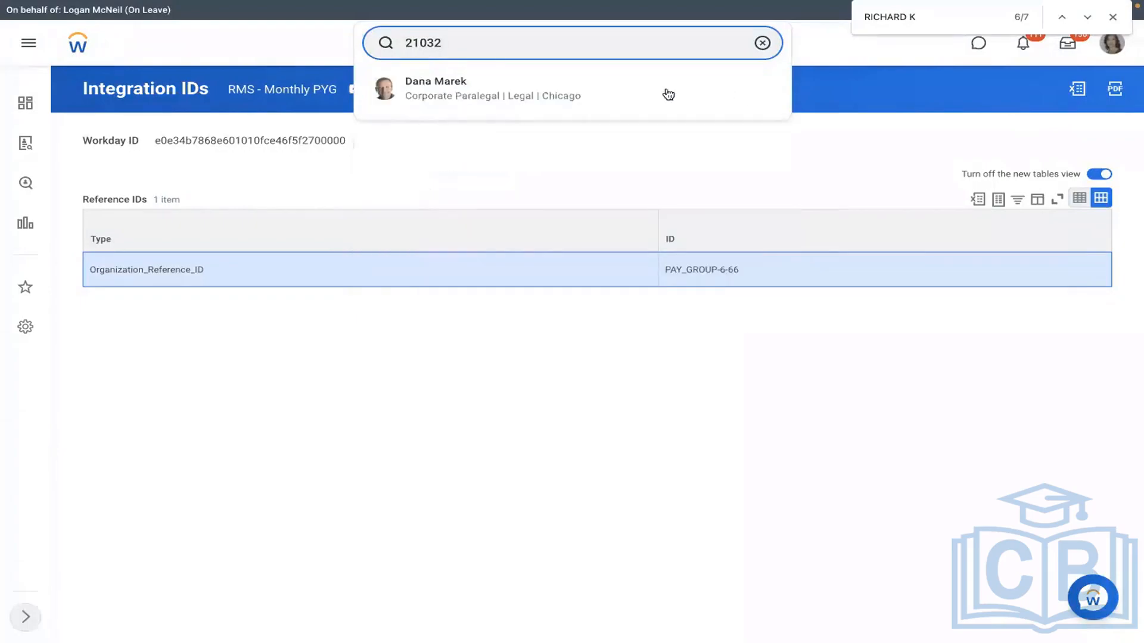
pyautogui.click(539, 160)
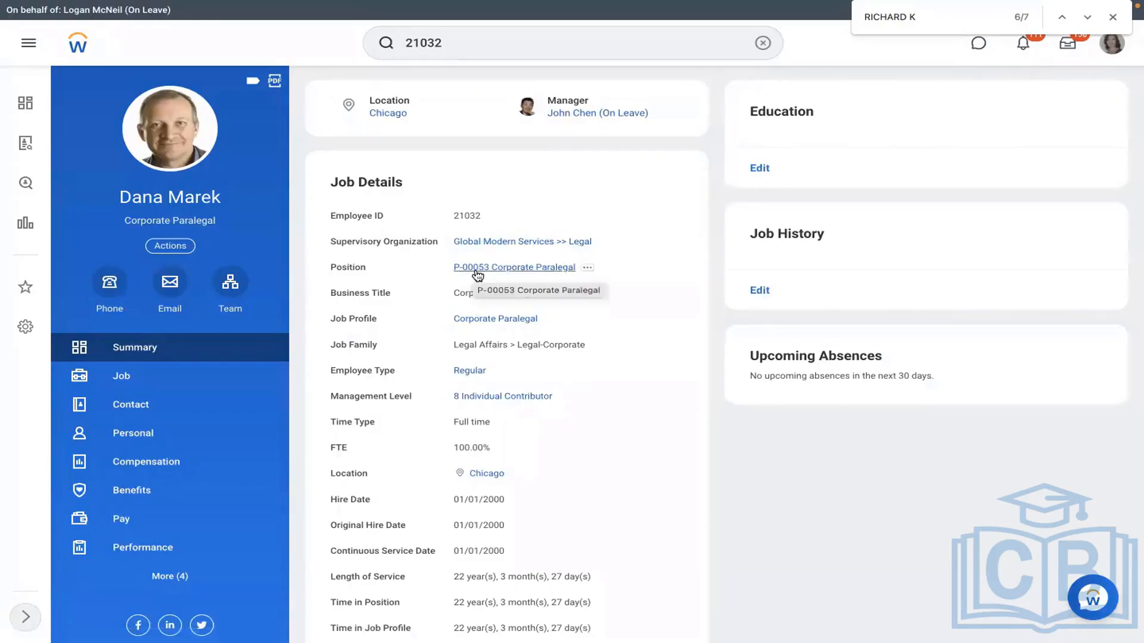
pyautogui.hotkey('ctrl', 'Right')
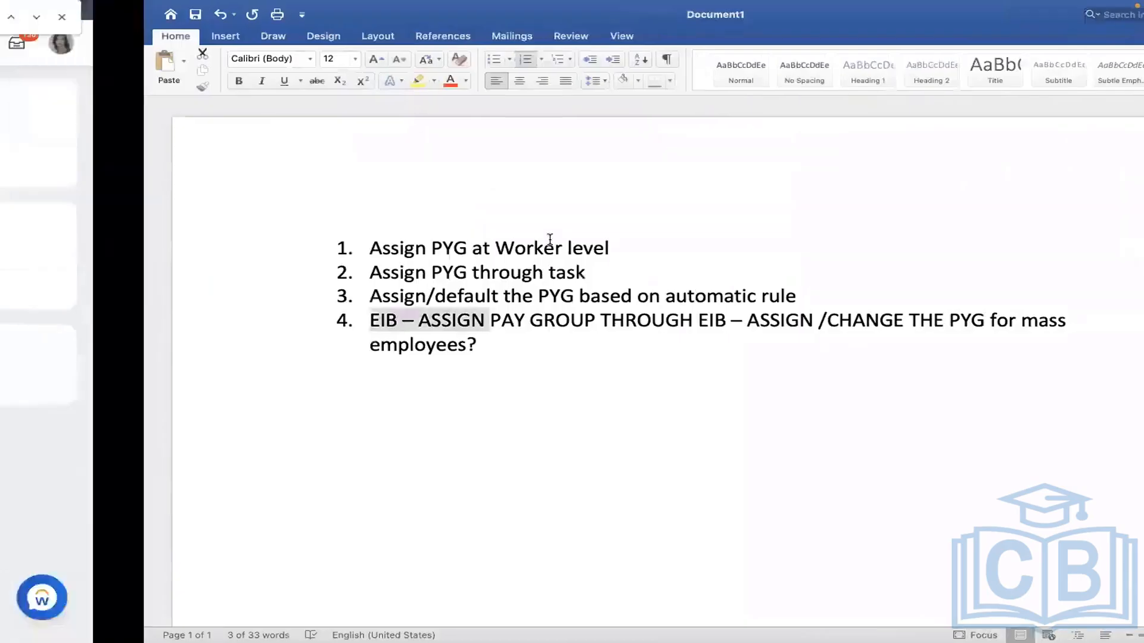
pyautogui.hotkey('ctrl', 'Left')
pyautogui.hotkey('ctrl', 'Left')
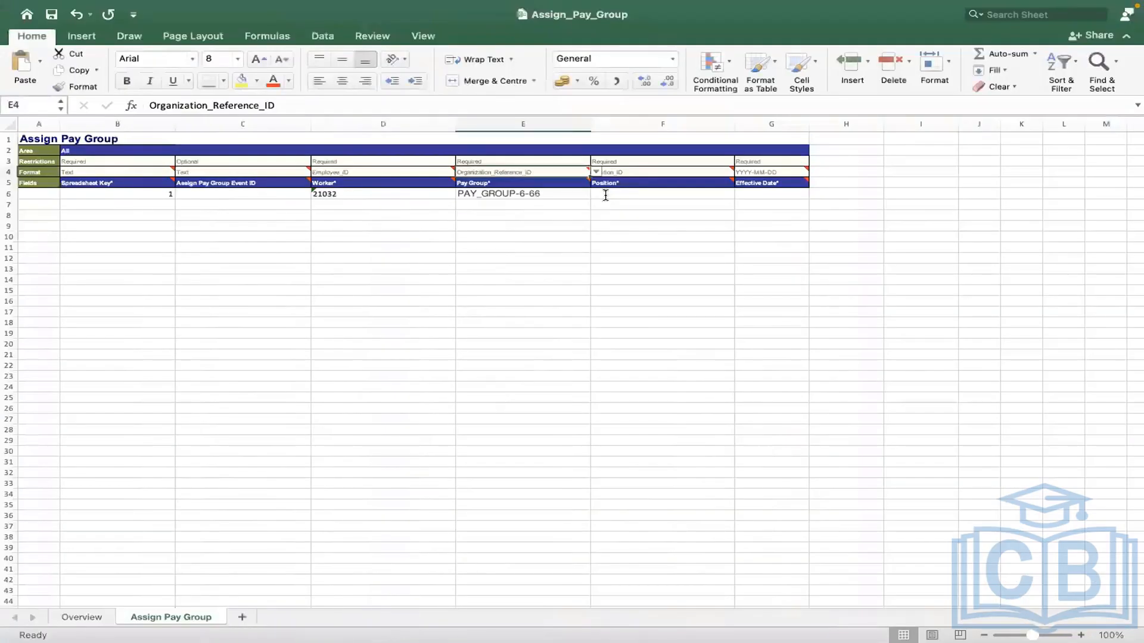
# Step: Enter position ID P-00053 in Position cell F6
pyautogui.doubleClick(606, 195)
pyautogui.write('P')
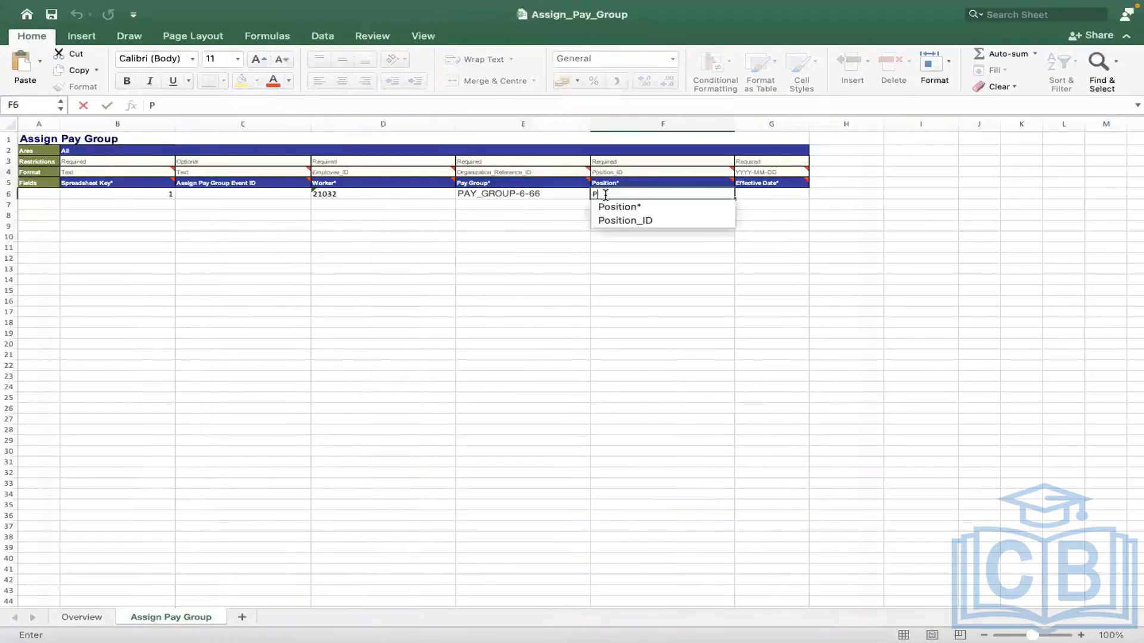
pyautogui.write('-000')
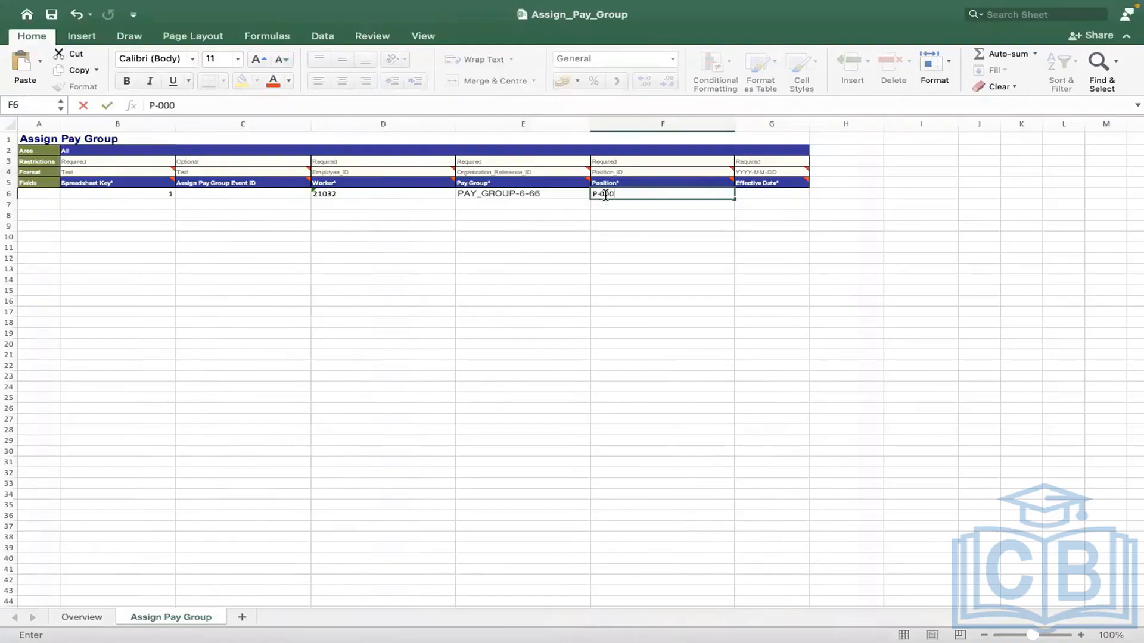
pyautogui.hotkey('ctrl', 'Right')
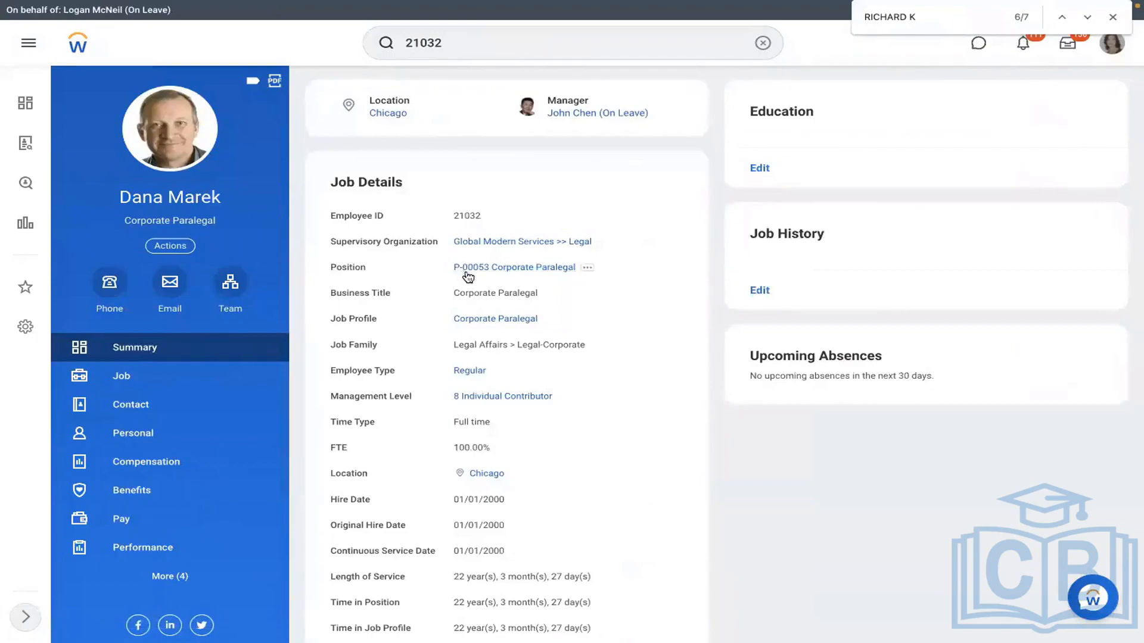
pyautogui.hotkey('ctrl', 'Left')
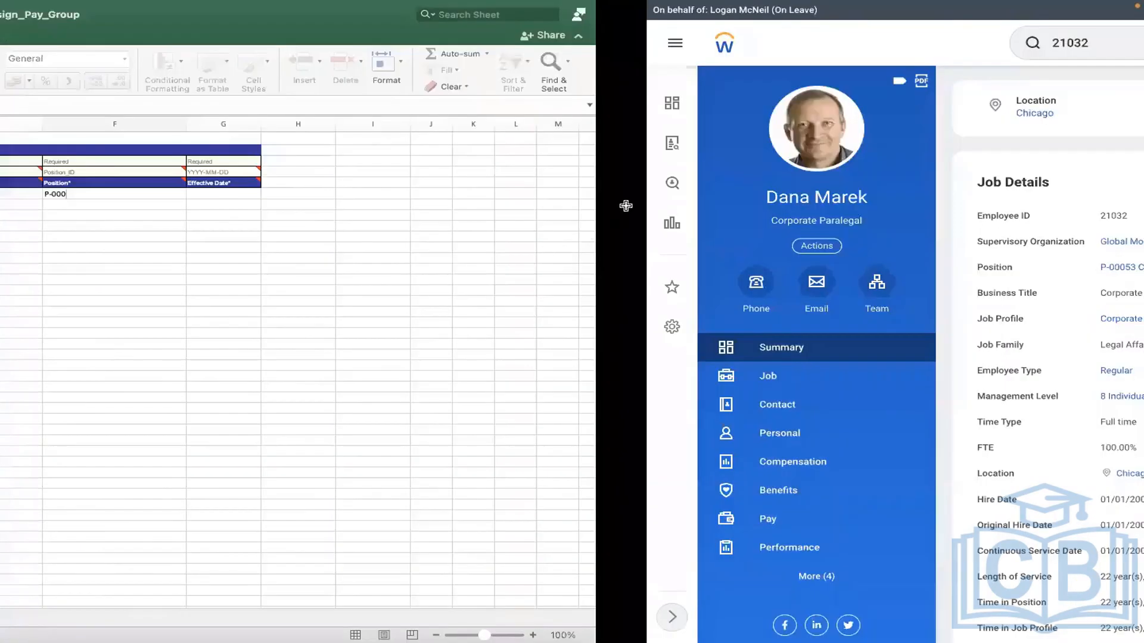
pyautogui.write('53')
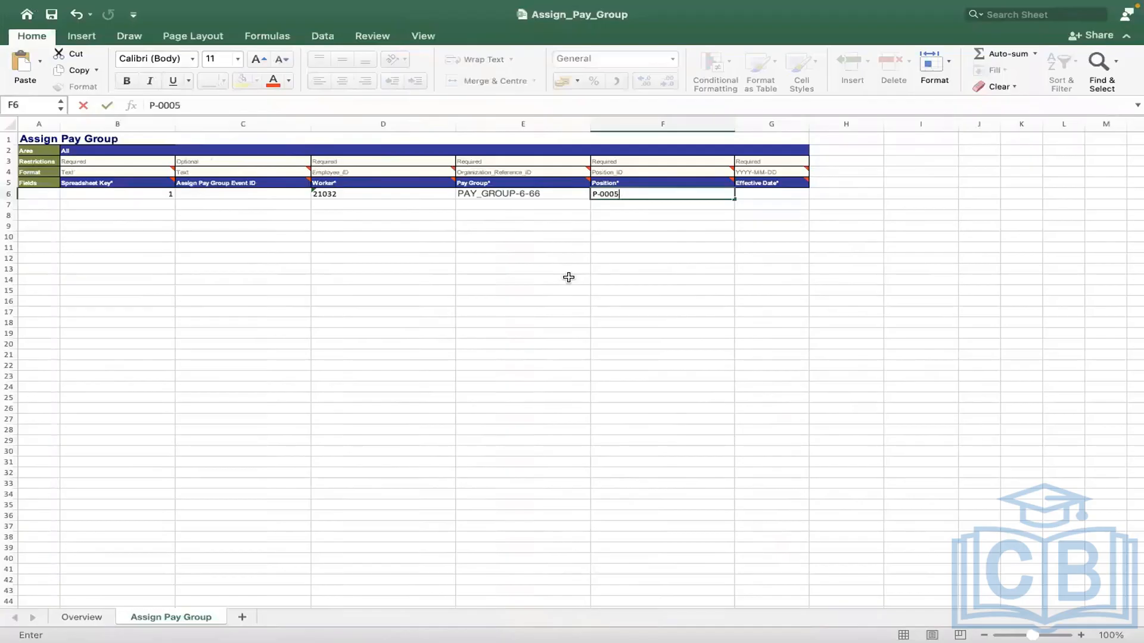
pyautogui.click(697, 263)
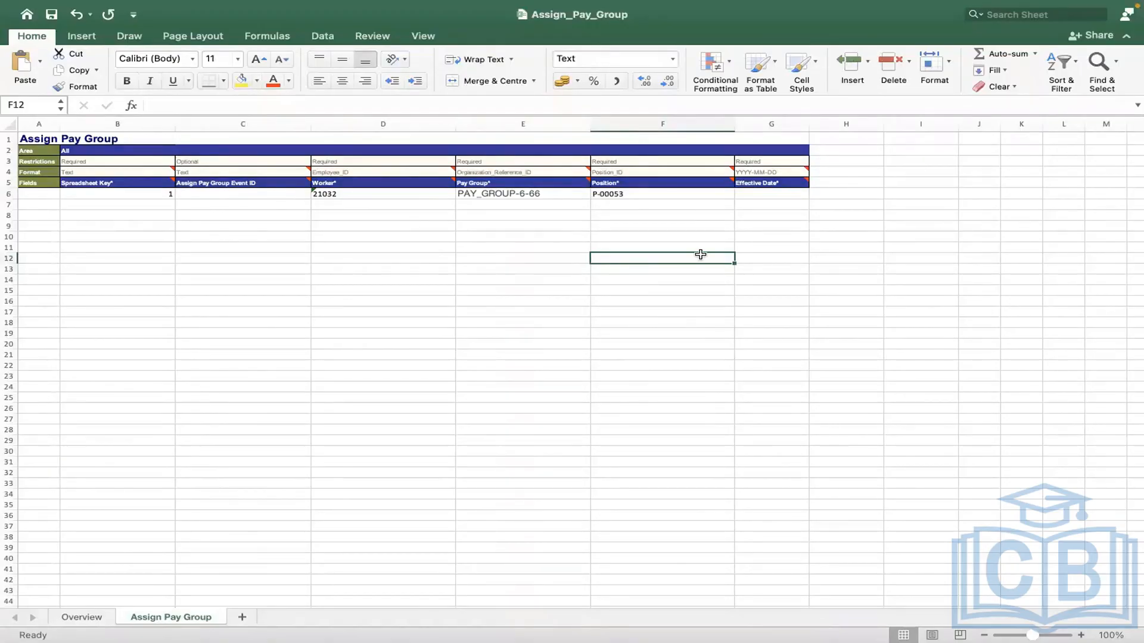
# Step: Enter 2022/01/05 in Effective Date cell G6
pyautogui.click(761, 191)
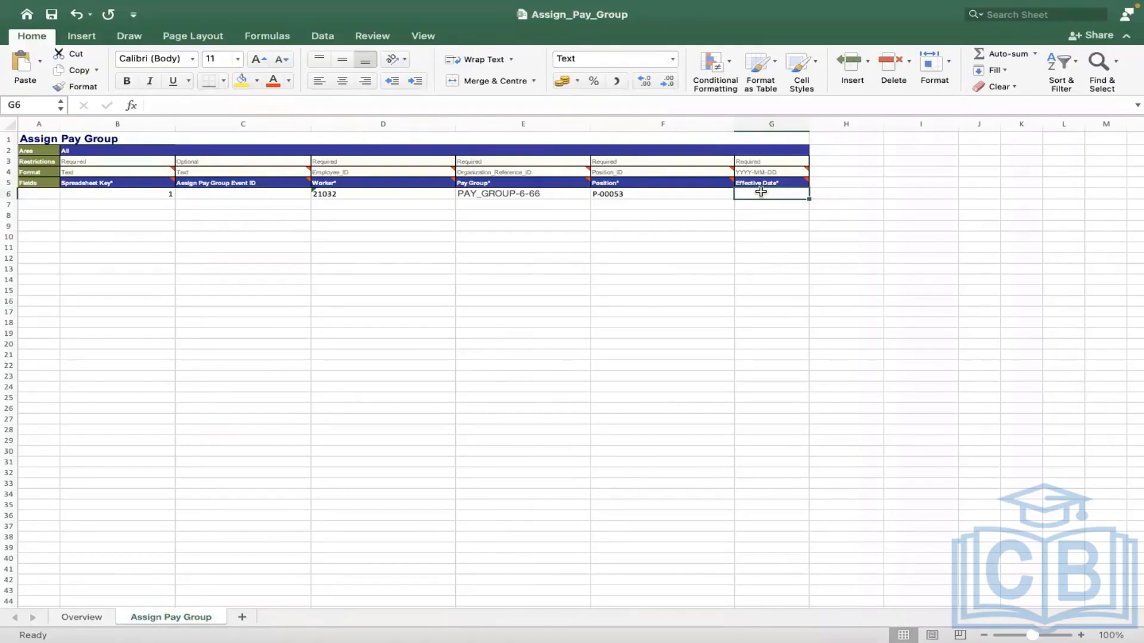
pyautogui.write('2022/')
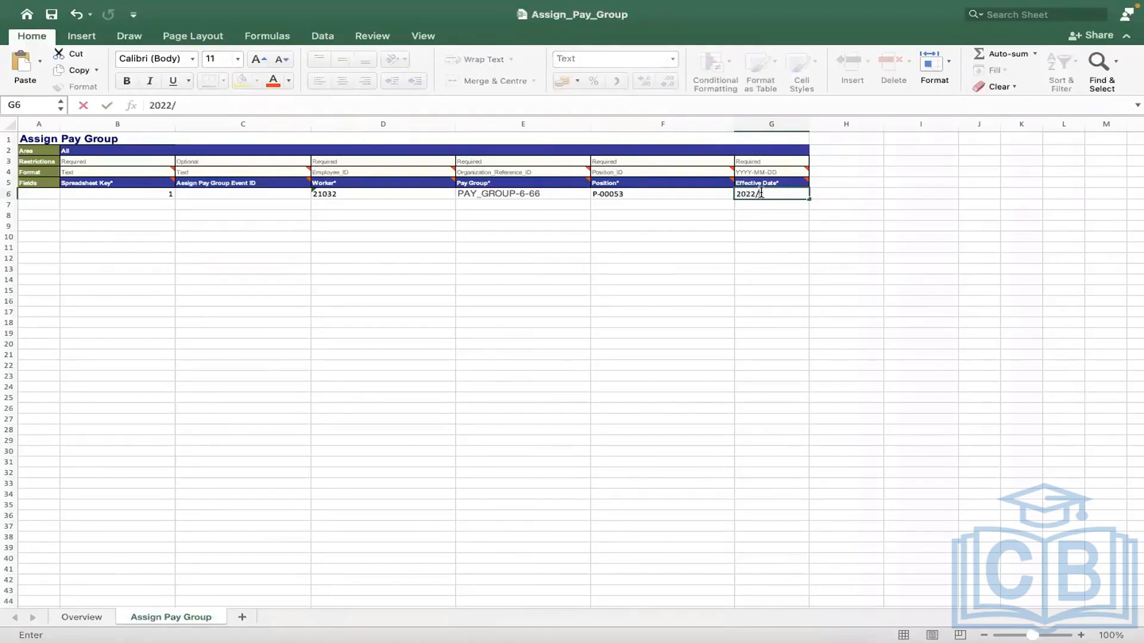
pyautogui.write('01/05')
pyautogui.click(697, 205)
pyautogui.click(755, 193)
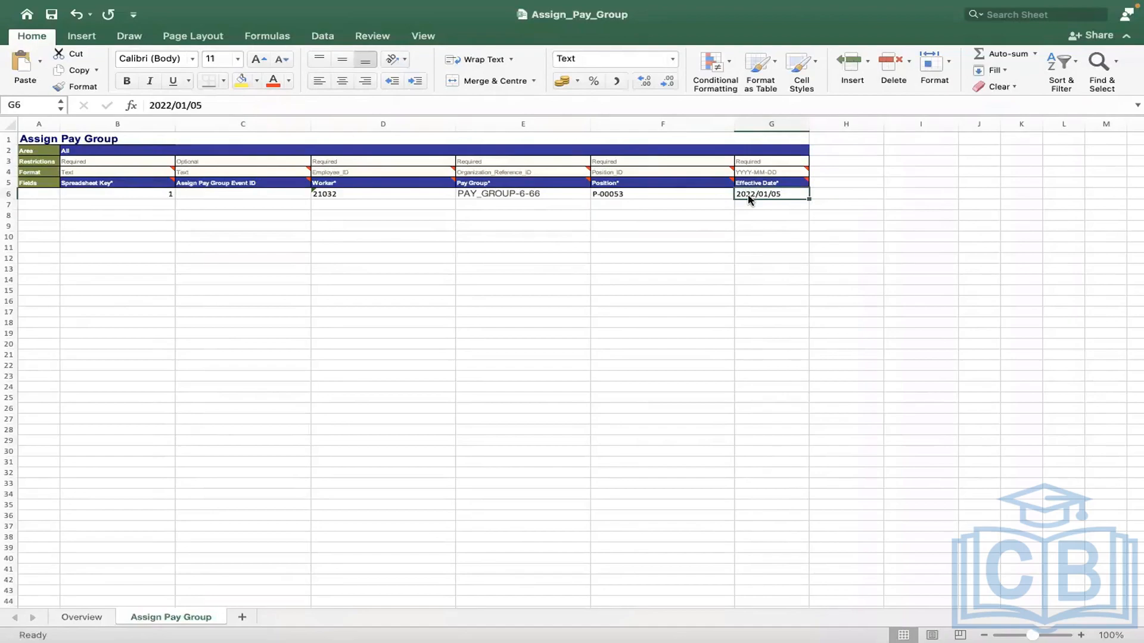
# Step: Open and dismiss cell G6's options and edit mode without changing anything
pyautogui.rightClick(748, 200)
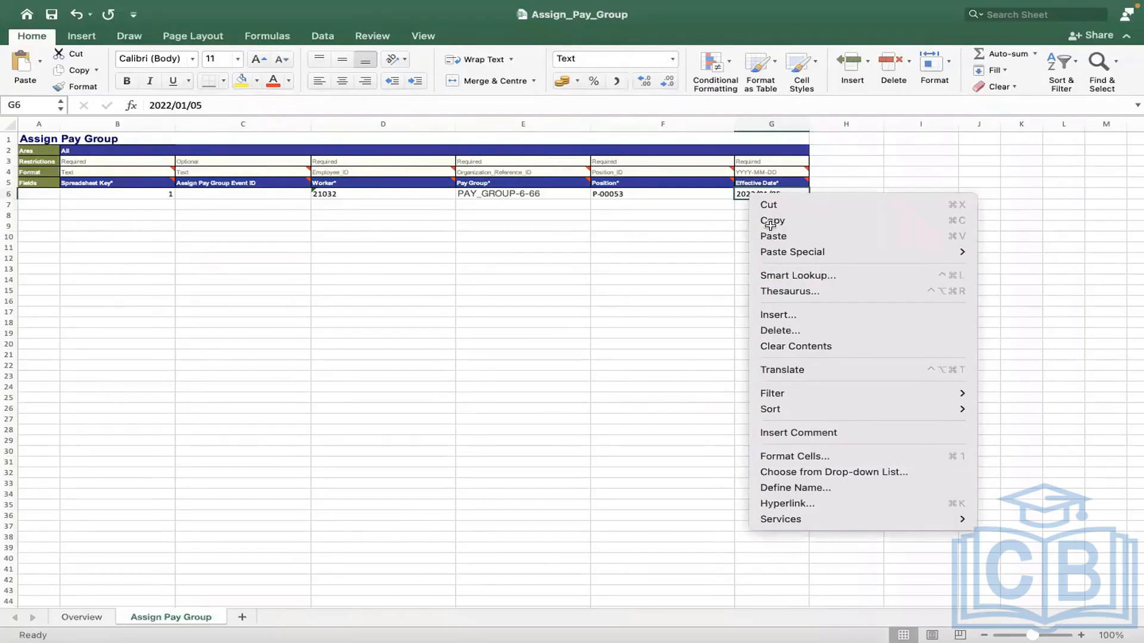
pyautogui.click(756, 196)
pyautogui.rightClick(756, 196)
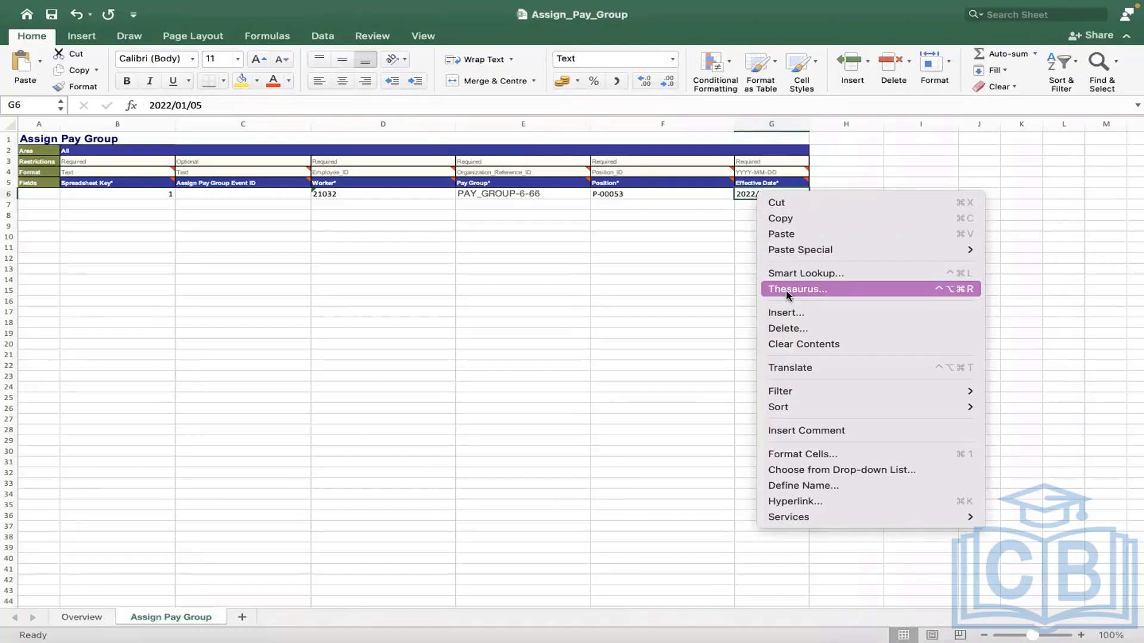
pyautogui.click(703, 260)
pyautogui.doubleClick(738, 195)
pyautogui.click(690, 199)
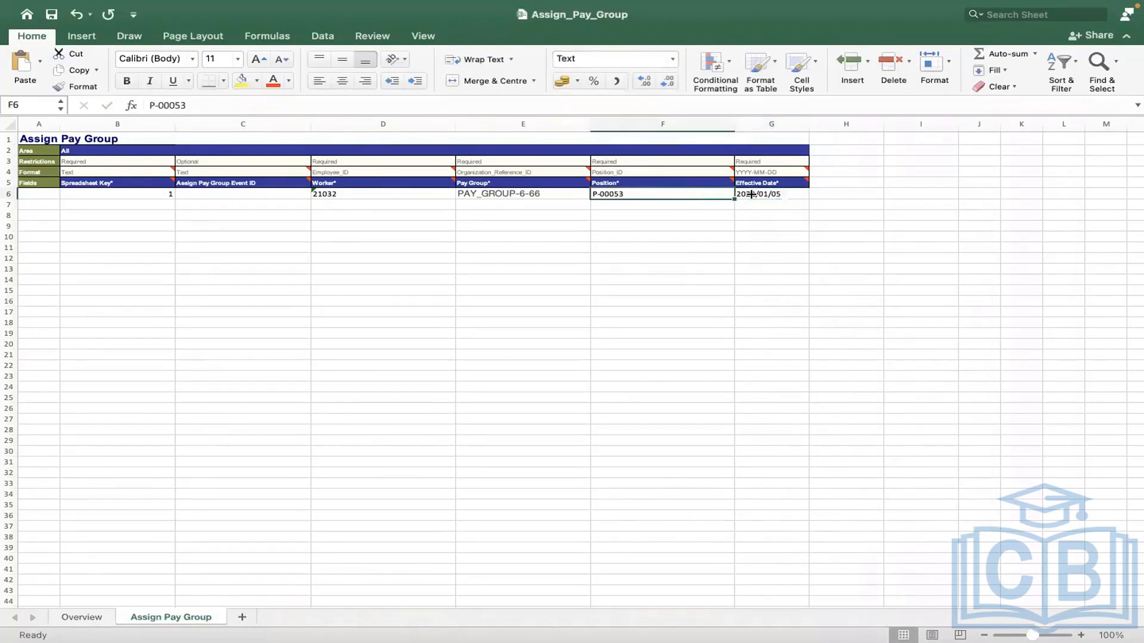
pyautogui.click(751, 194)
# Step: Apply the Date number format to G6 through Format Cells and recheck it
pyautogui.rightClick(752, 195)
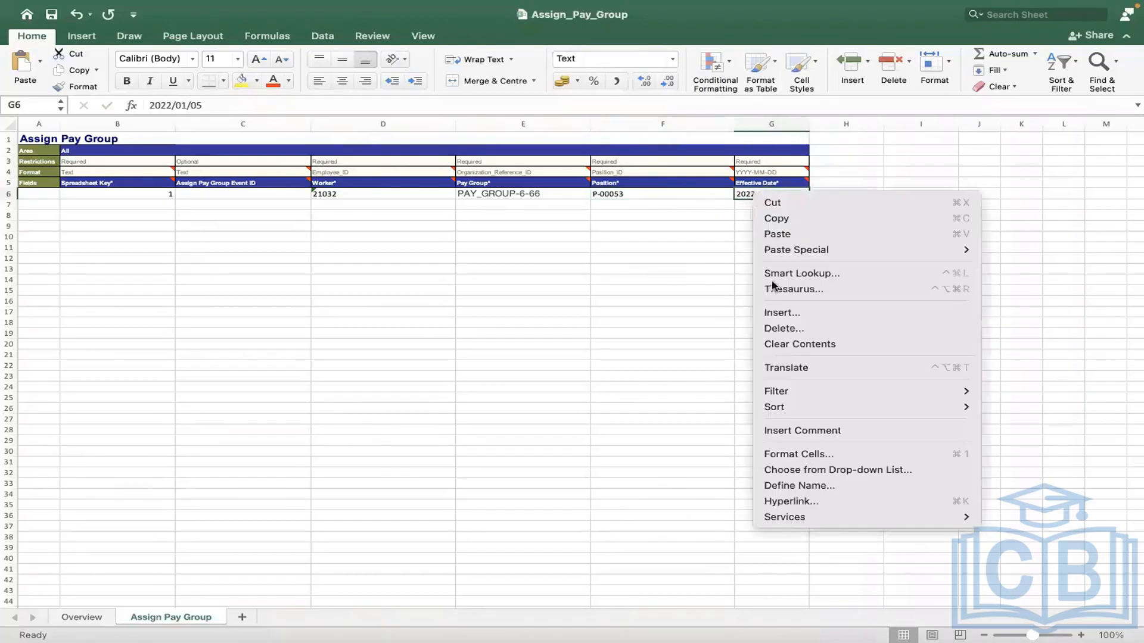
pyautogui.click(787, 455)
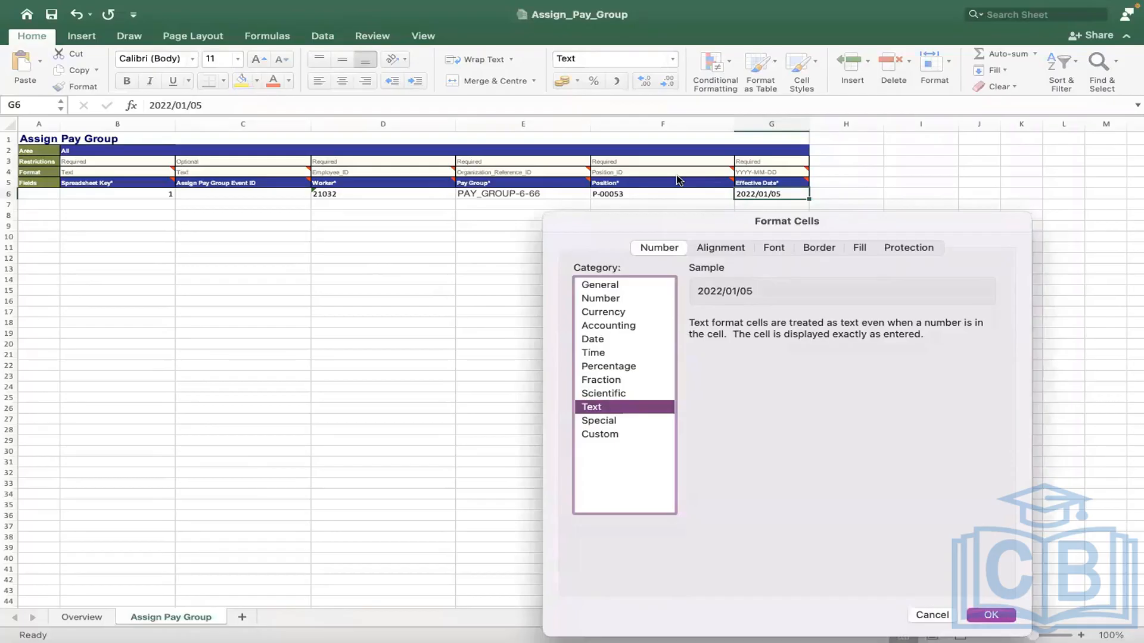
pyautogui.moveTo(676, 176); pyautogui.dragTo(686, 110)
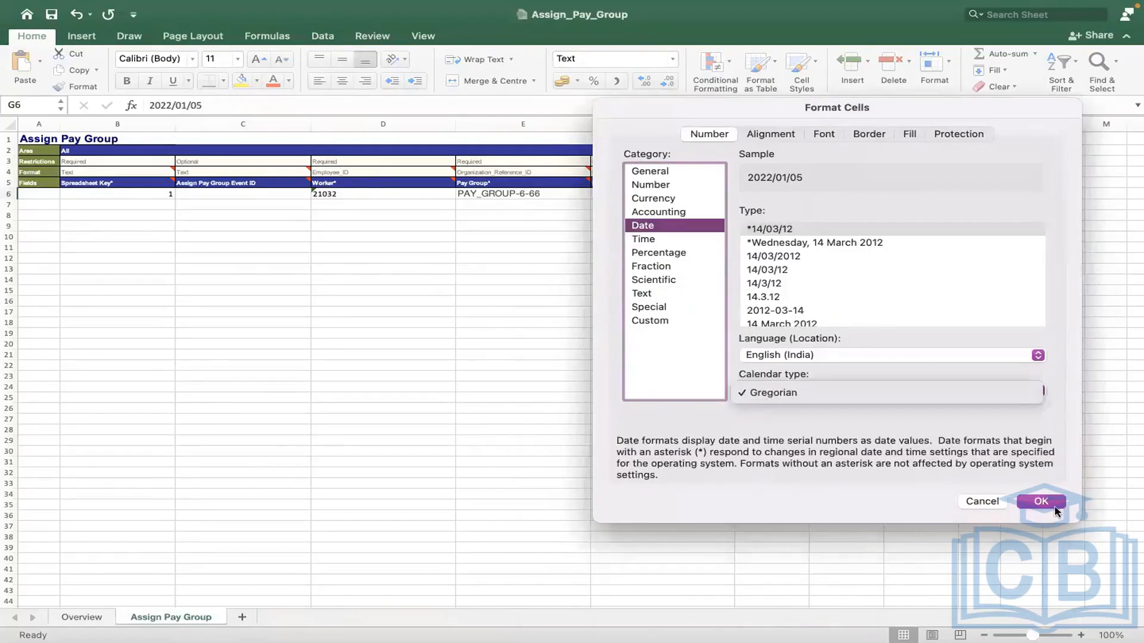
pyautogui.click(1049, 504)
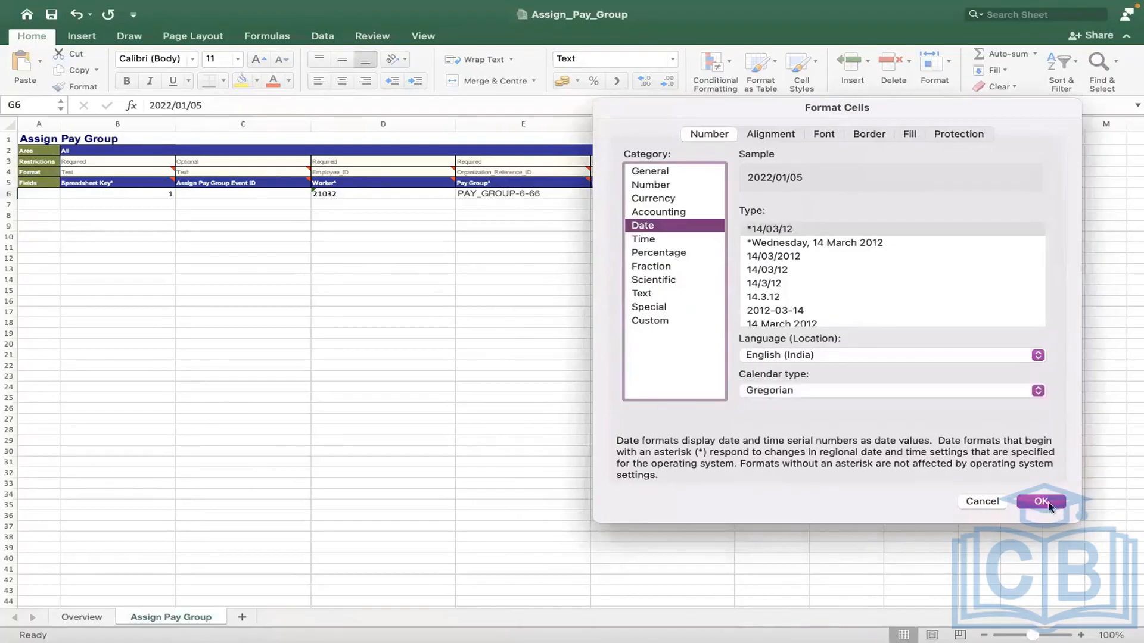
pyautogui.click(1048, 503)
pyautogui.click(643, 213)
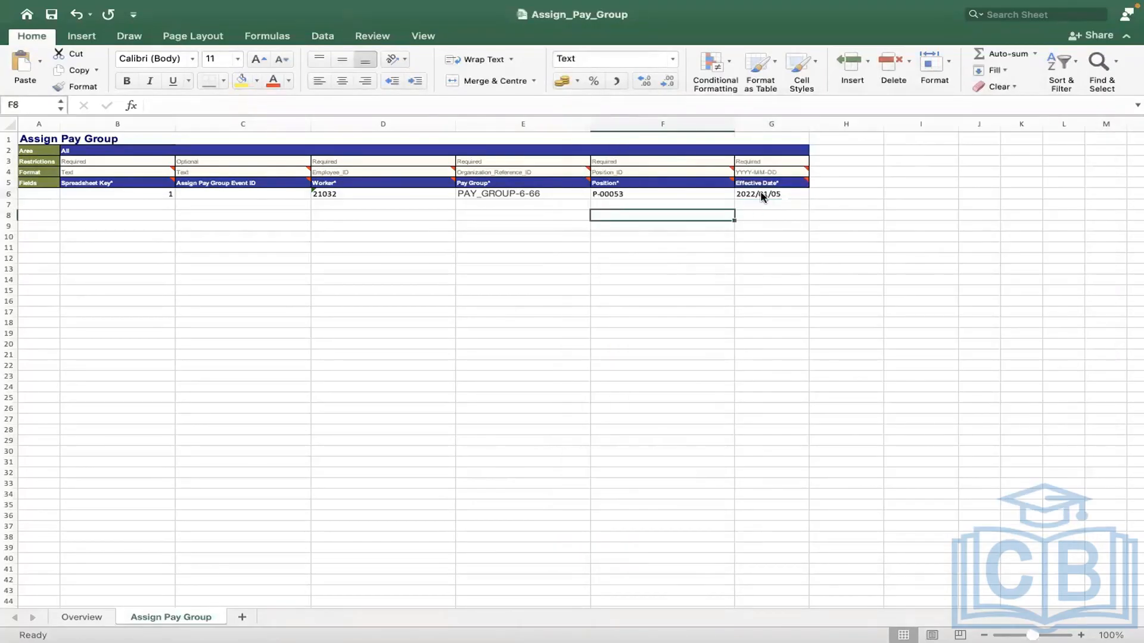
pyautogui.press('Up')
pyautogui.press('Up')
pyautogui.press('Right')
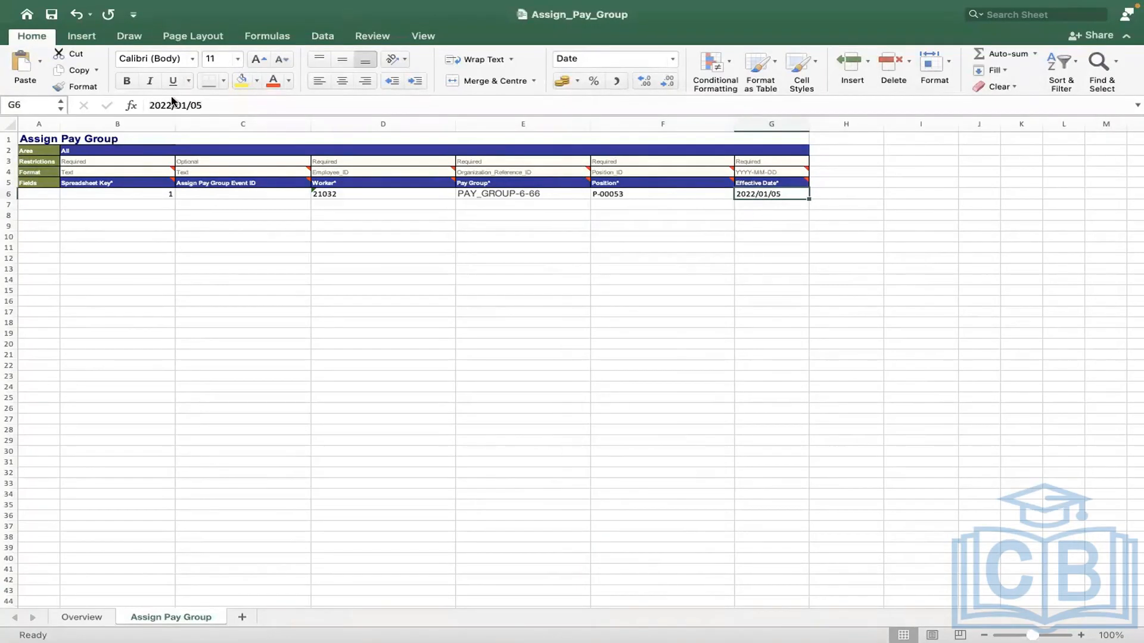
pyautogui.click(451, 265)
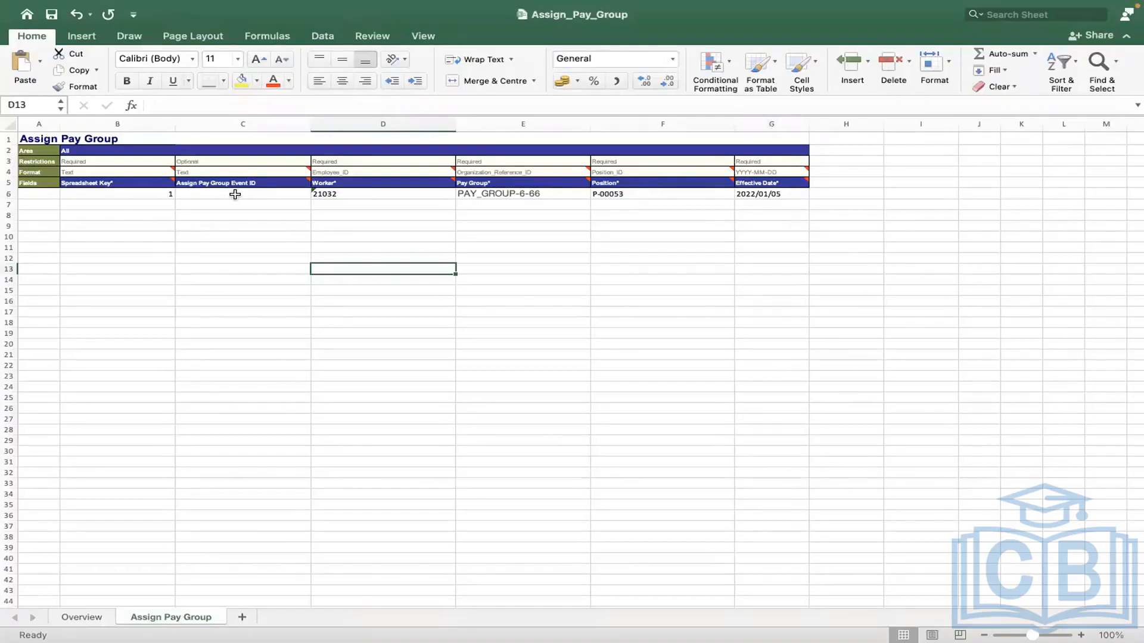
# Step: Run View Pay Group again for RMS - Monthly PYG
pyautogui.hotkey('ctrl', 'Right')
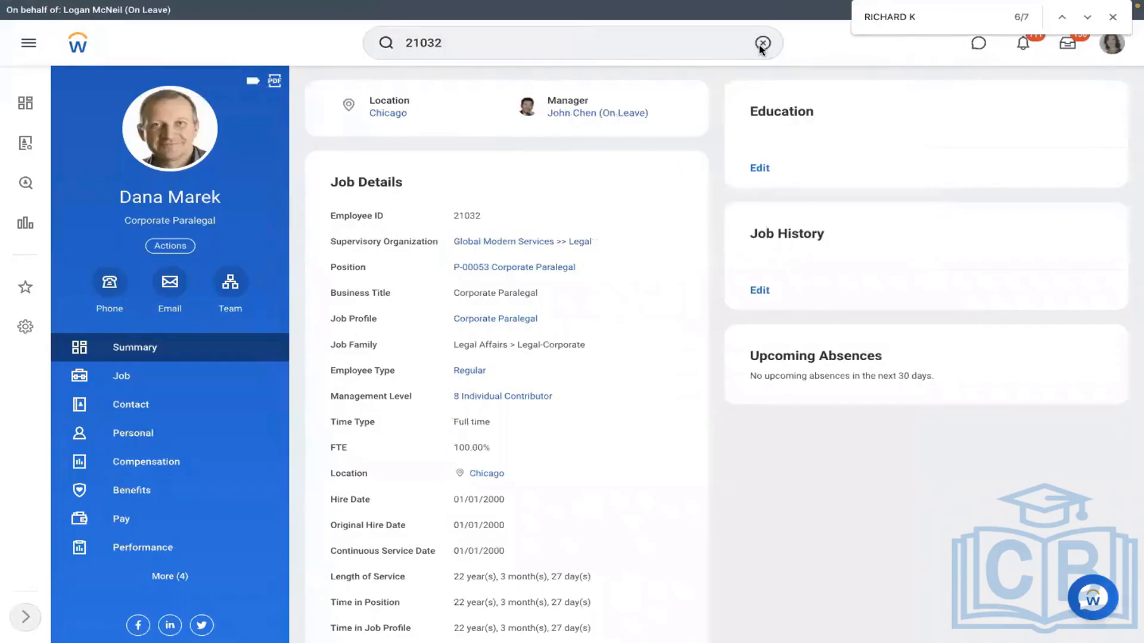
pyautogui.click(763, 42)
pyautogui.write('VIEW ')
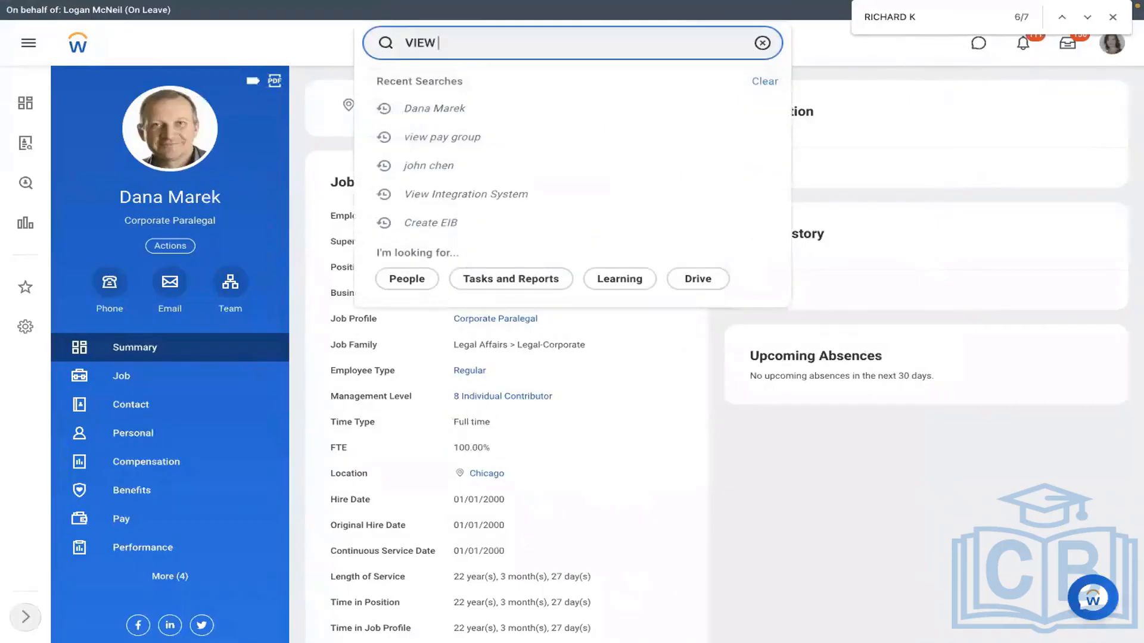
pyautogui.write('PAY GROUP')
pyautogui.click(709, 75)
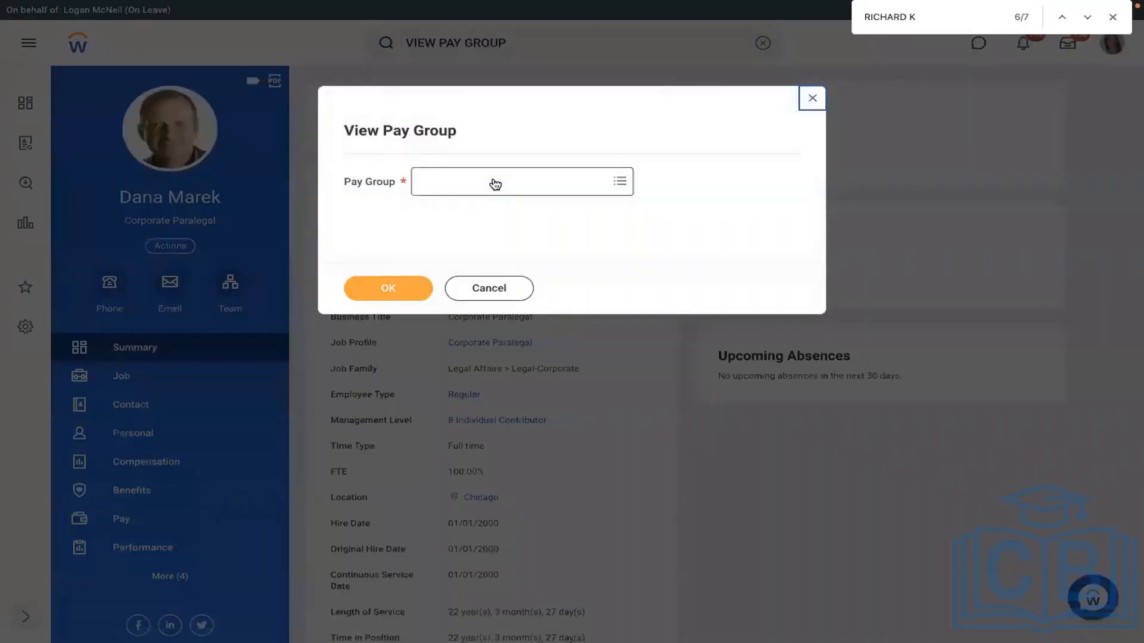
pyautogui.click(493, 180)
pyautogui.write('RMS')
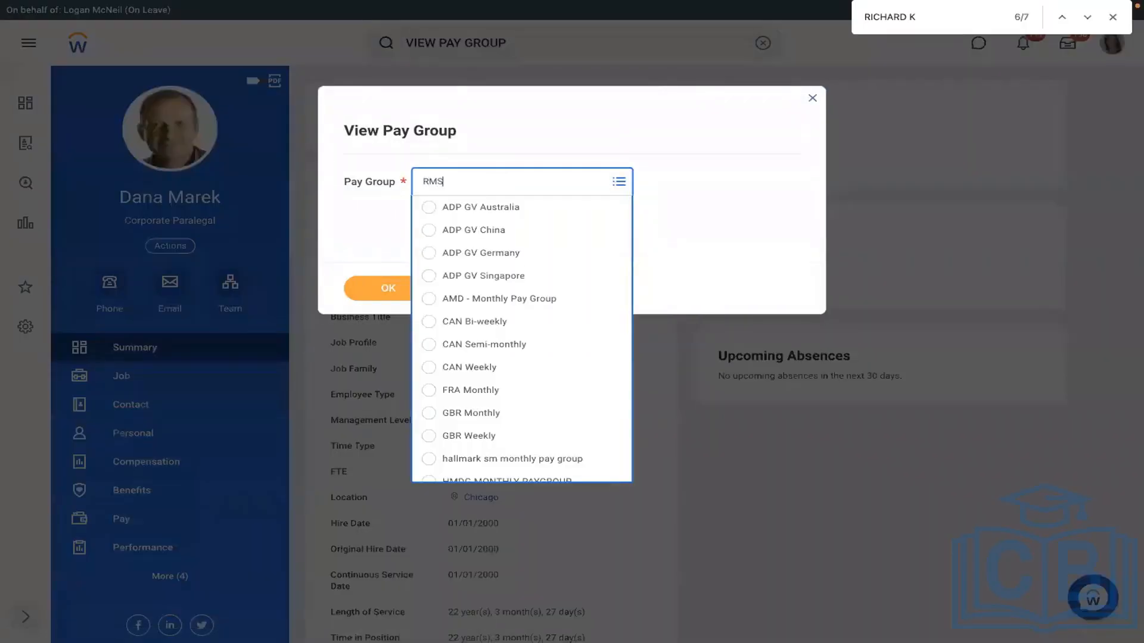
pyautogui.press('Return')
pyautogui.click(386, 281)
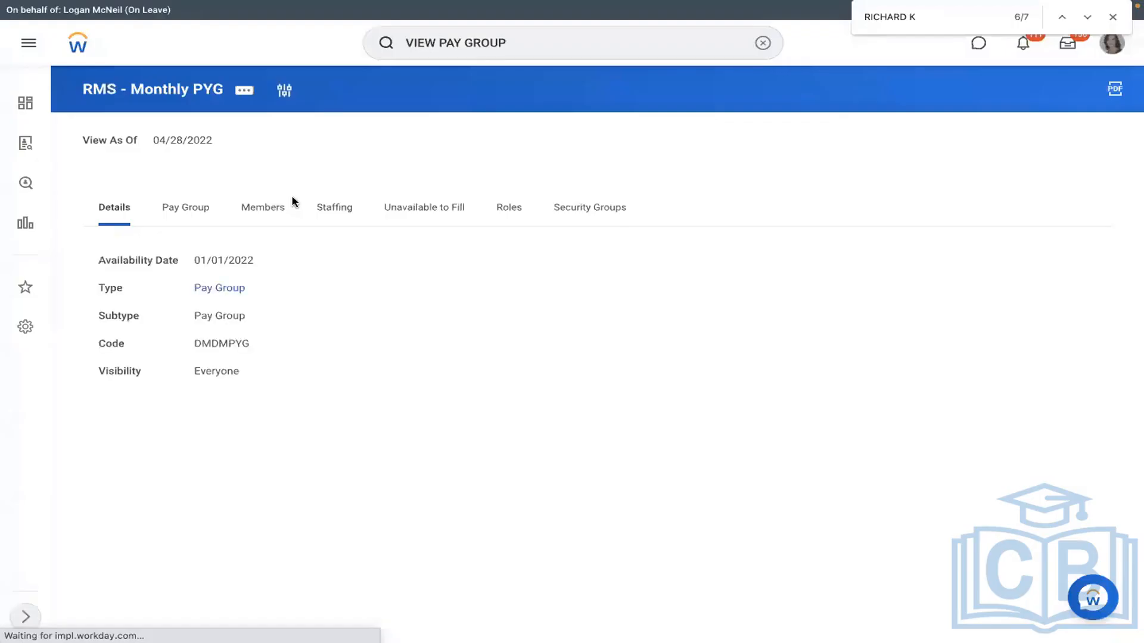
# Step: Open the third member's profile and show their Worker History
pyautogui.click(291, 206)
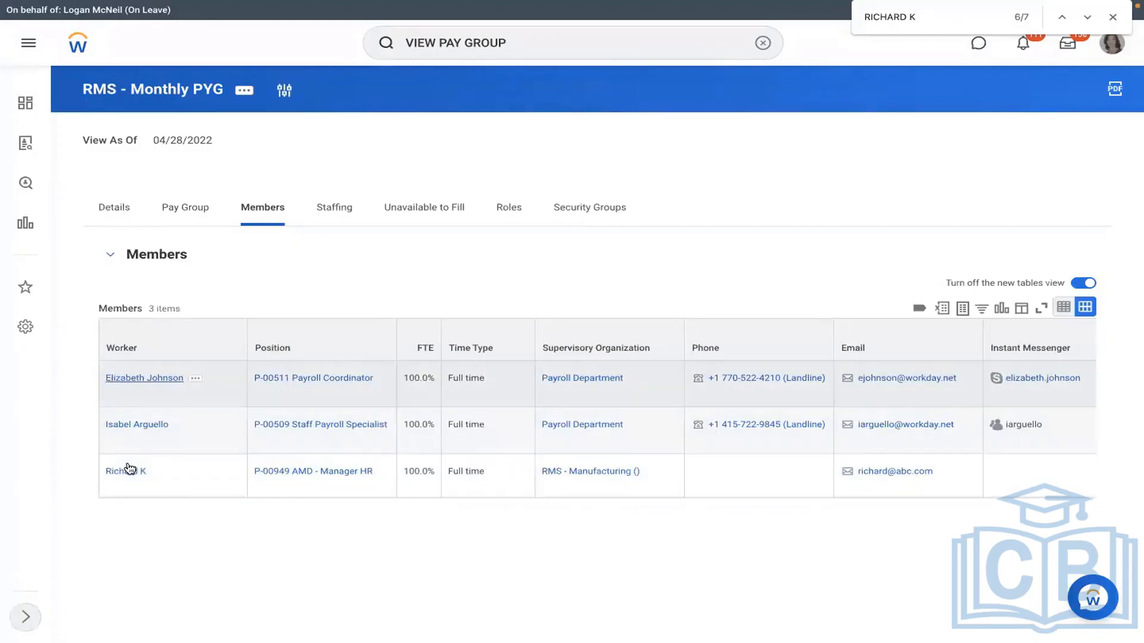
pyautogui.click(126, 471)
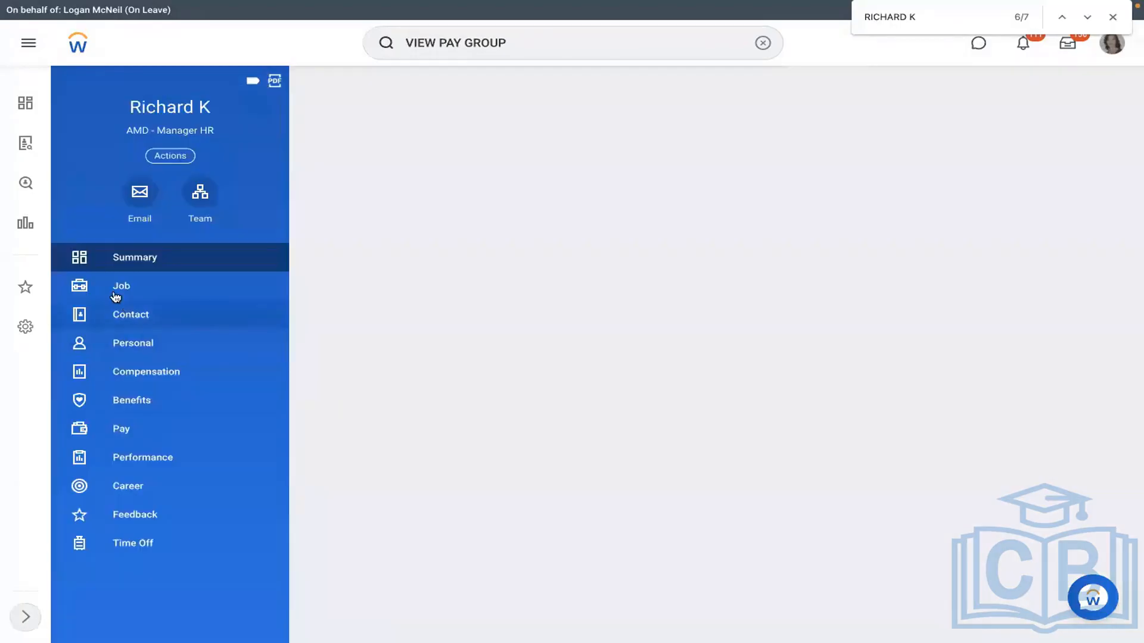
pyautogui.click(116, 297)
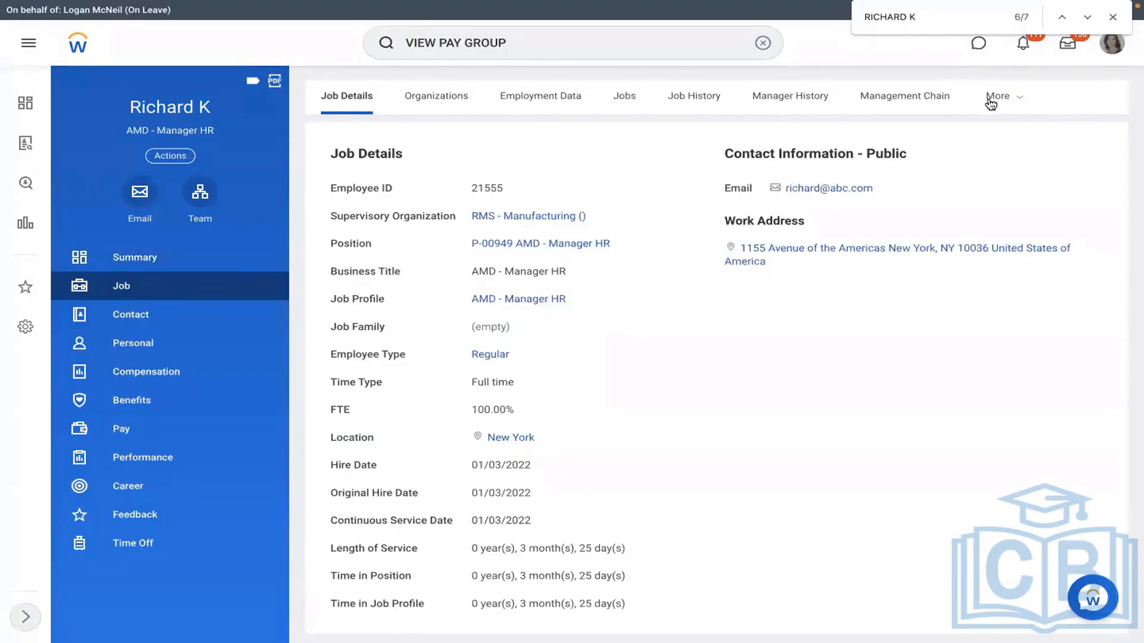
pyautogui.click(990, 104)
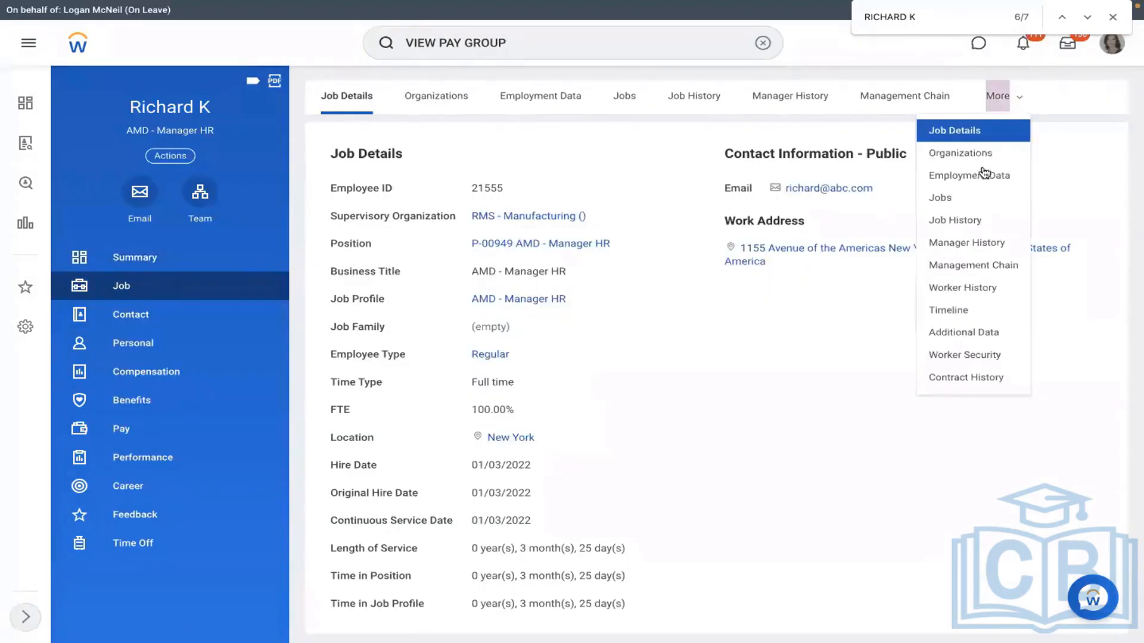
pyautogui.click(961, 287)
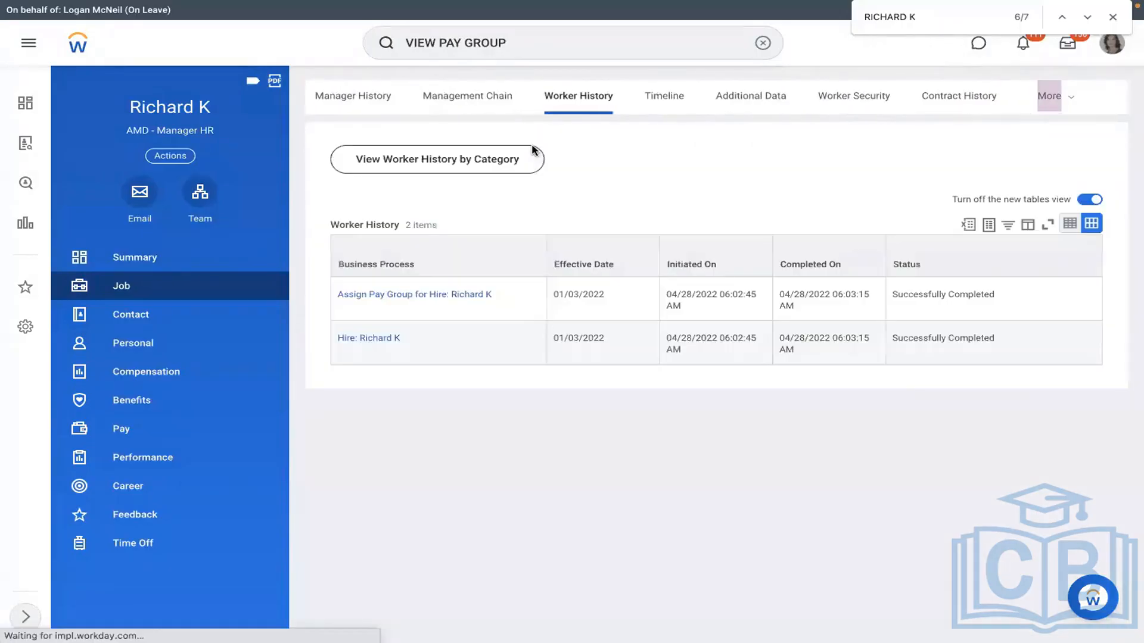
# Step: View the Integration IDs of the Assign Pay Group for Hire event
pyautogui.click(504, 296)
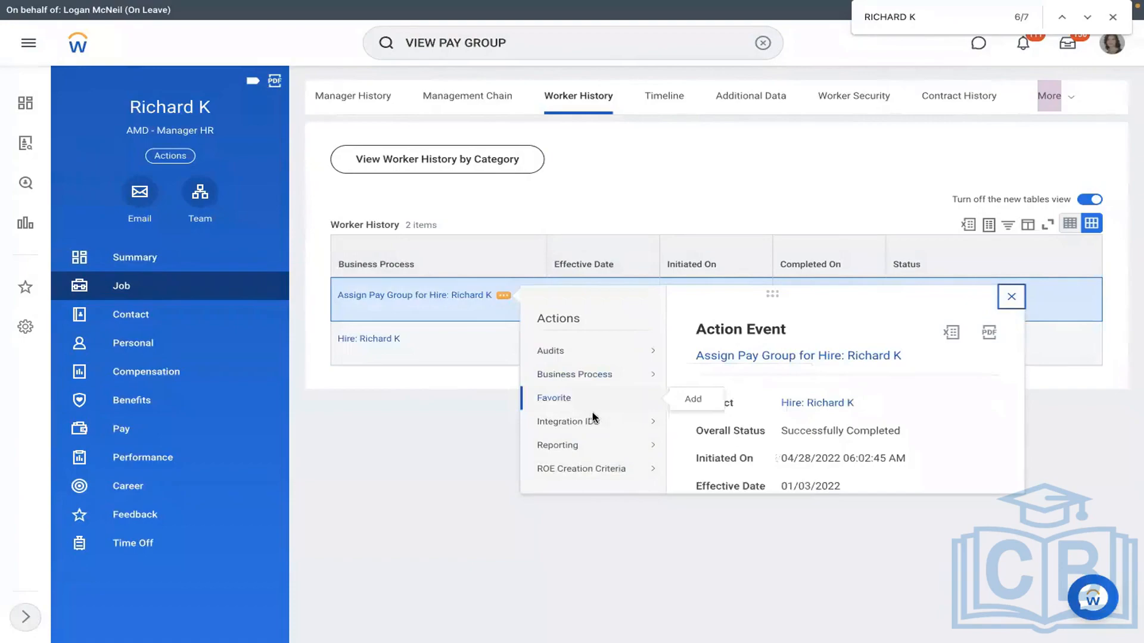
pyautogui.moveTo(593, 420)
pyautogui.click(698, 423)
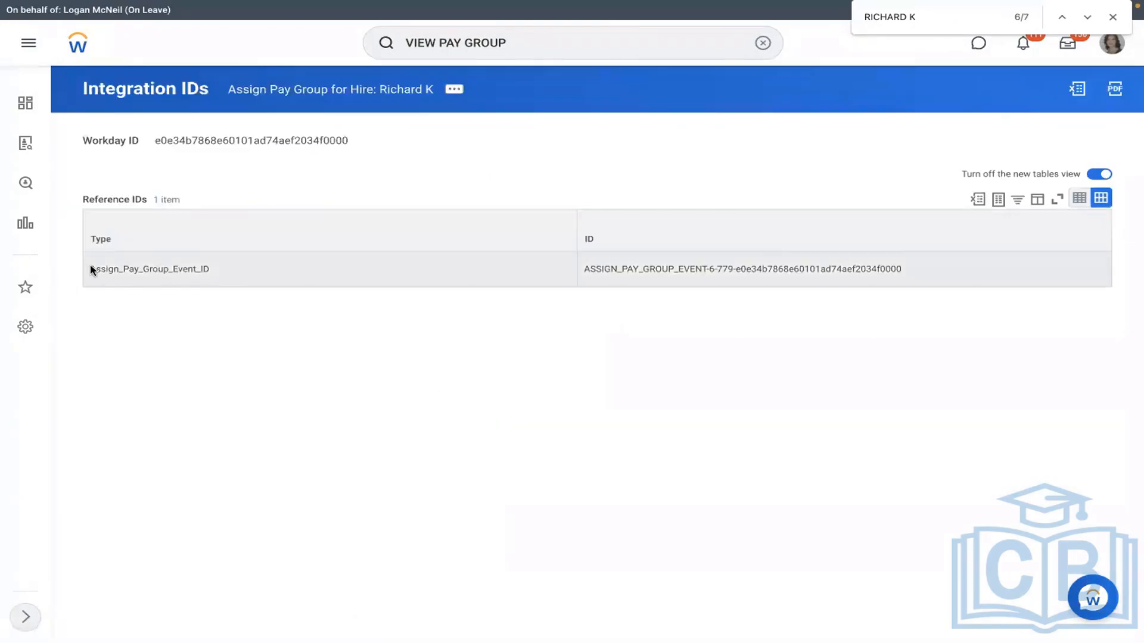
# Step: Select the full ASSIGN_PAY_GROUP_EVENT ID value for use in cell C6
pyautogui.moveTo(91, 269); pyautogui.dragTo(909, 273)
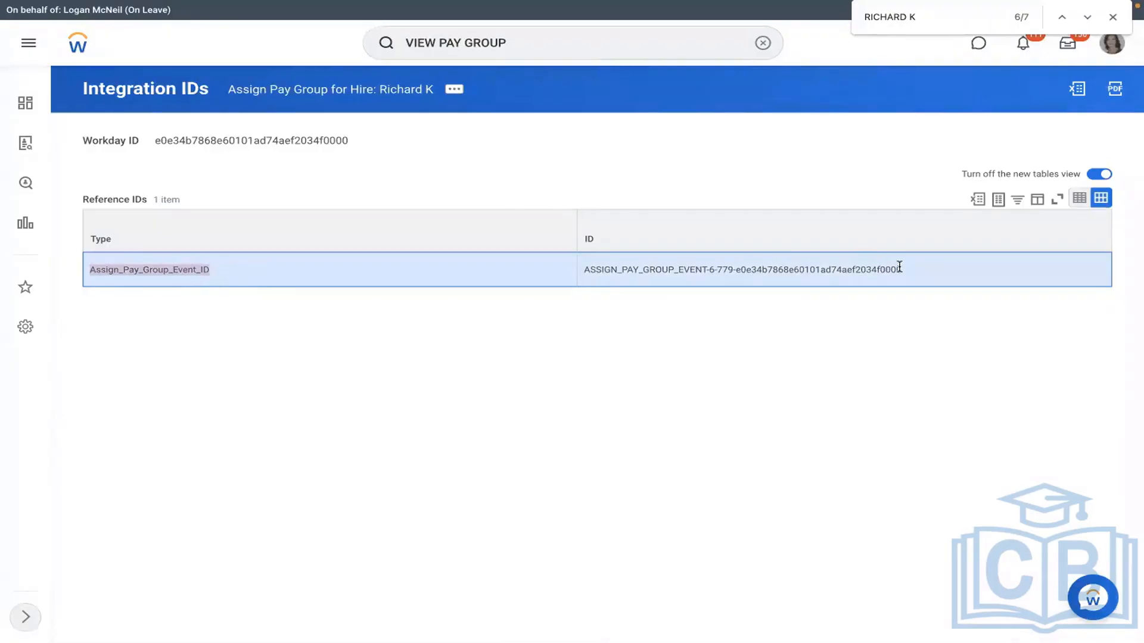
pyautogui.hotkey('ctrl', 'Left')
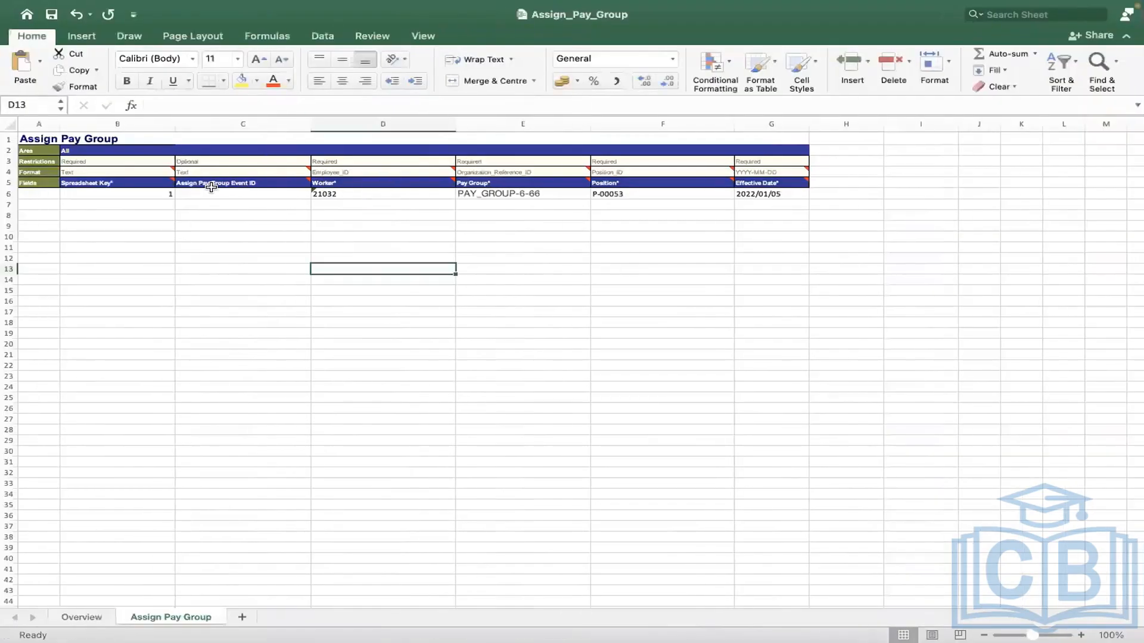
pyautogui.click(212, 194)
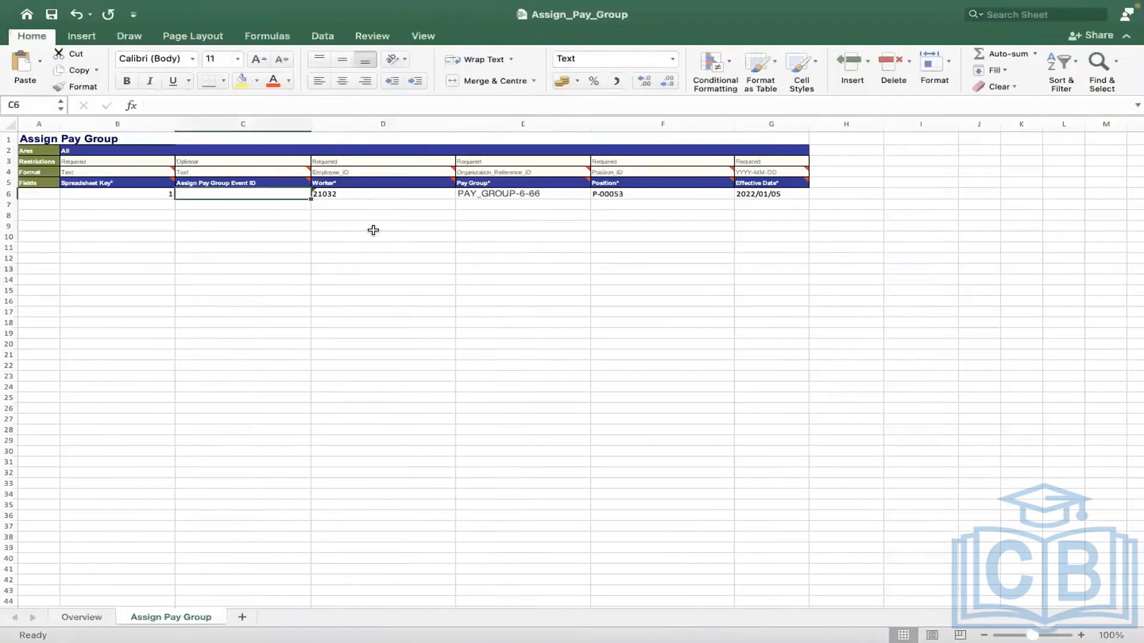
pyautogui.hotkey('ctrl', 'Right')
pyautogui.moveTo(579, 269); pyautogui.dragTo(905, 271)
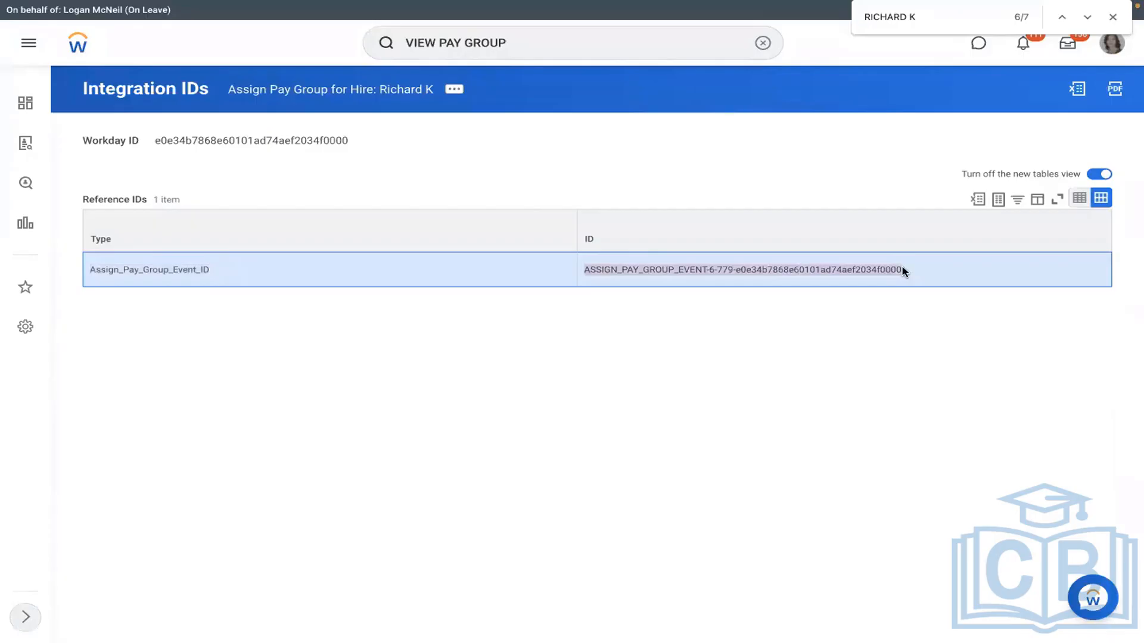
pyautogui.hotkey('ctrl', 'Left')
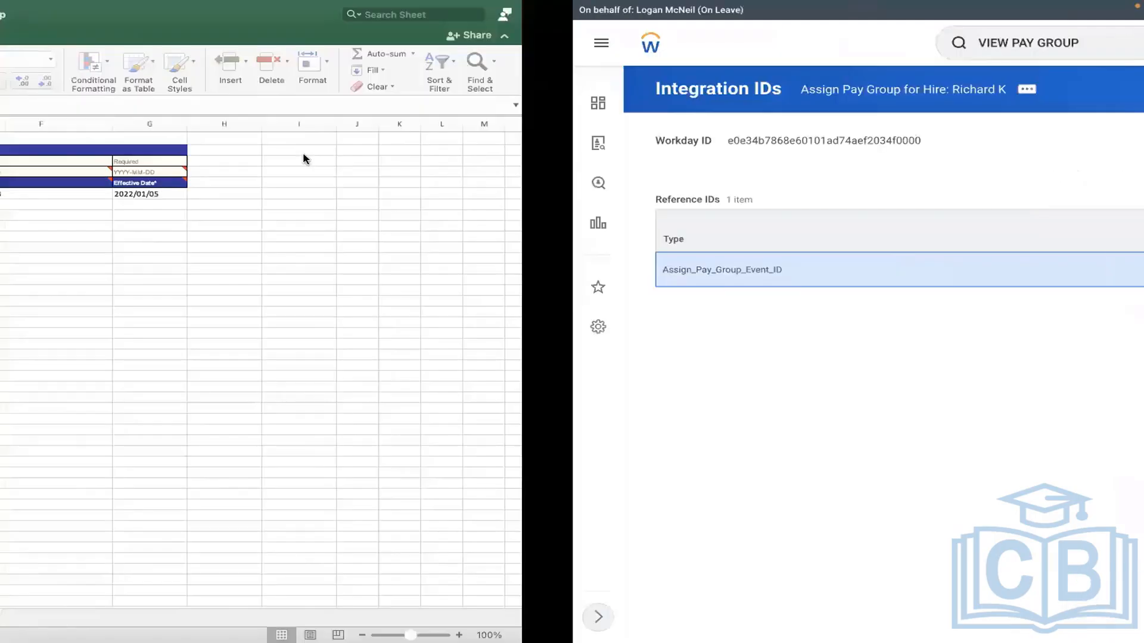
# Step: Type event ID 464884 into cell C6, checking it against Workday
pyautogui.doubleClick(216, 191)
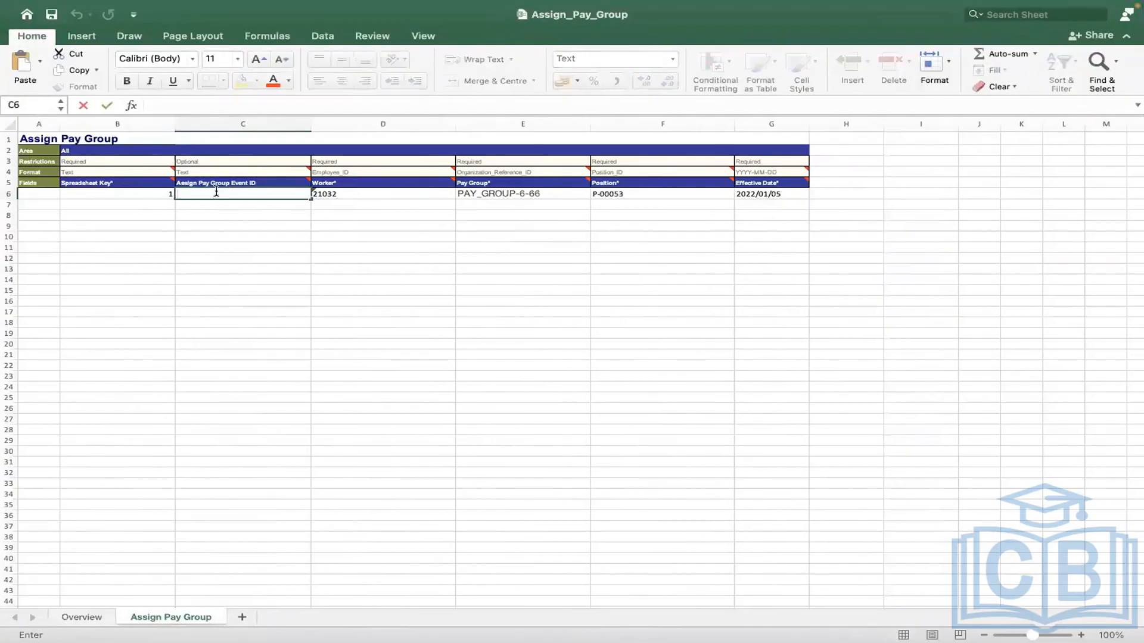
pyautogui.write('464884')
pyautogui.hotkey('ctrl', 'Right')
pyautogui.hotkey('ctrl', 'Left')
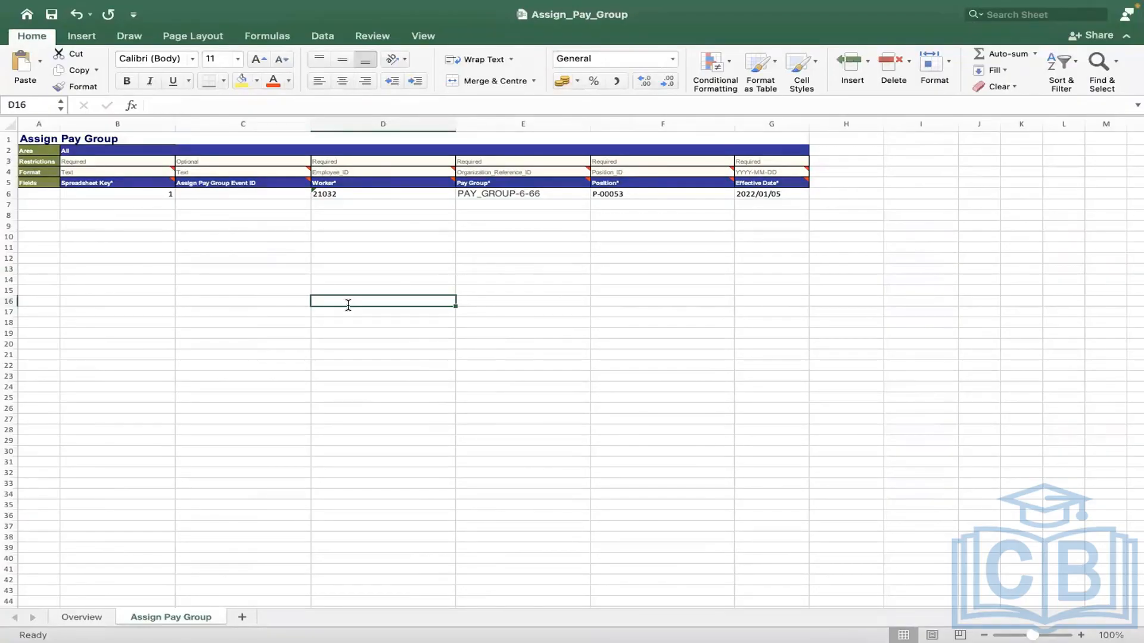
# Step: Review the D6, E6 and F6 values, then go to the Overview sheet
pyautogui.click(386, 196)
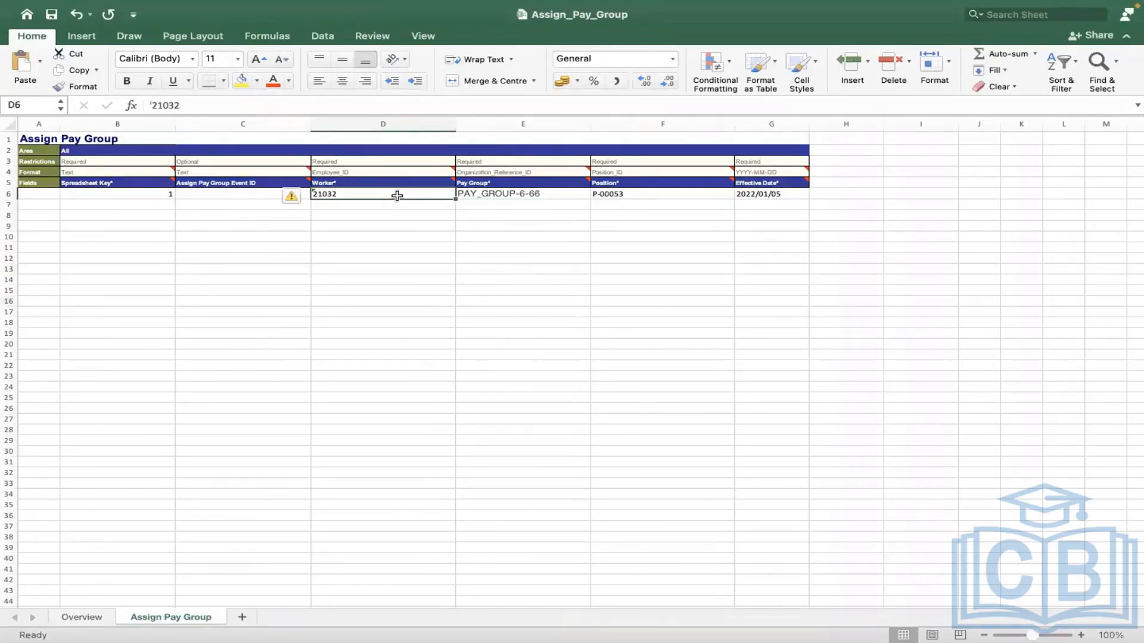
pyautogui.click(484, 199)
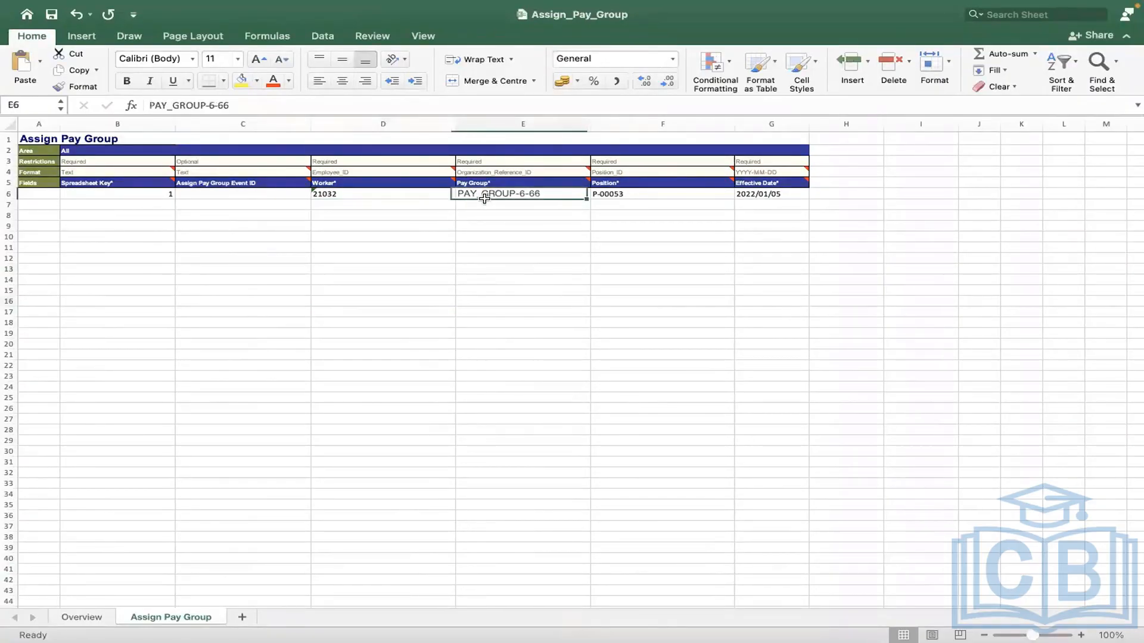
pyautogui.click(627, 194)
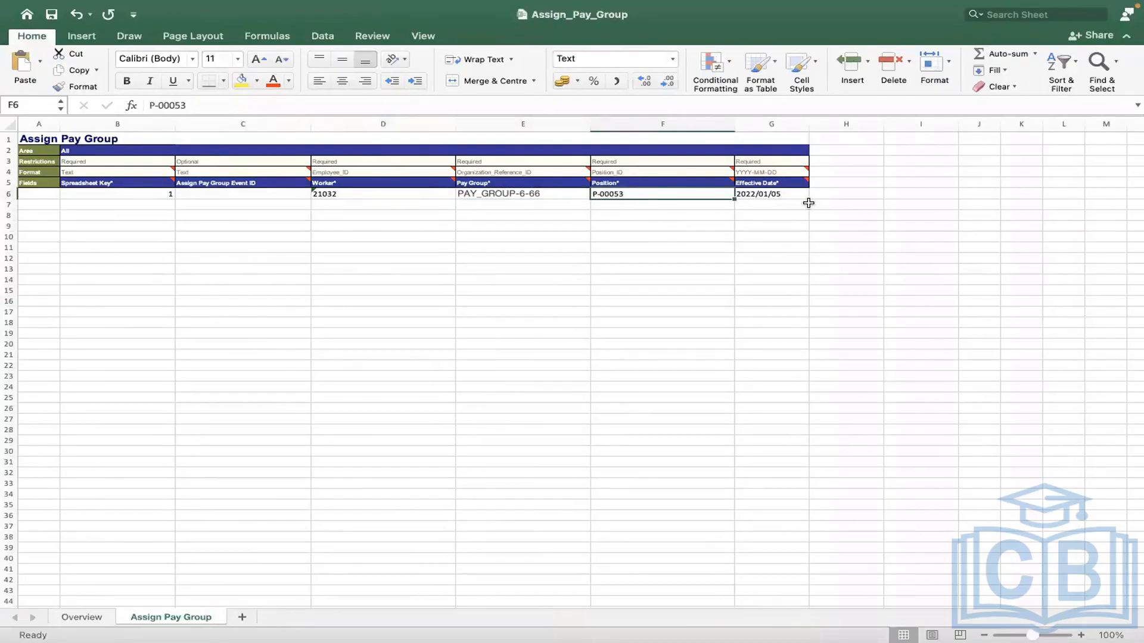
pyautogui.click(78, 618)
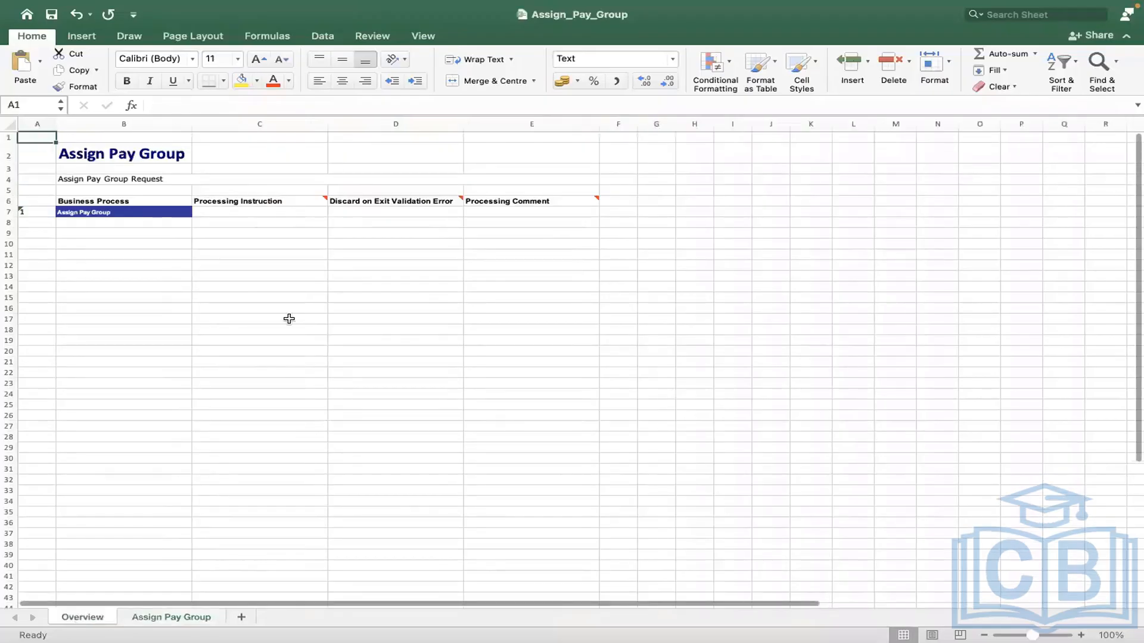
# Step: Fill Overview row 7 with Automatic Processing, discard-on-validation-error Y, and comment INCIDENT0000234
pyautogui.click(232, 213)
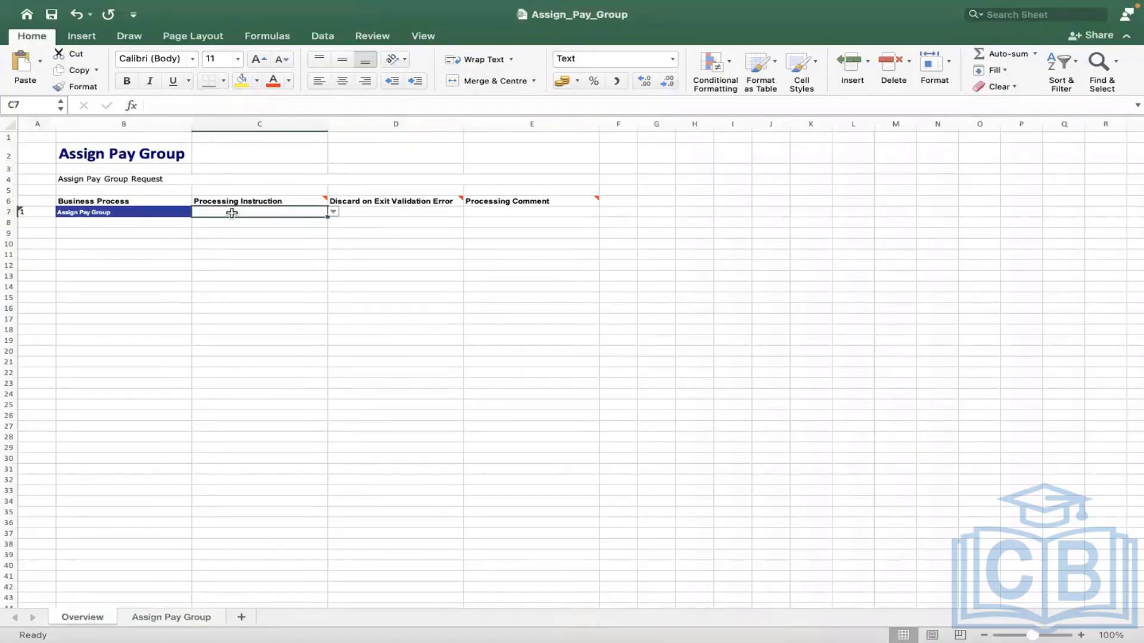
pyautogui.click(333, 213)
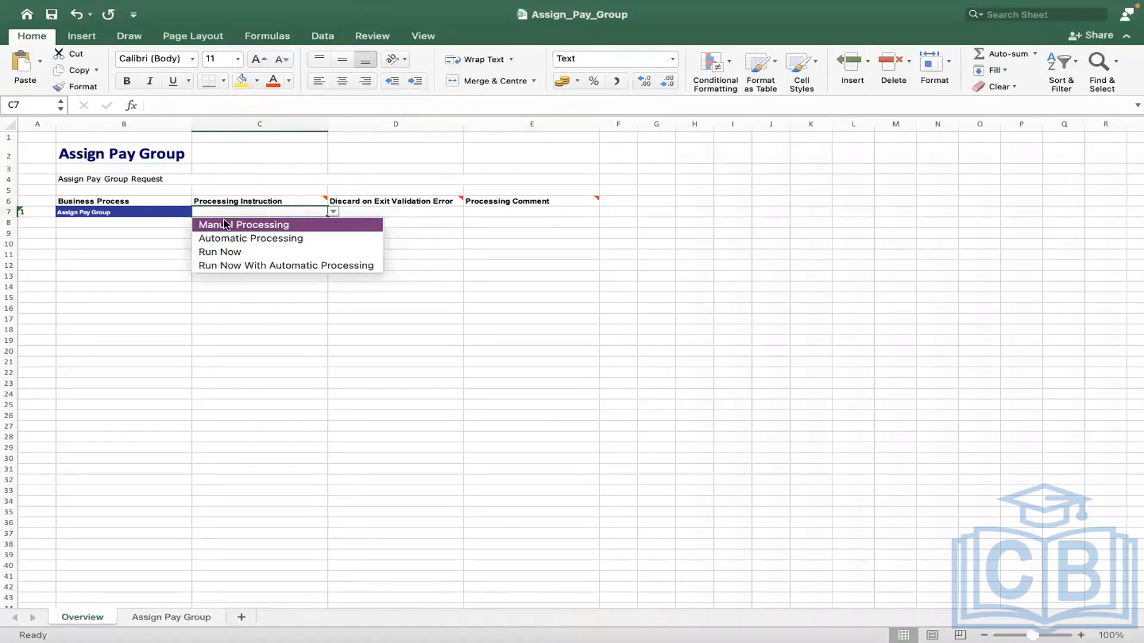
pyautogui.click(229, 239)
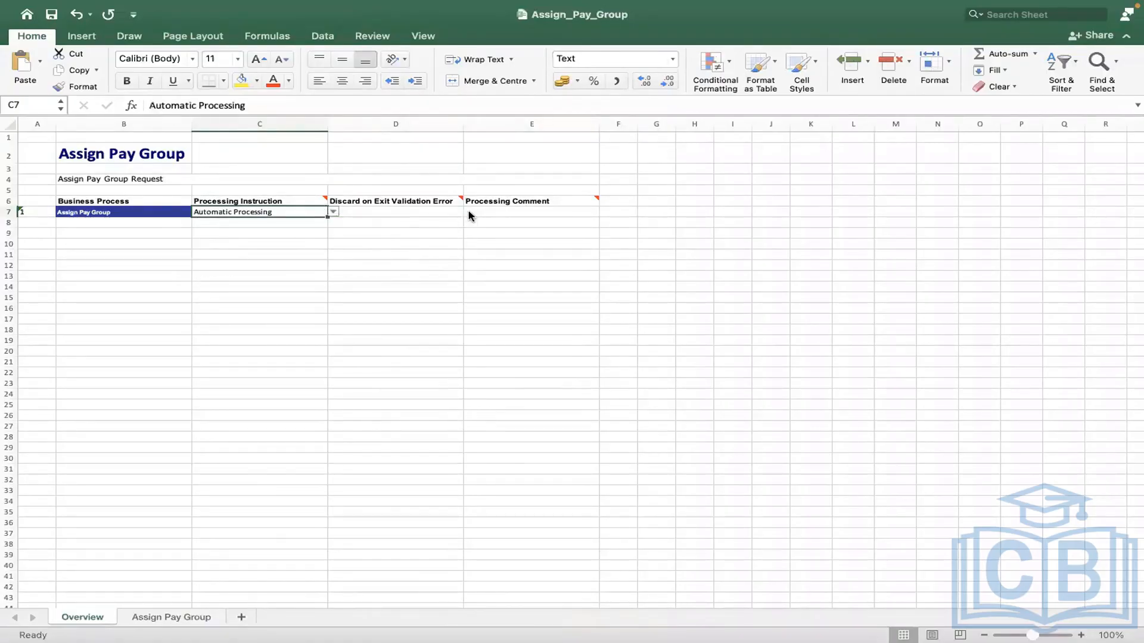
pyautogui.press('Tab')
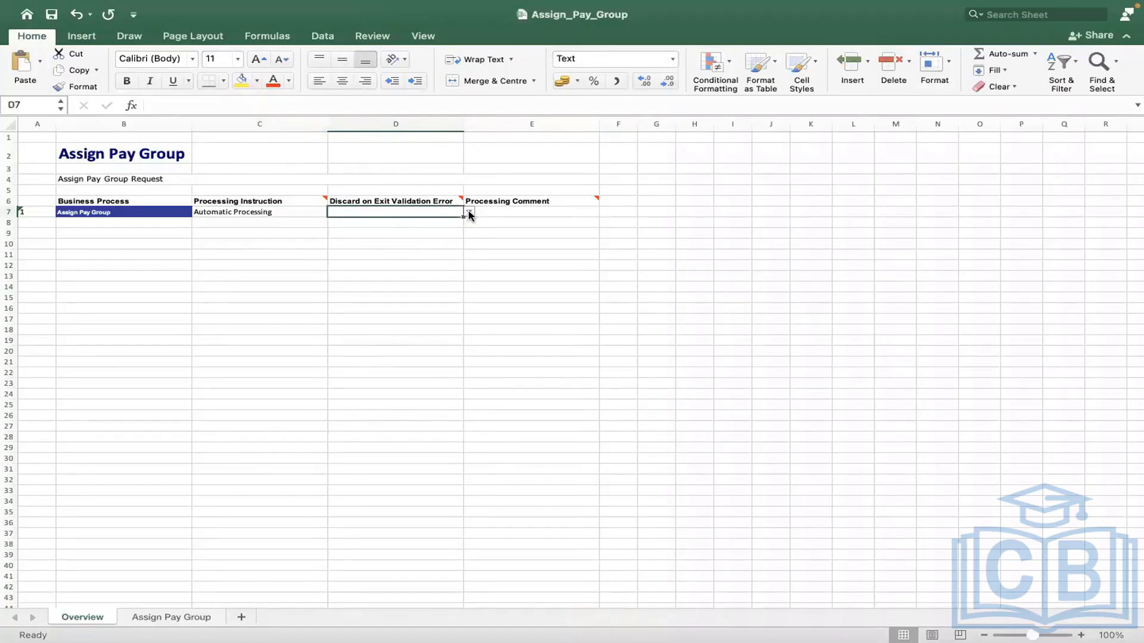
pyautogui.click(470, 213)
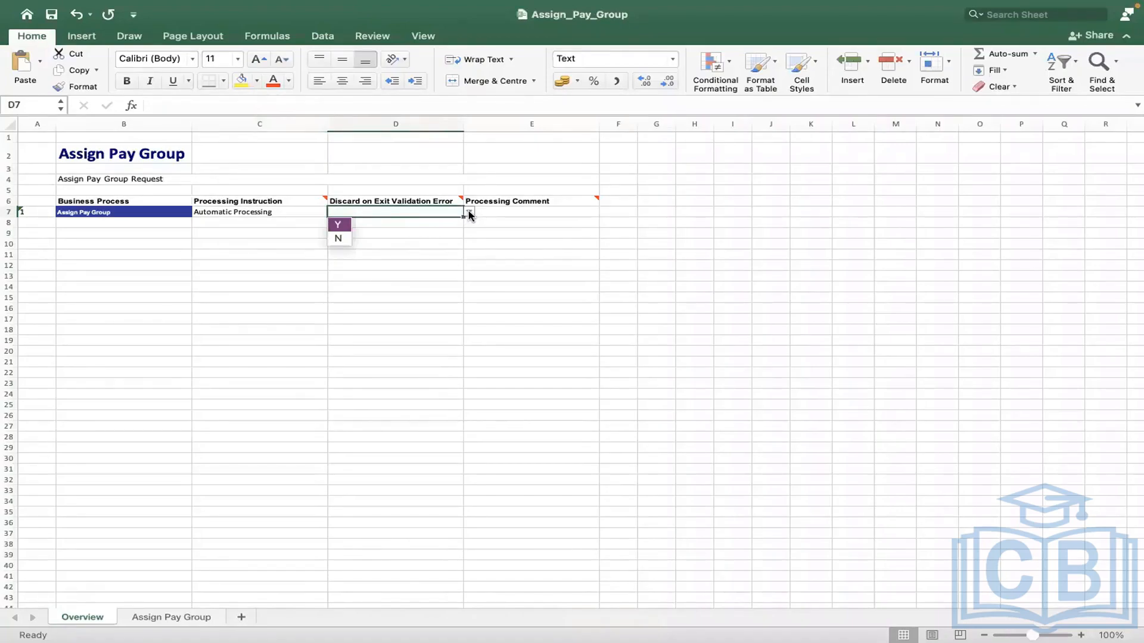
pyautogui.click(338, 225)
pyautogui.click(508, 210)
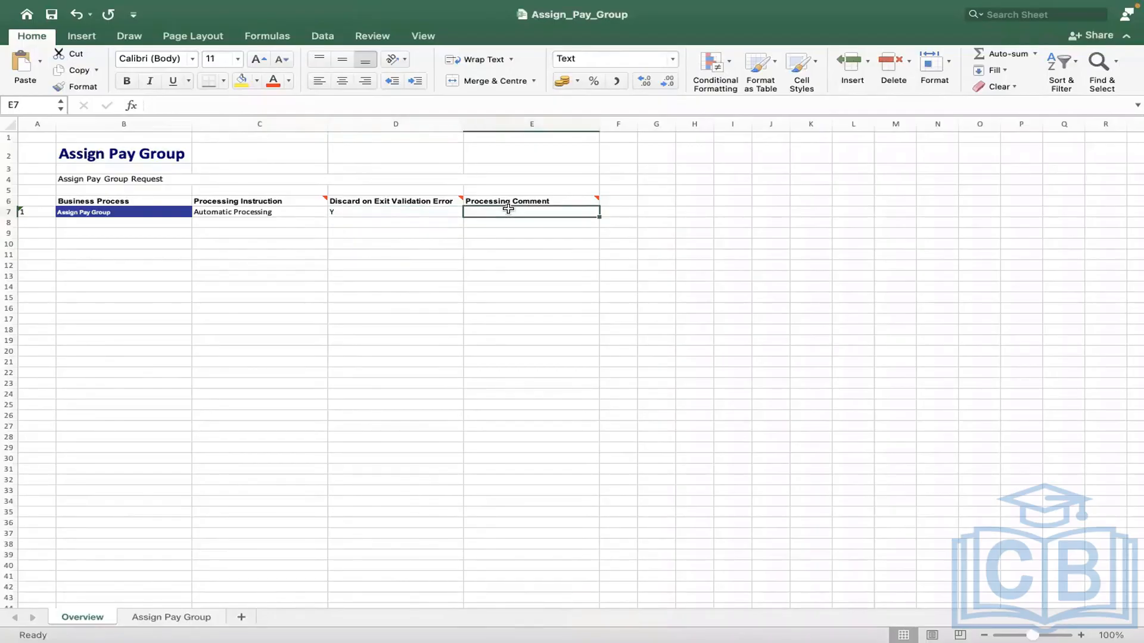
pyautogui.write('INCIDENT')
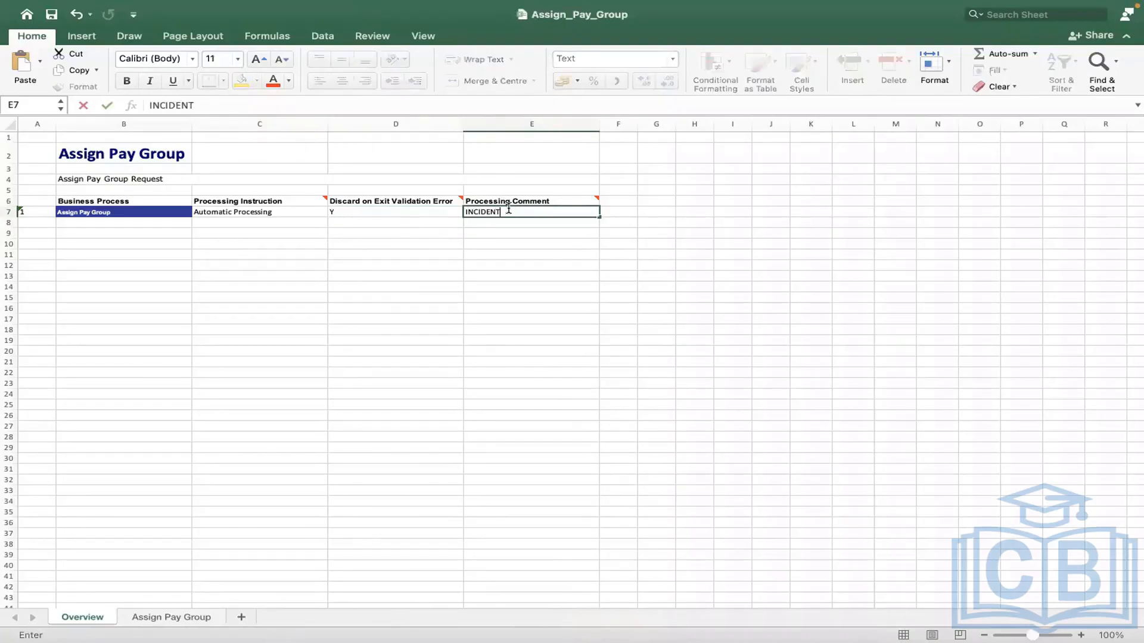
pyautogui.write('0000234')
pyautogui.click(420, 294)
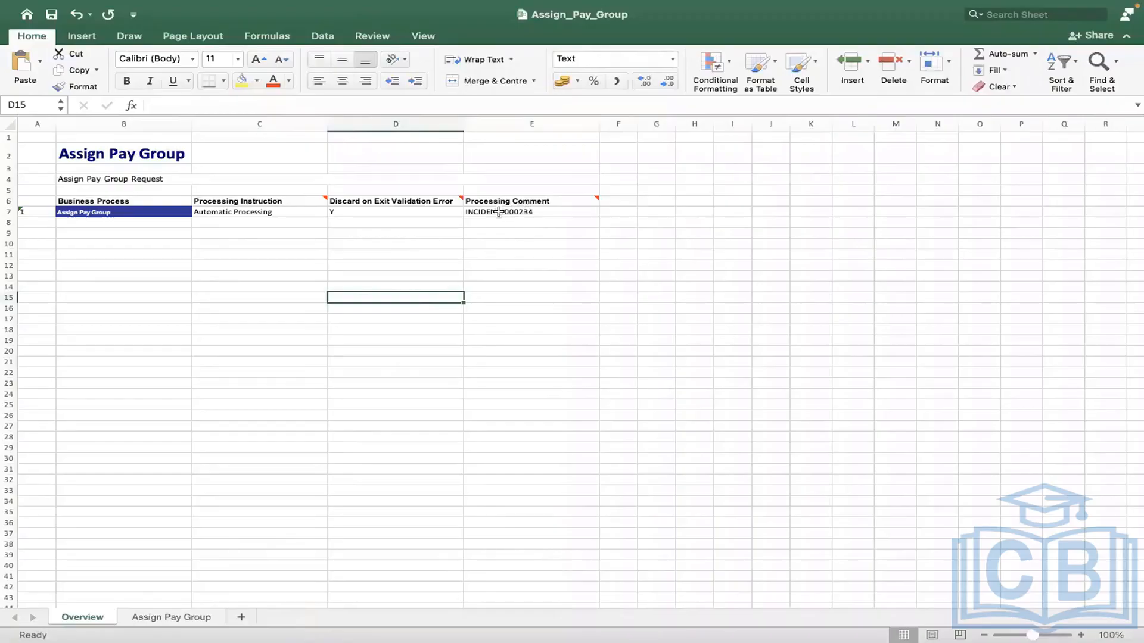
pyautogui.click(398, 235)
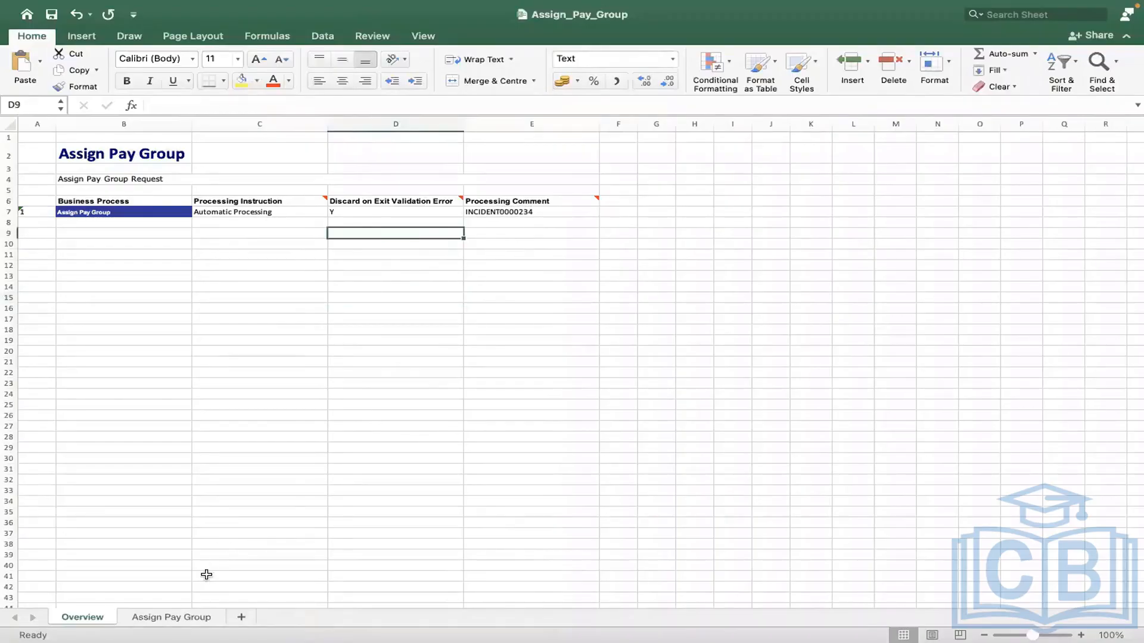
pyautogui.click(182, 614)
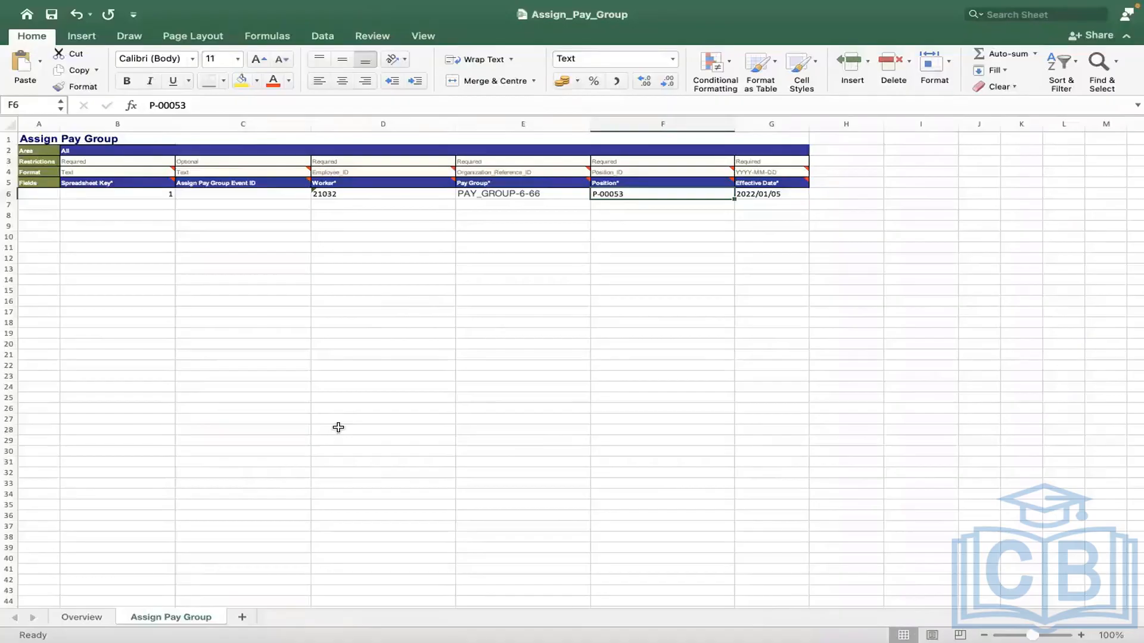
# Step: Review the sheet's title, Event ID and Position columns, position P-00053 and Area All
pyautogui.click(233, 136)
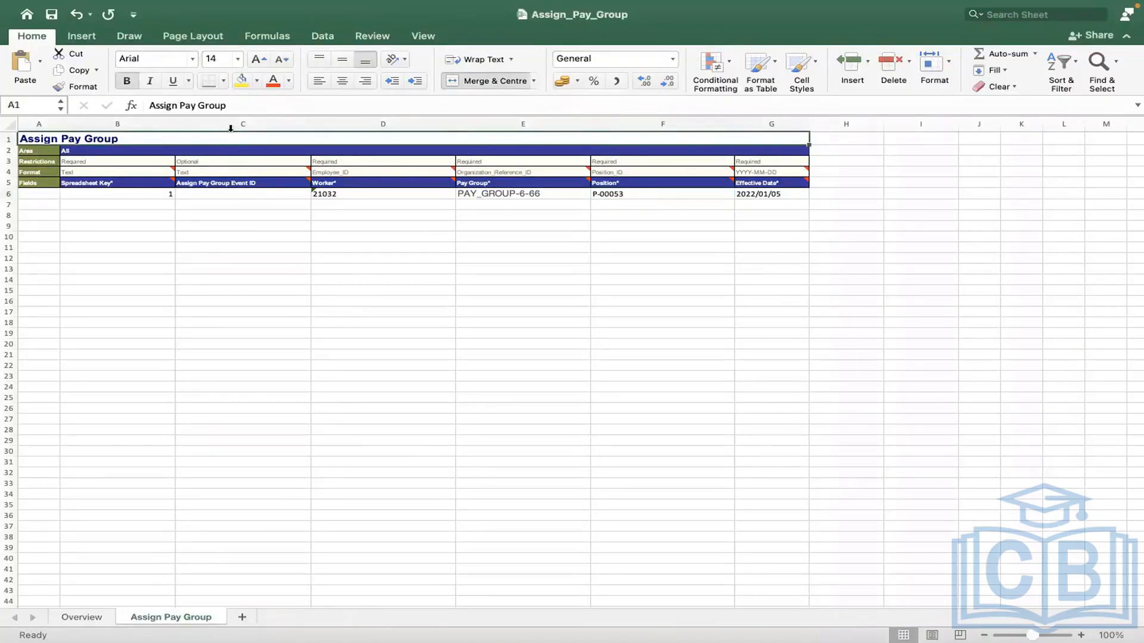
pyautogui.click(230, 128)
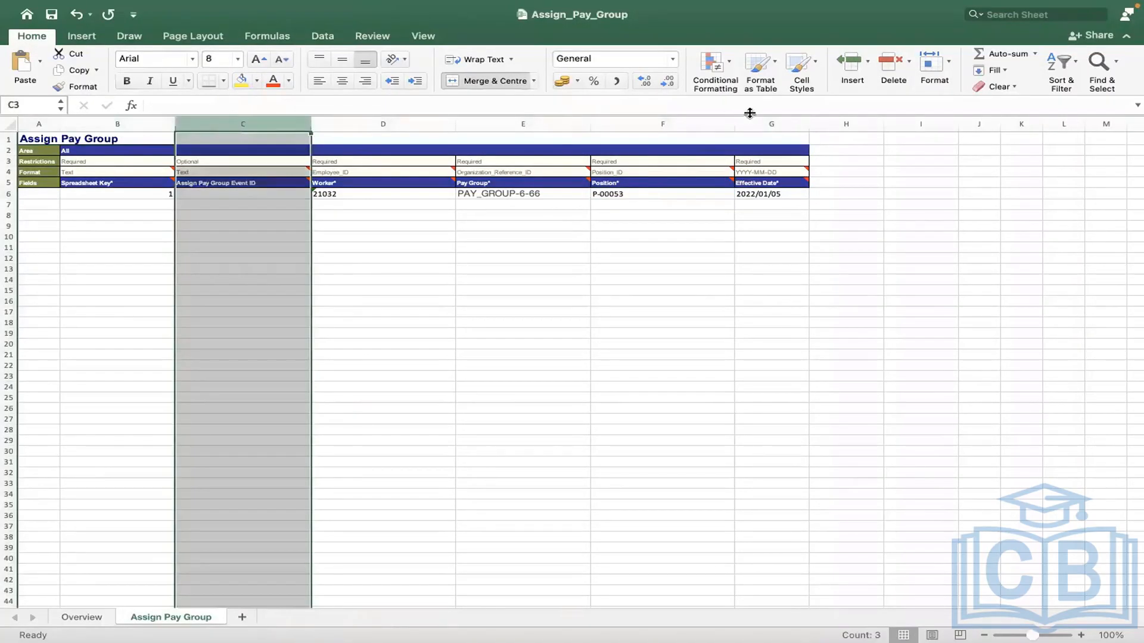
pyautogui.click(682, 126)
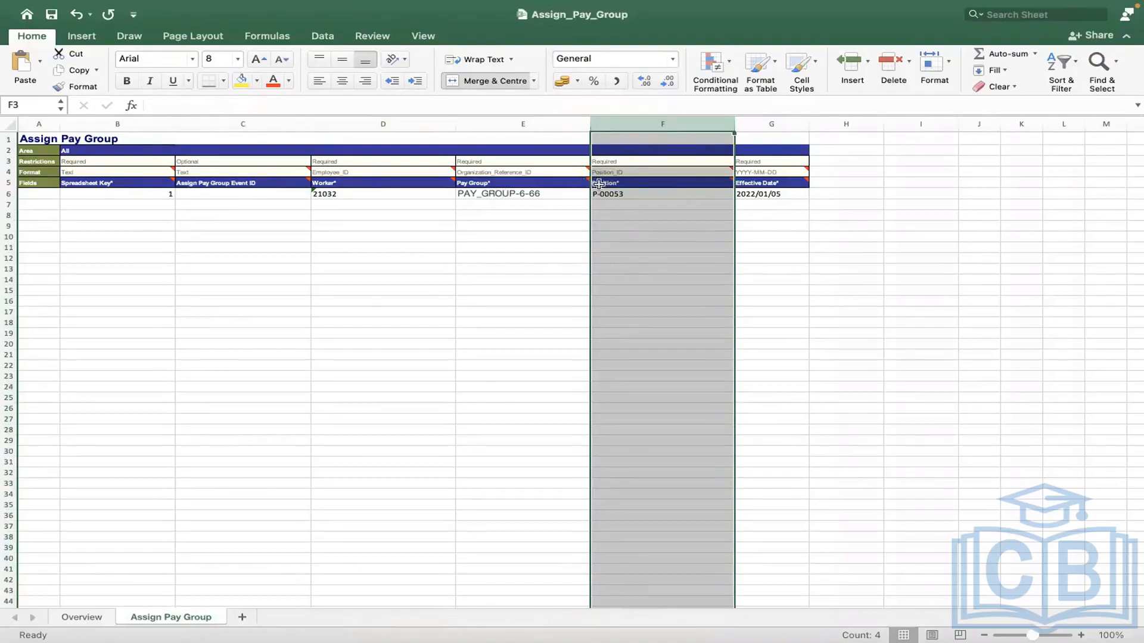
pyautogui.click(615, 193)
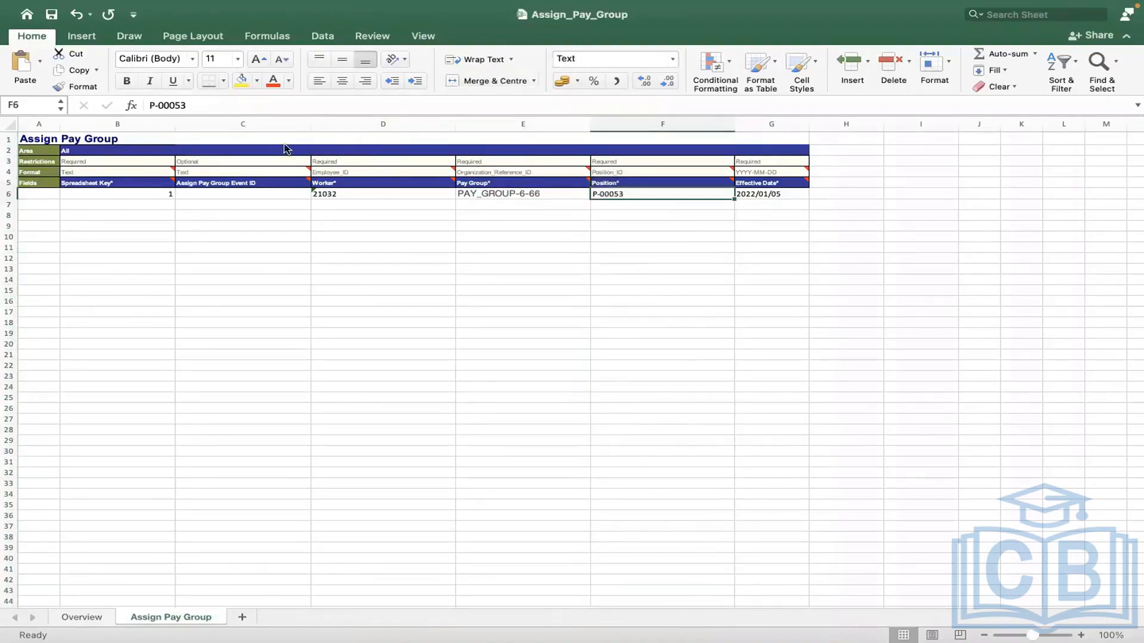
pyautogui.click(238, 151)
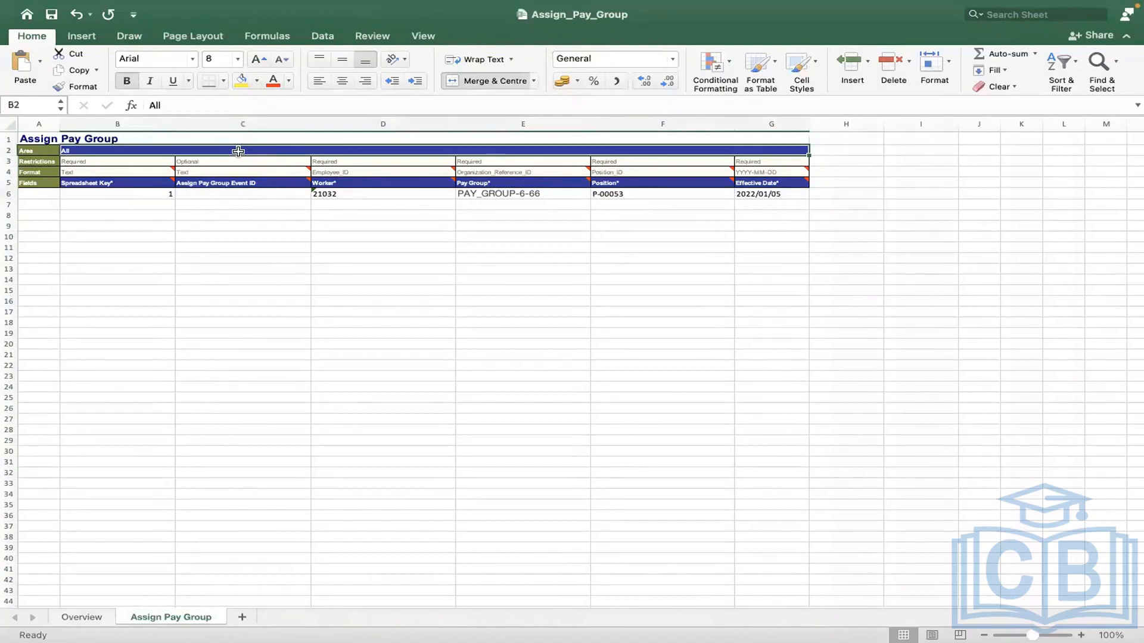
pyautogui.click(262, 362)
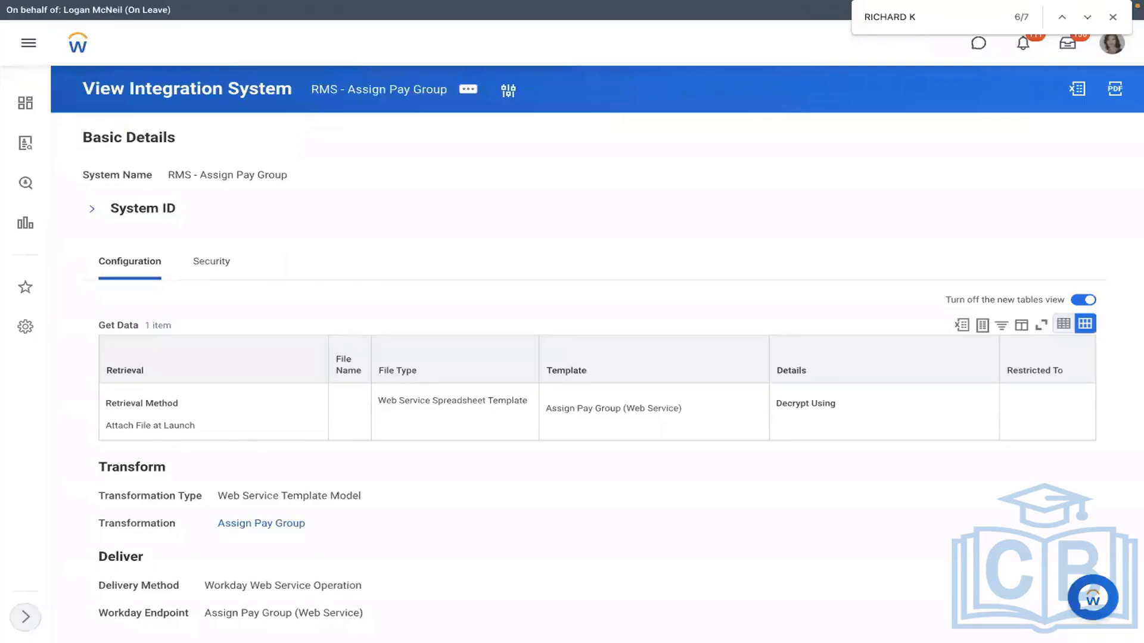
# Step: Find and open the RMS - Assign Pay Group integration system via VIEW INT SYS
pyautogui.click(571, 43)
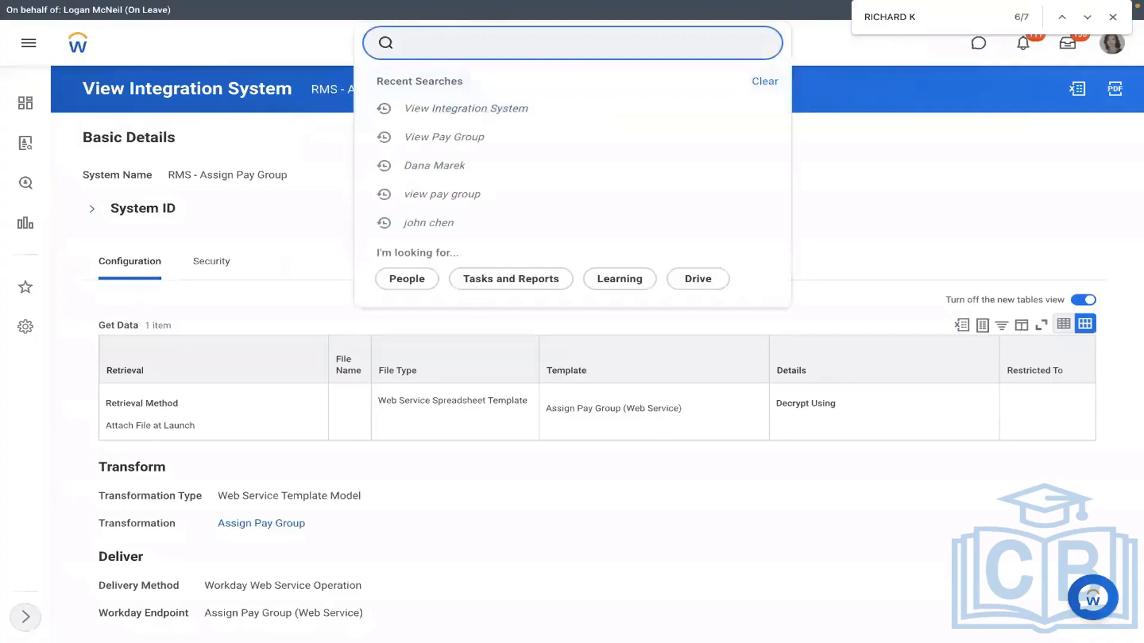
pyautogui.write('VIEW INT SYS')
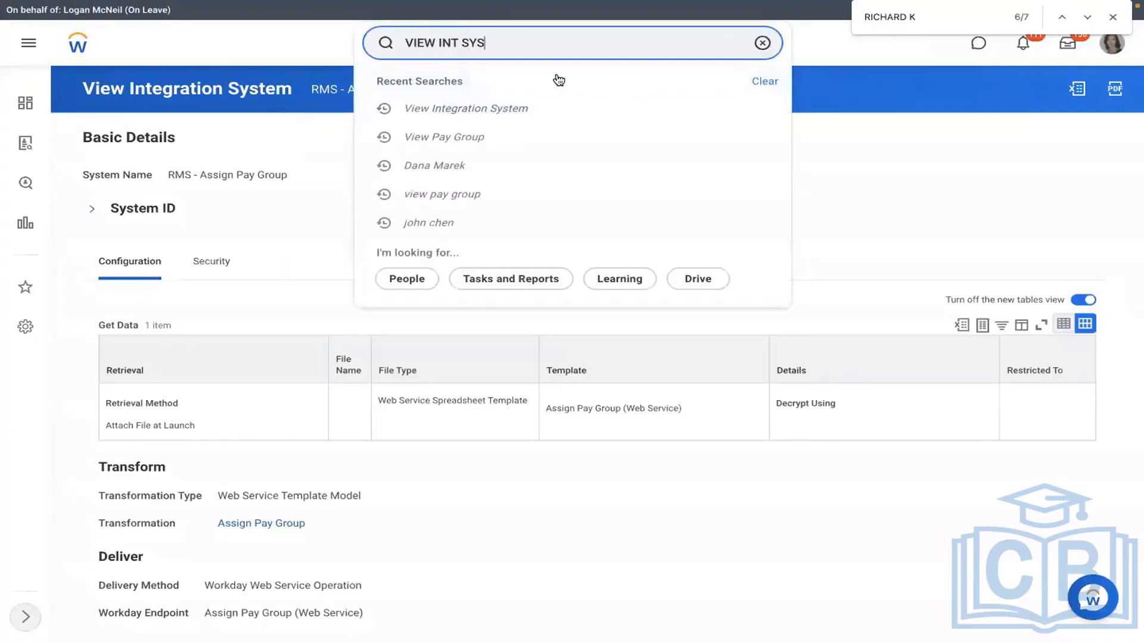
pyautogui.press('Return')
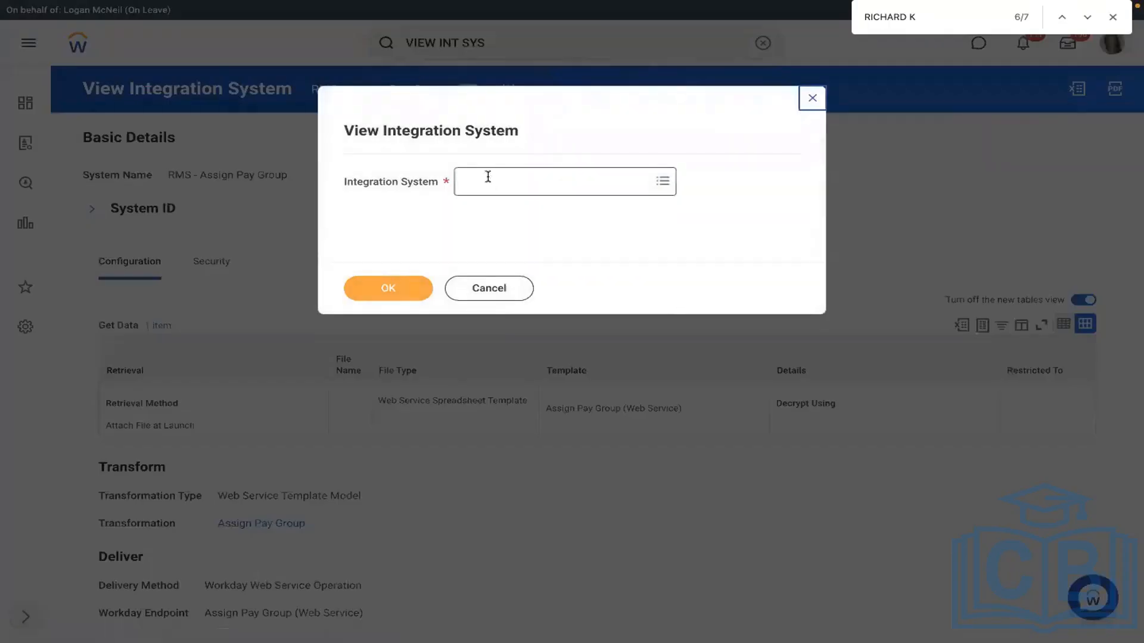
pyautogui.click(488, 177)
pyautogui.write('rms')
pyautogui.press('Return')
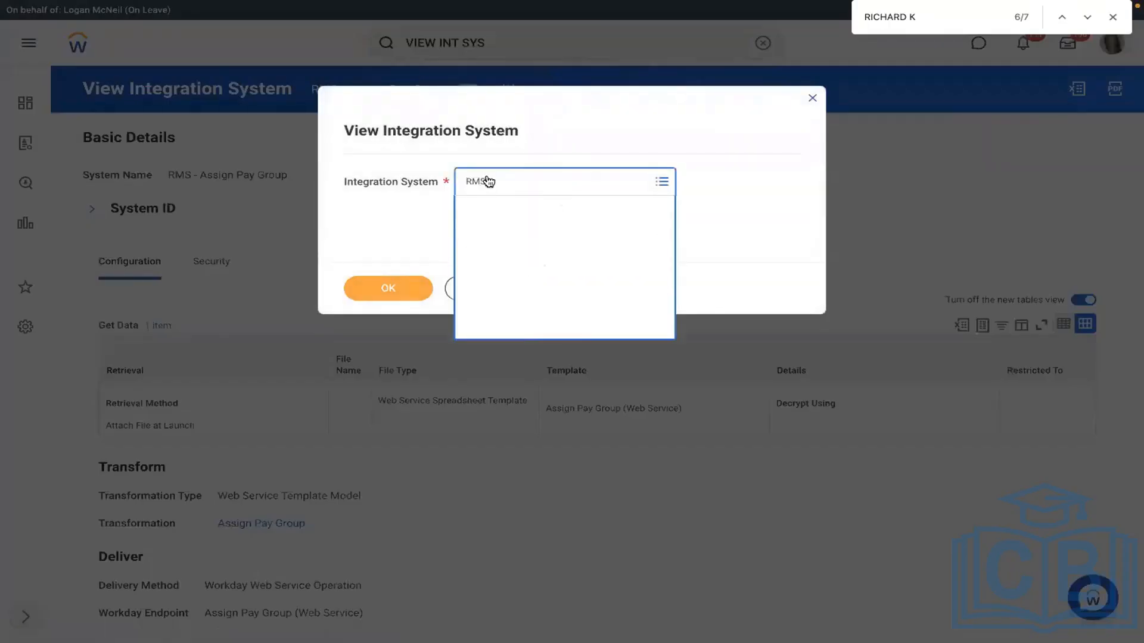
pyautogui.click(387, 293)
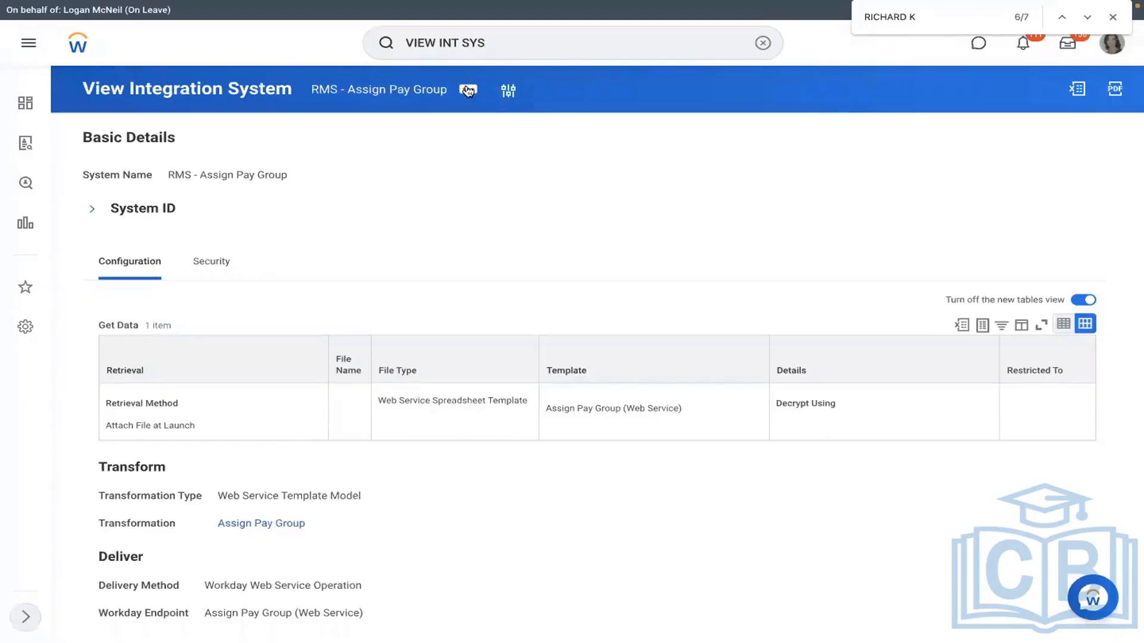
# Step: Launch / Schedule the integration with Run Now
pyautogui.click(469, 91)
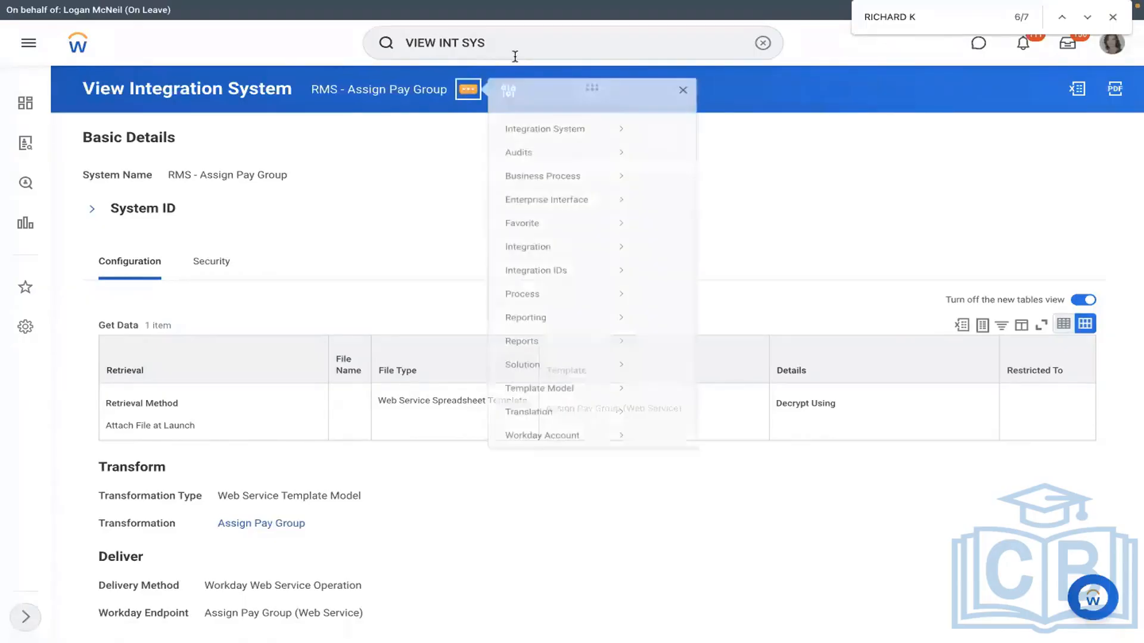
pyautogui.moveTo(532, 262)
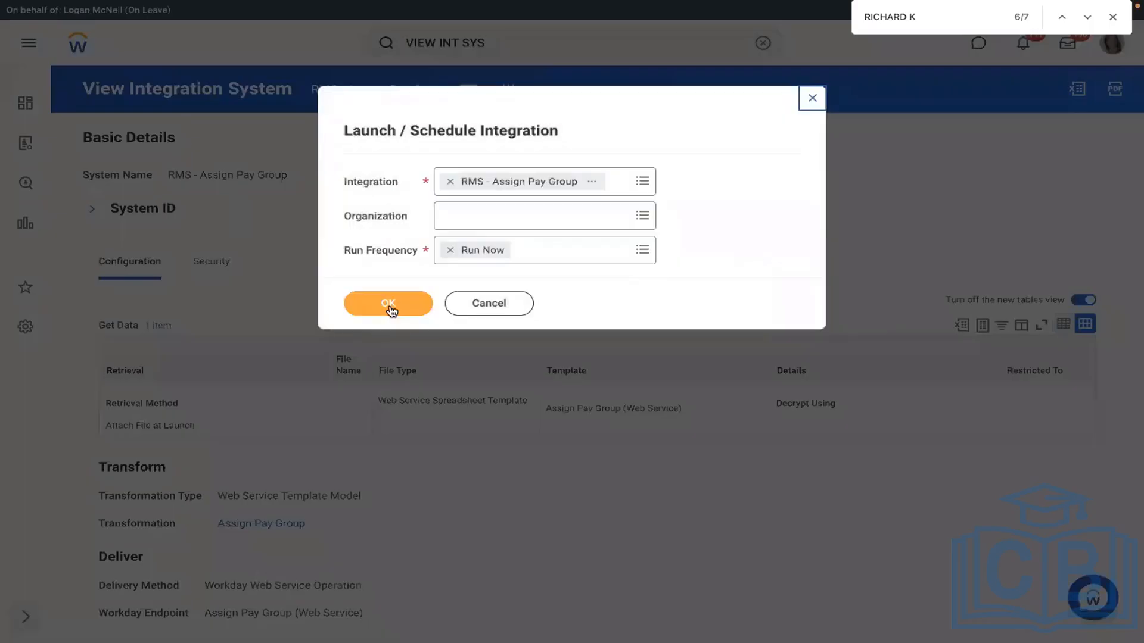
pyautogui.click(389, 306)
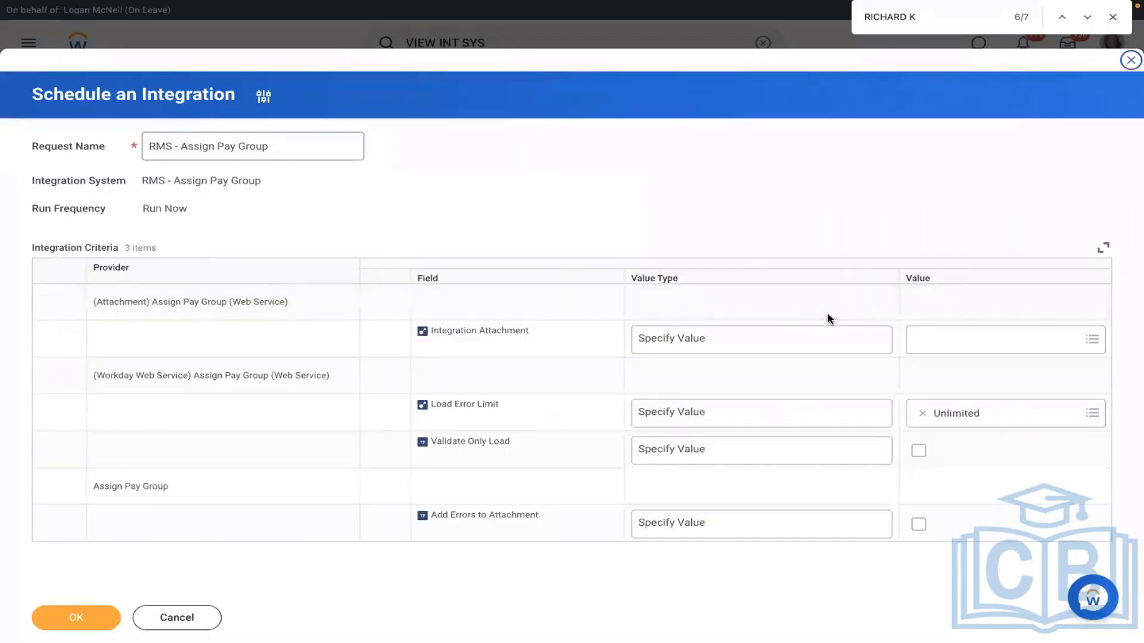
# Step: Create an integration attachment by uploading Assign_Pay_Group.xlsx and save it
pyautogui.click(963, 335)
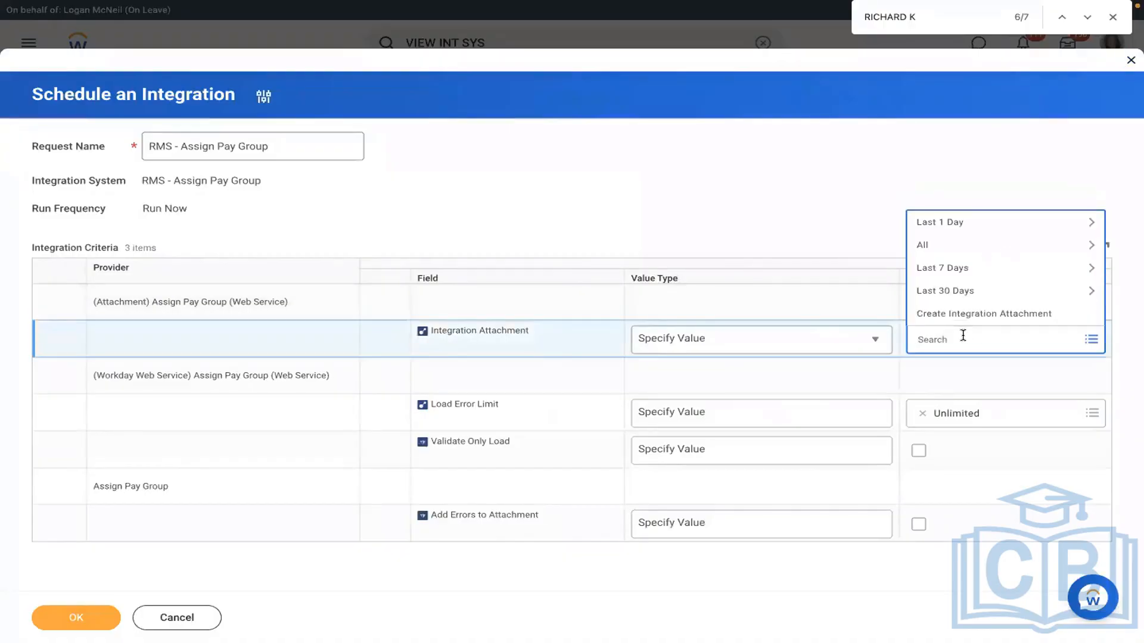
pyautogui.click(933, 316)
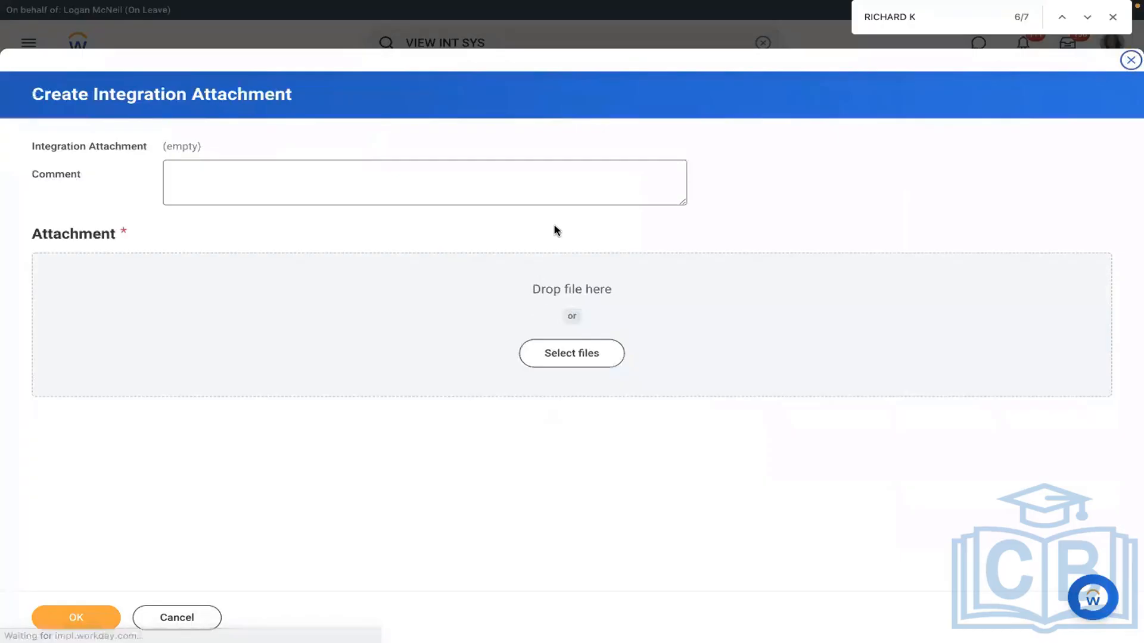
pyautogui.click(549, 353)
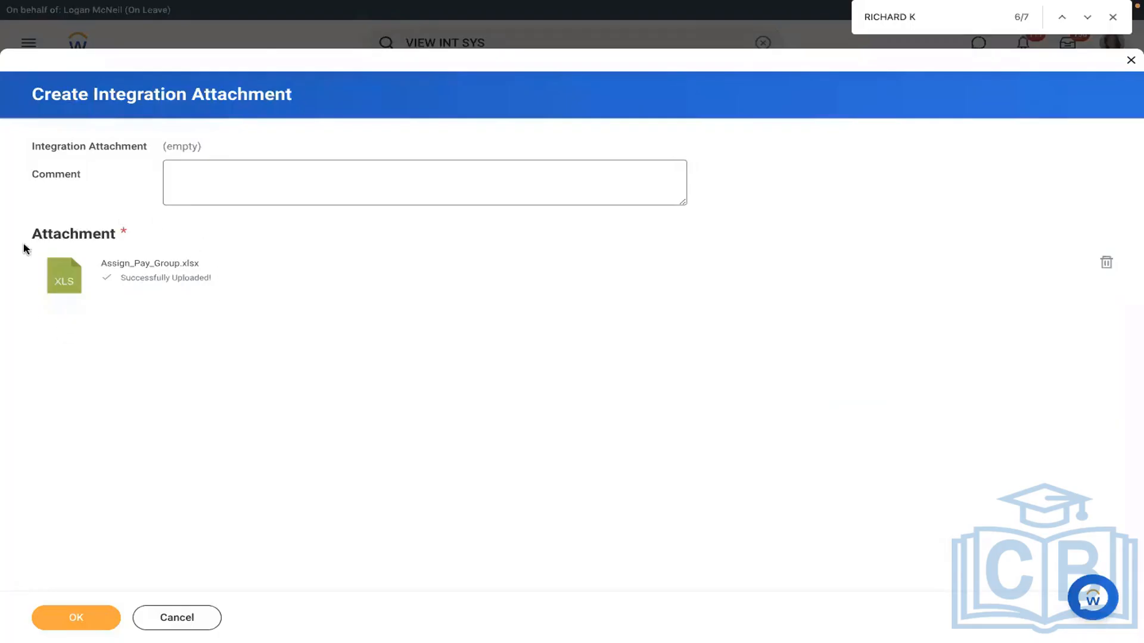
pyautogui.click(72, 614)
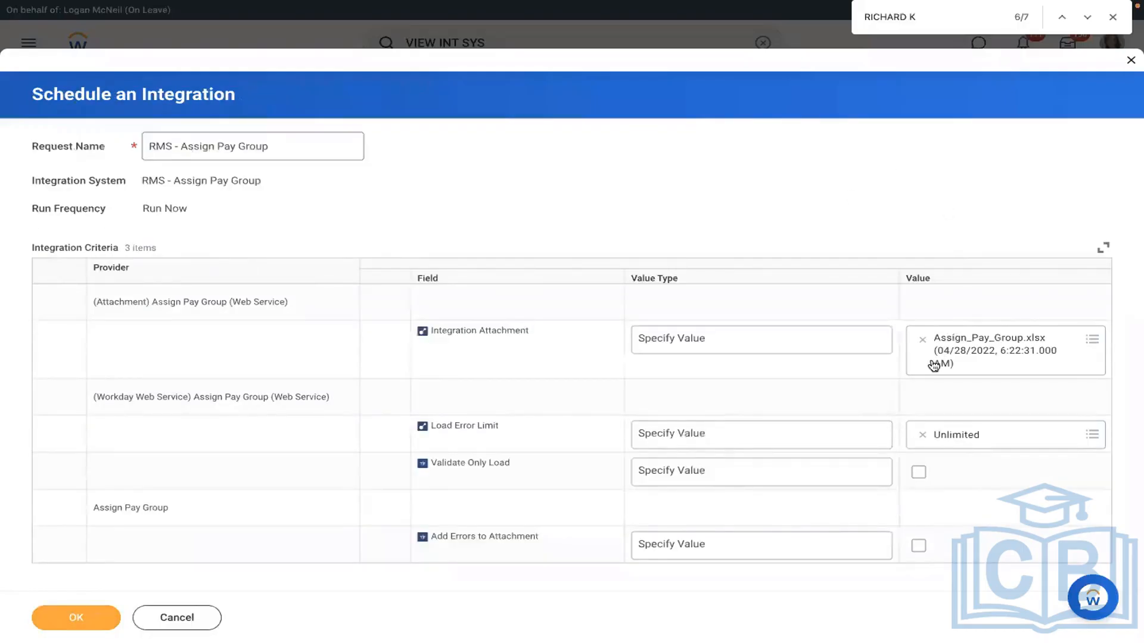
pyautogui.click(994, 335)
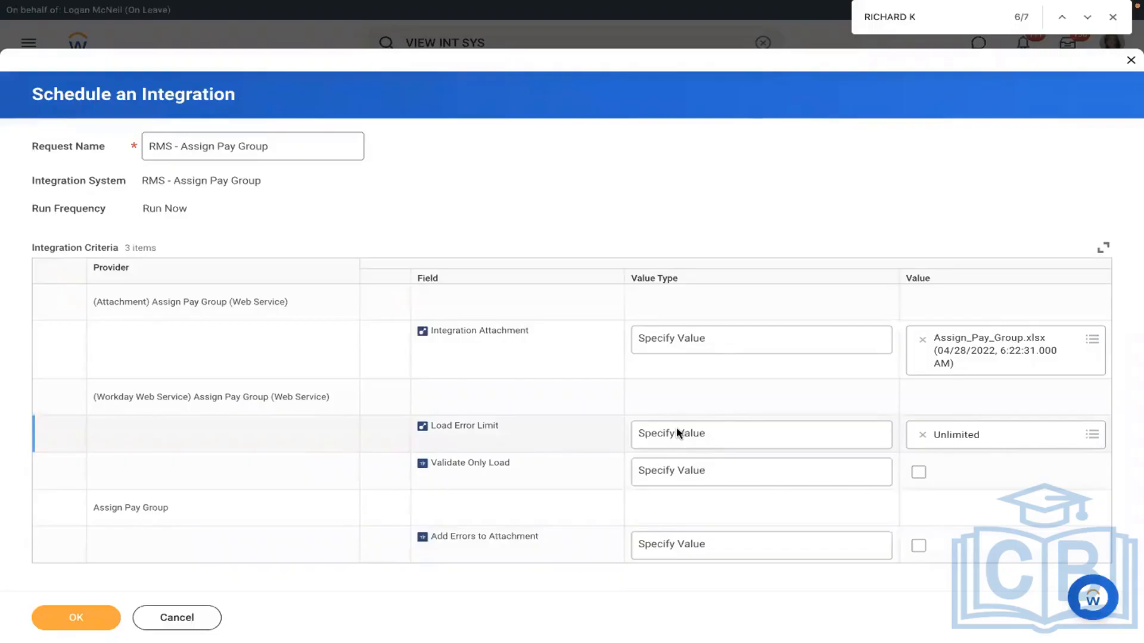
pyautogui.click(709, 439)
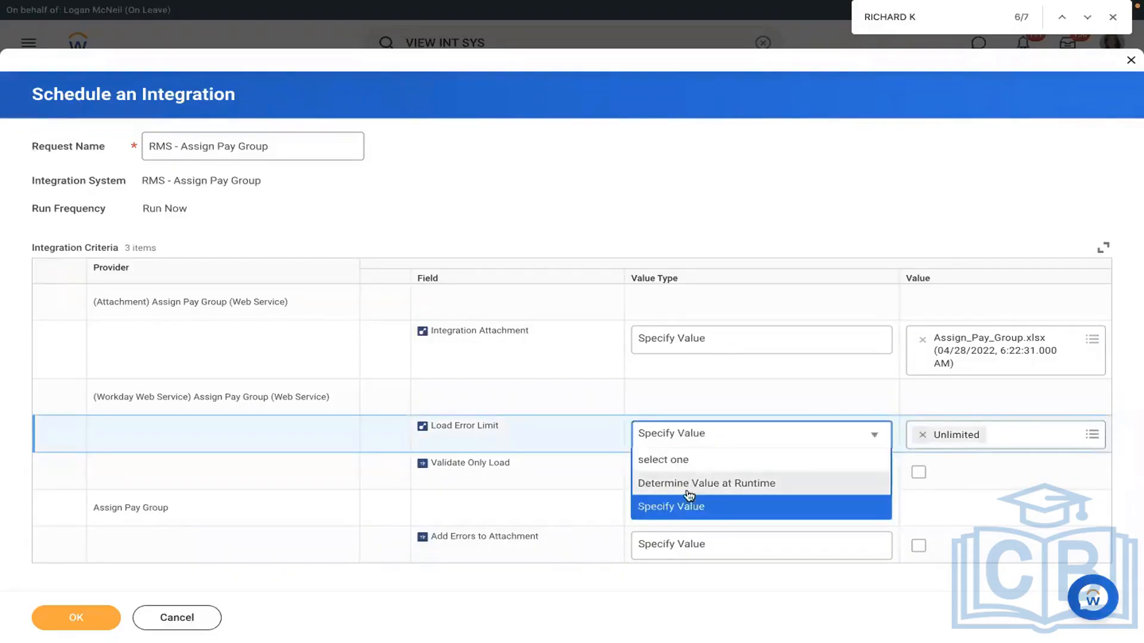
pyautogui.click(666, 507)
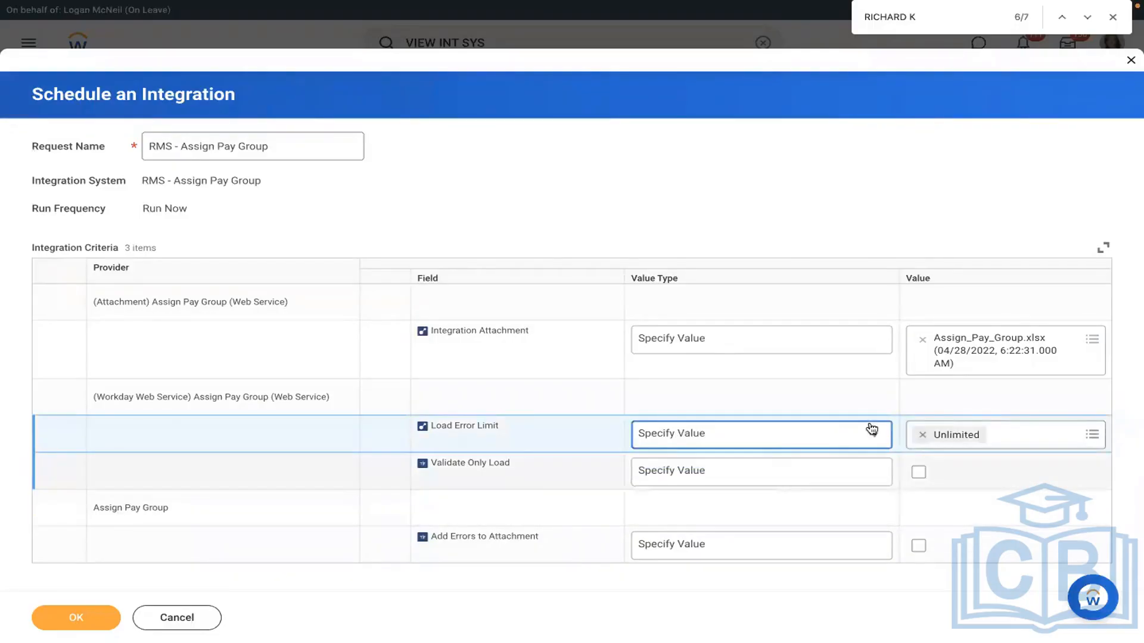
pyautogui.click(920, 435)
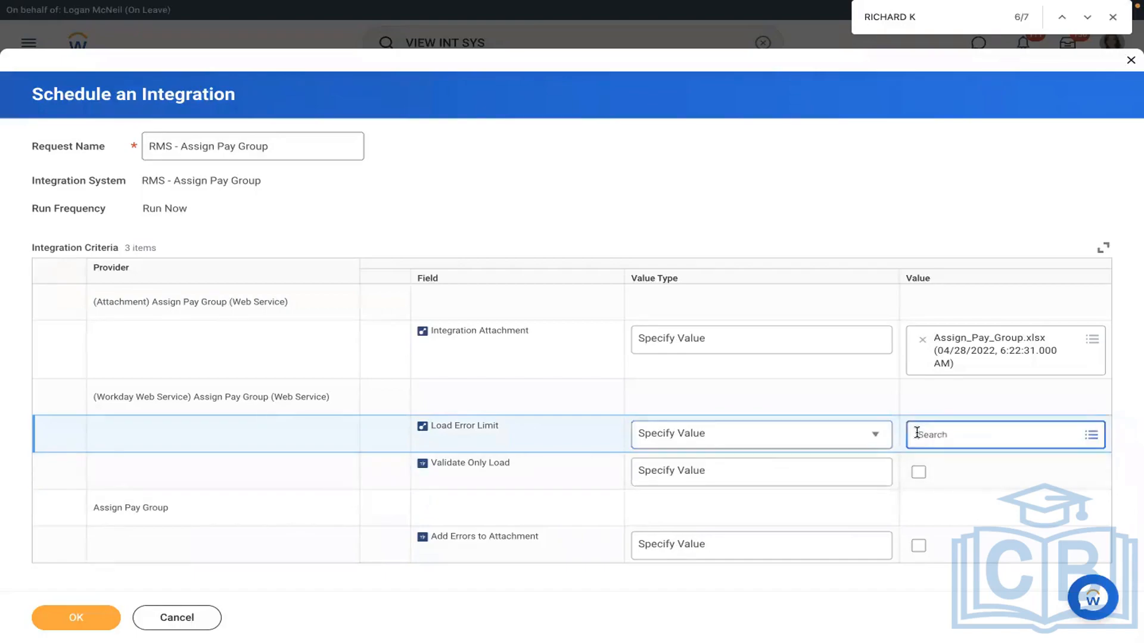
pyautogui.click(953, 433)
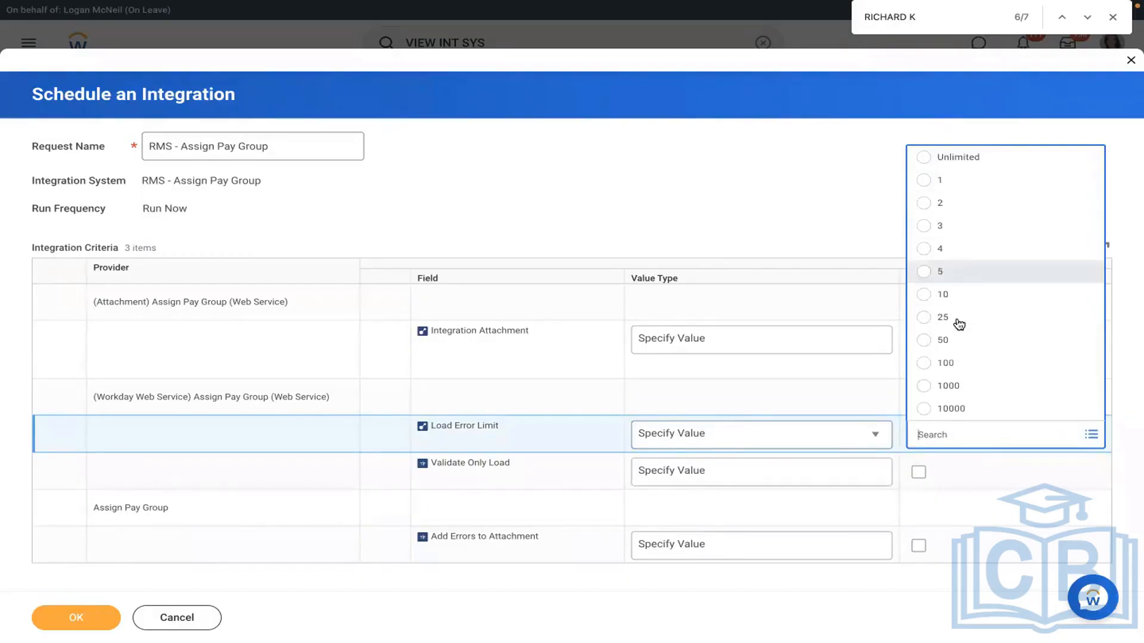
pyautogui.click(948, 291)
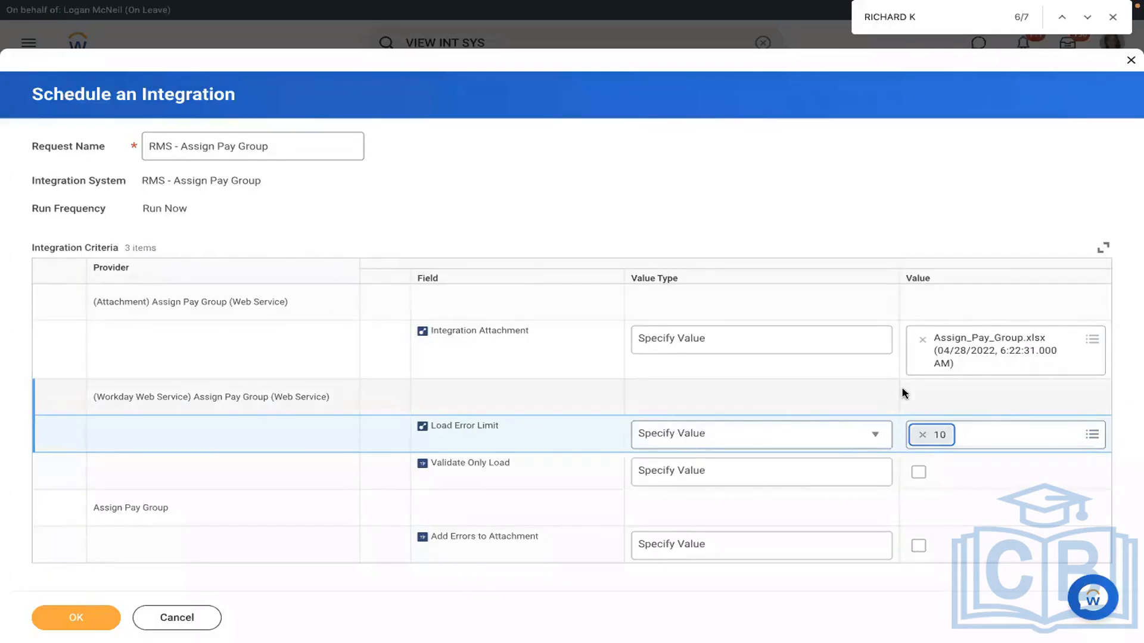
pyautogui.click(922, 435)
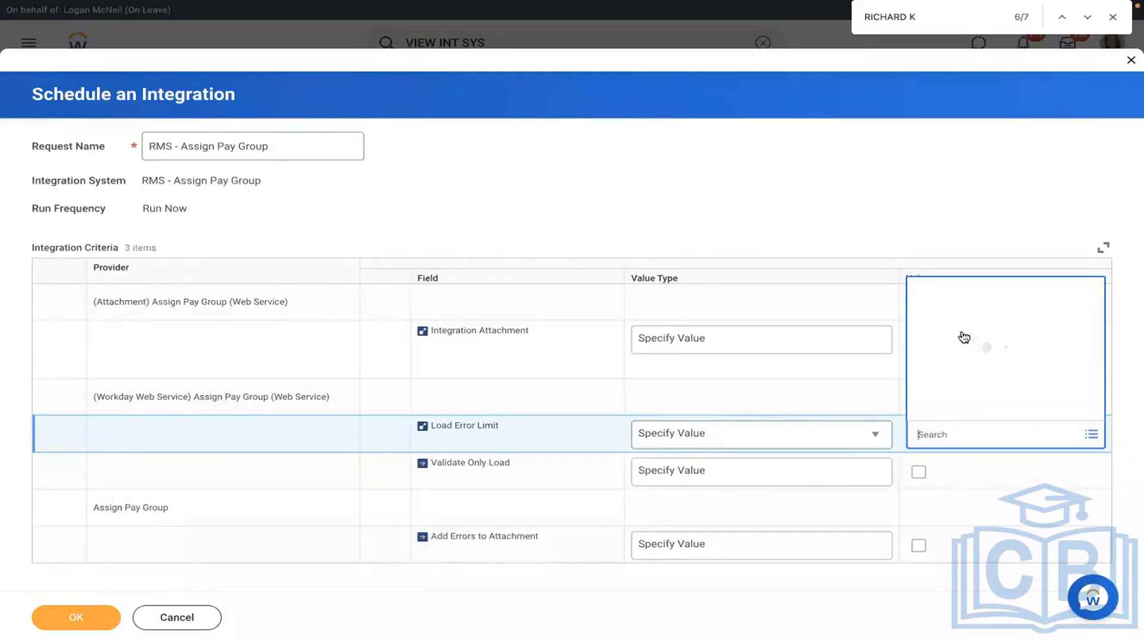
pyautogui.click(1020, 181)
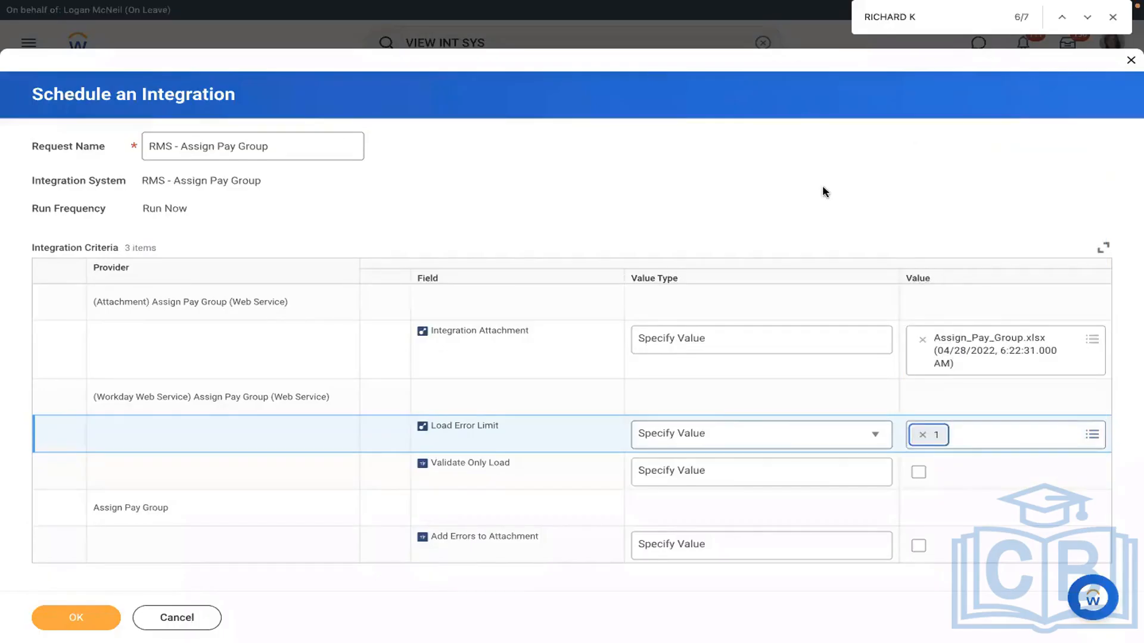
pyautogui.click(922, 435)
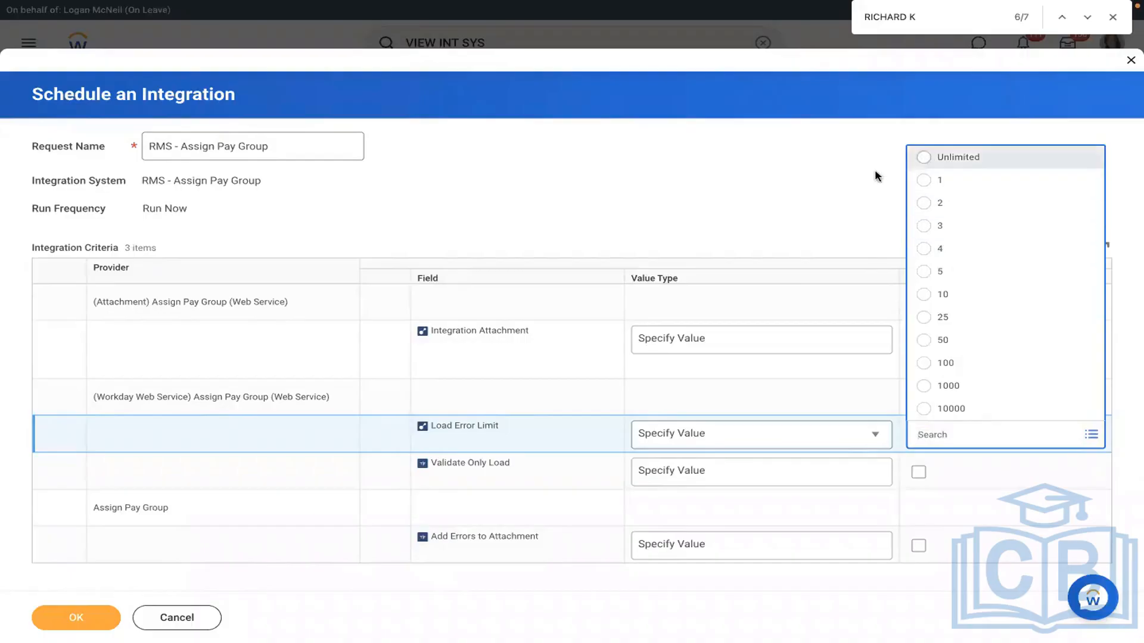
pyautogui.press('Return')
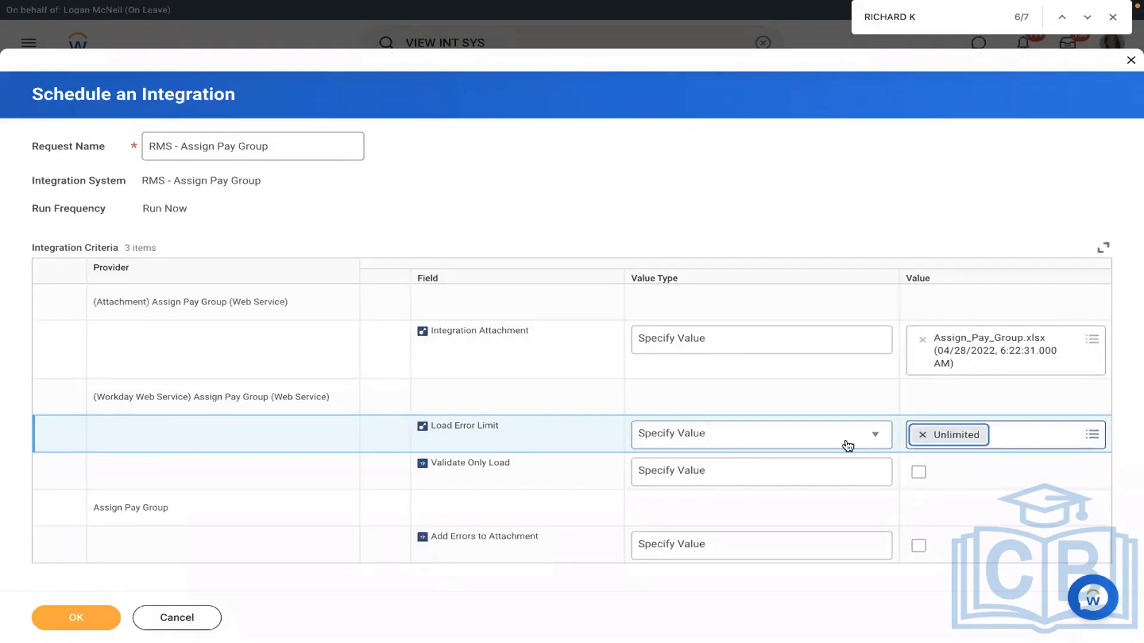
pyautogui.click(752, 473)
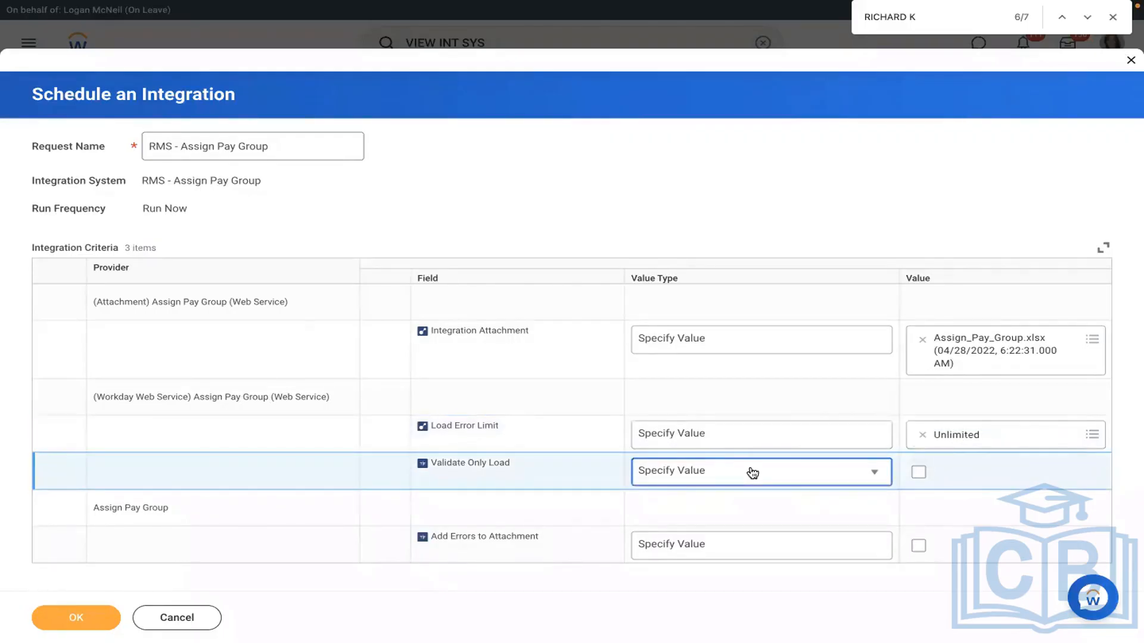
# Step: Launch the integration as Validate Only Load with Add Errors to Attachment enabled
pyautogui.click(753, 473)
pyautogui.click(921, 474)
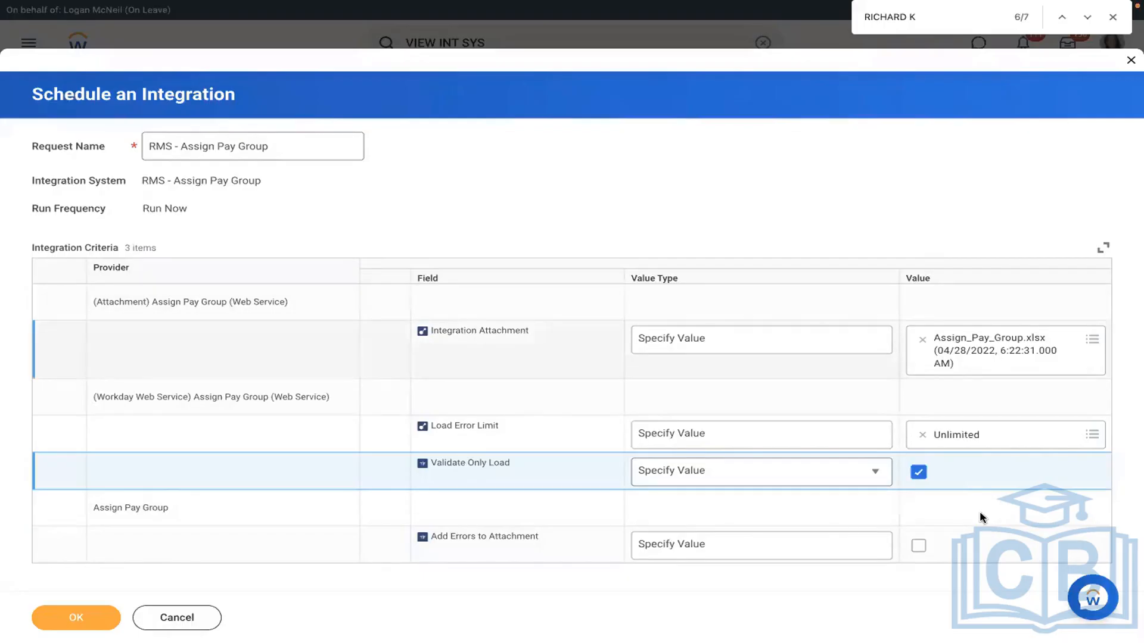
pyautogui.click(918, 547)
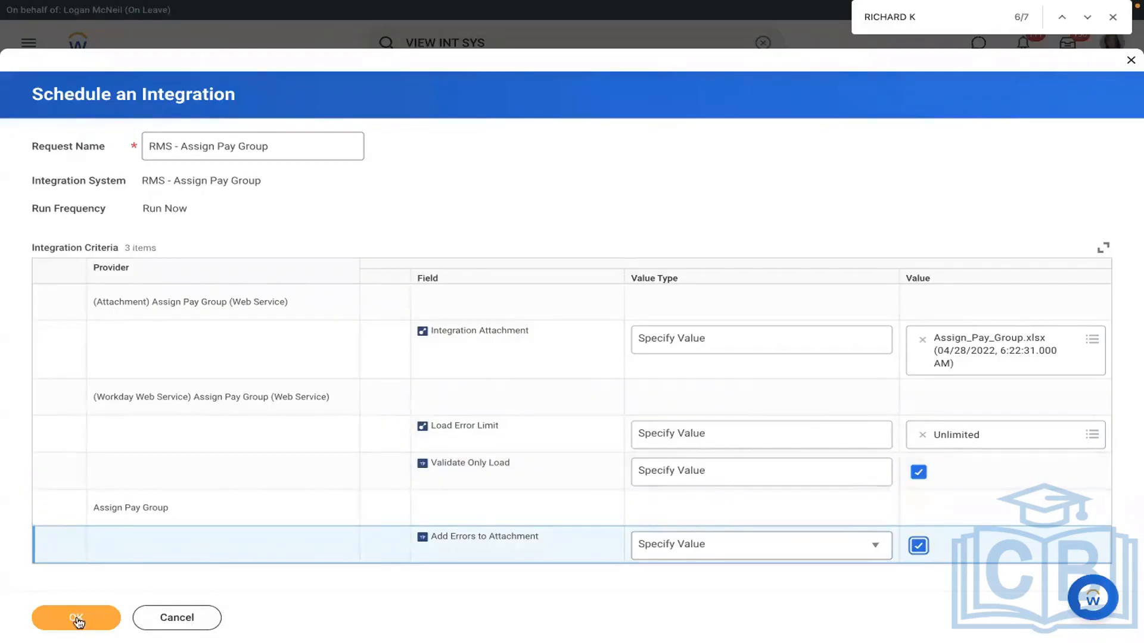
pyautogui.click(76, 618)
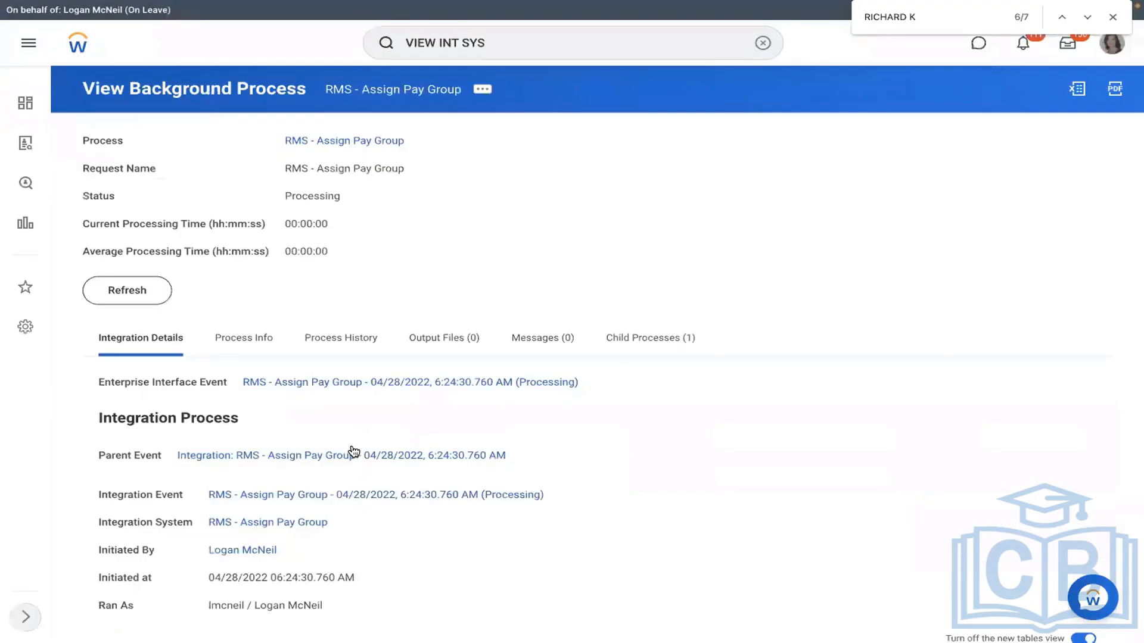
# Step: Refresh the background process until it shows Completed With Errors
pyautogui.click(134, 298)
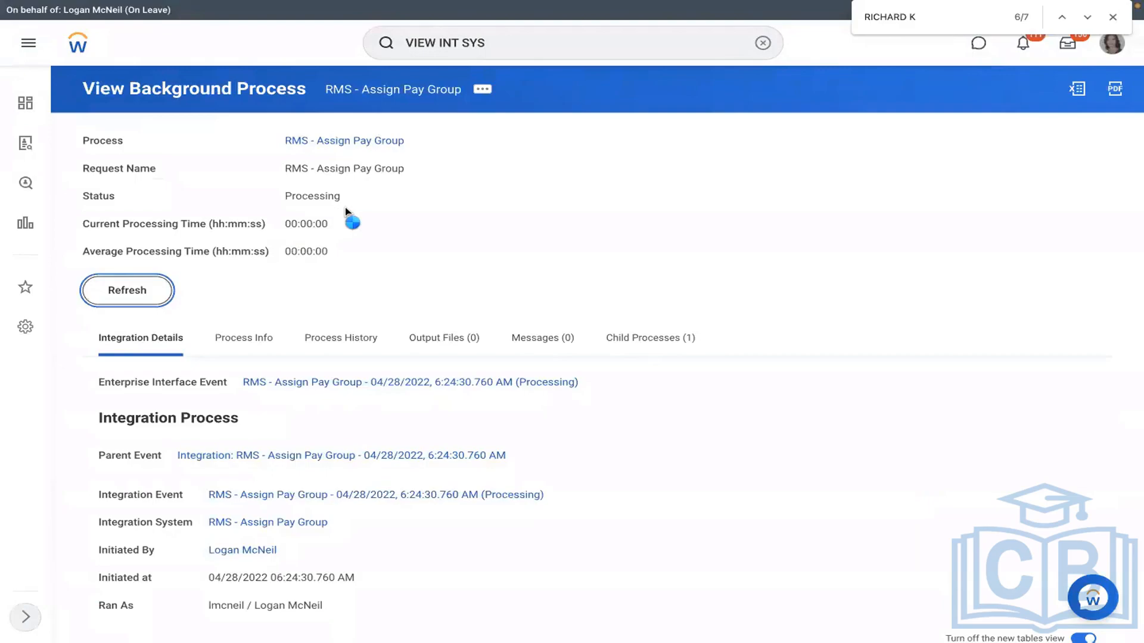
pyautogui.click(125, 291)
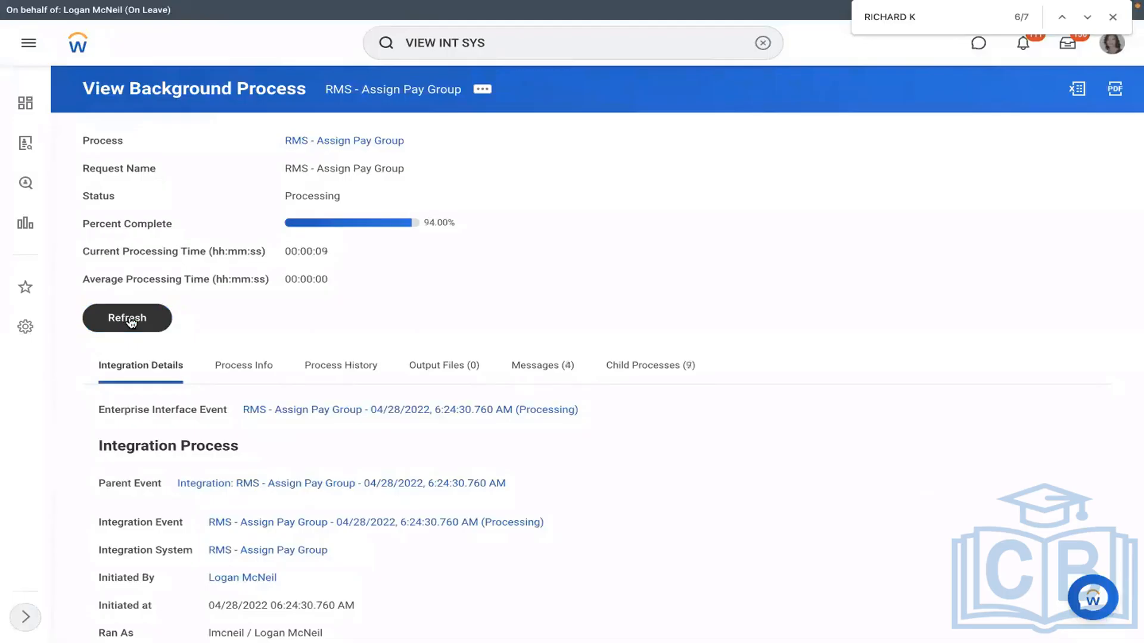
pyautogui.click(131, 321)
pyautogui.click(129, 322)
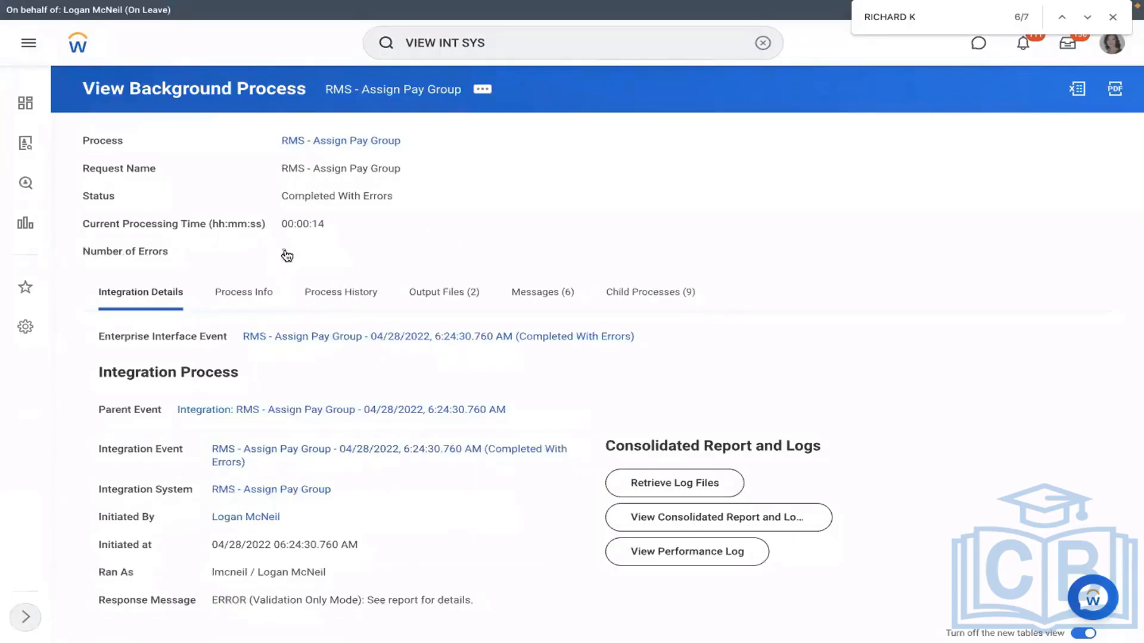
# Step: Open FailureReport.html from the run's output files to see the invalid Event Effective Date
pyautogui.click(286, 253)
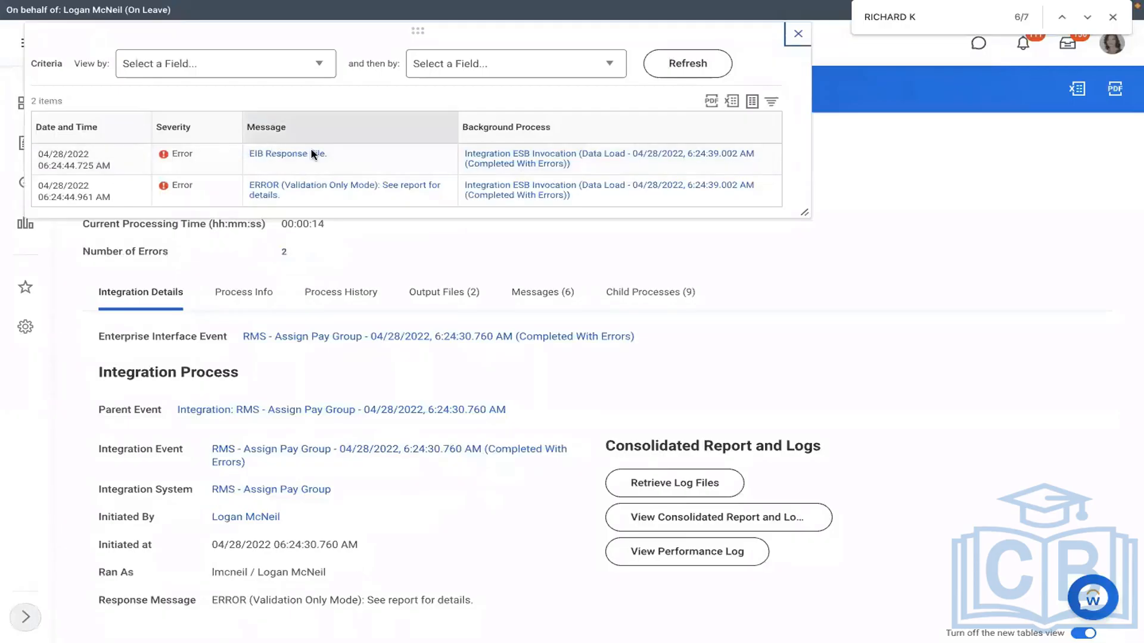
pyautogui.click(447, 293)
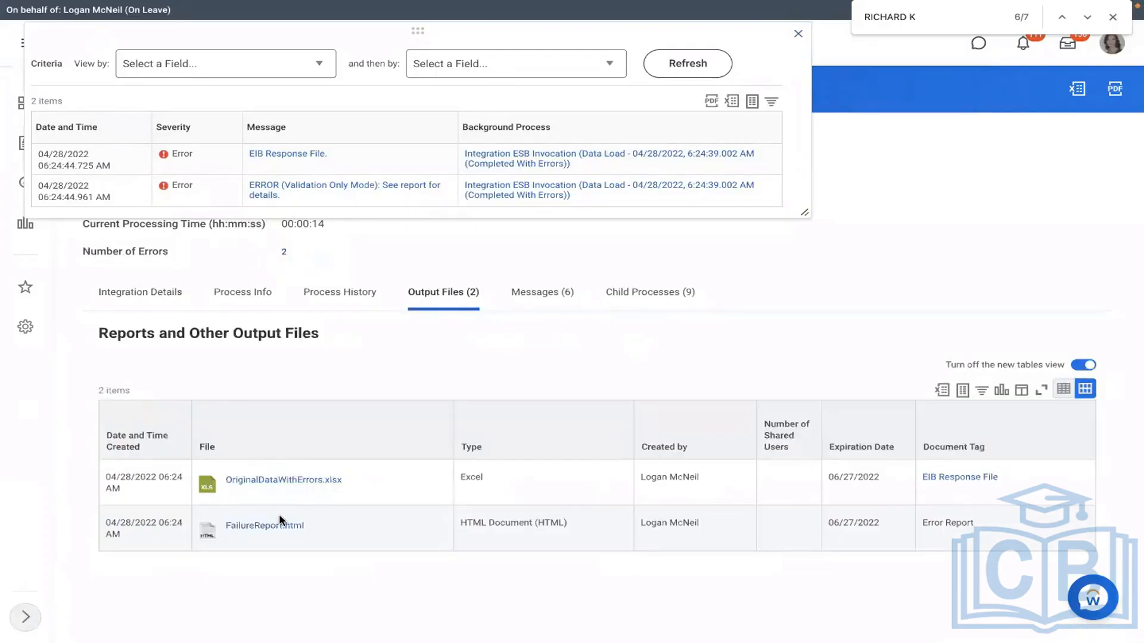
pyautogui.click(264, 526)
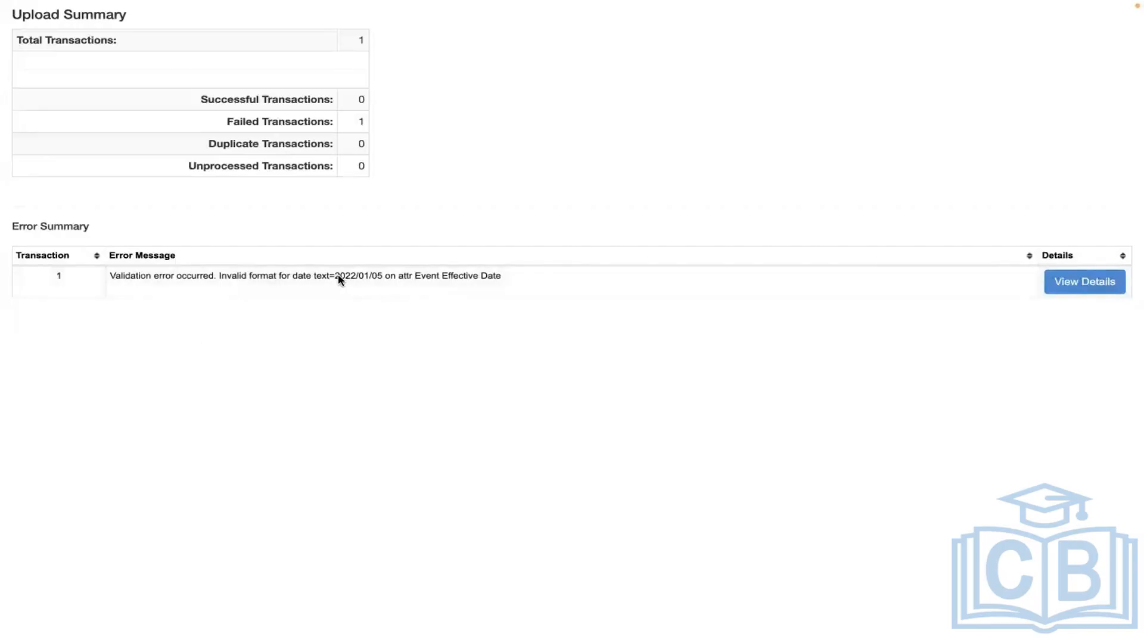
# Step: Highlight the invalid 2022/01/05 date format error, then return to the background process output files
pyautogui.moveTo(338, 276); pyautogui.dragTo(396, 280)
pyautogui.moveTo(242, 280); pyautogui.dragTo(393, 288)
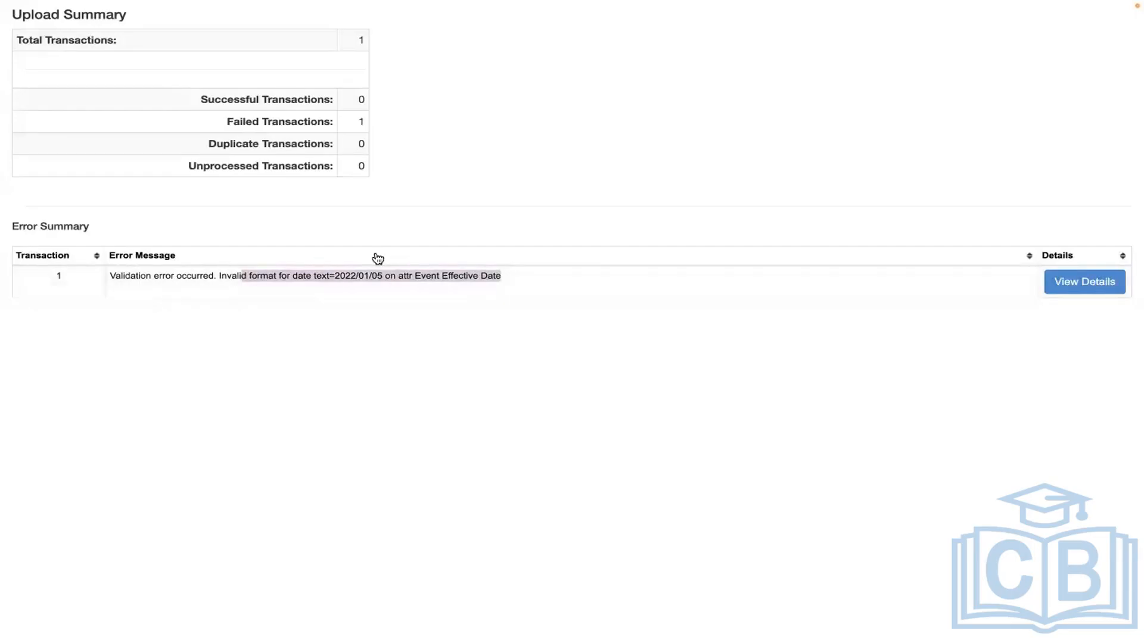
pyautogui.hotkey('ctrl', 'Left')
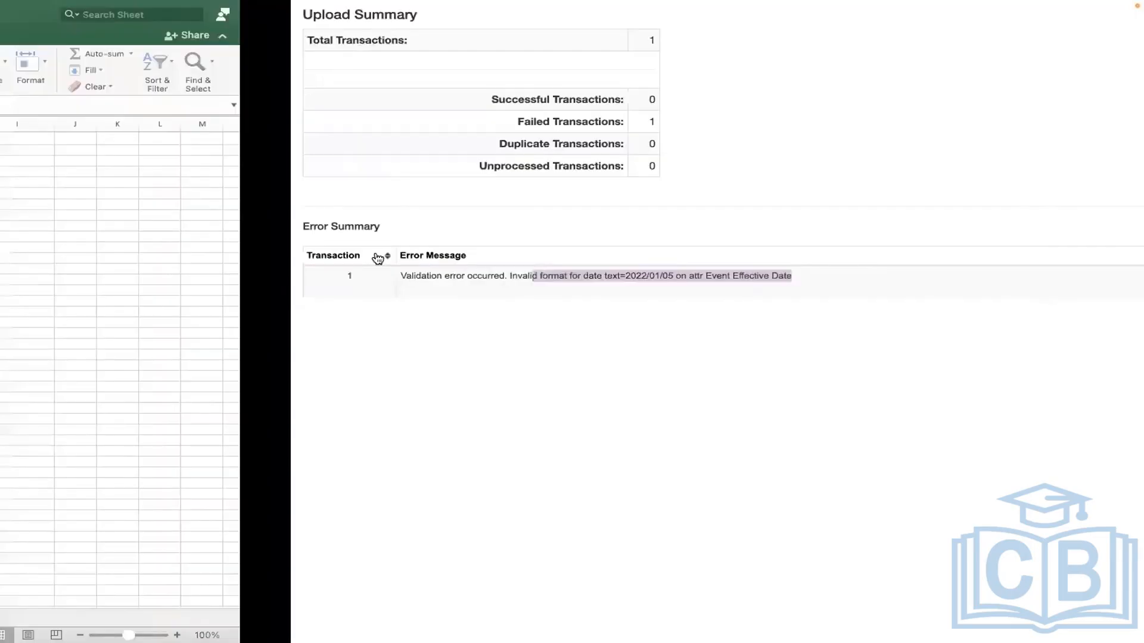
pyautogui.hotkey('ctrl', 'Right')
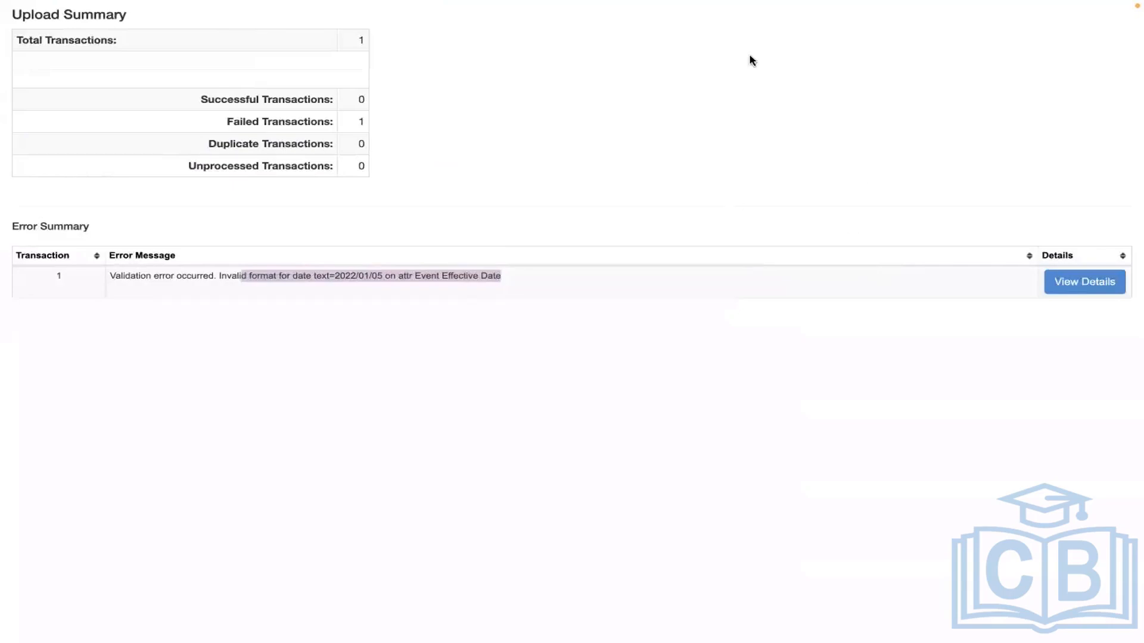
pyautogui.click(356, 44)
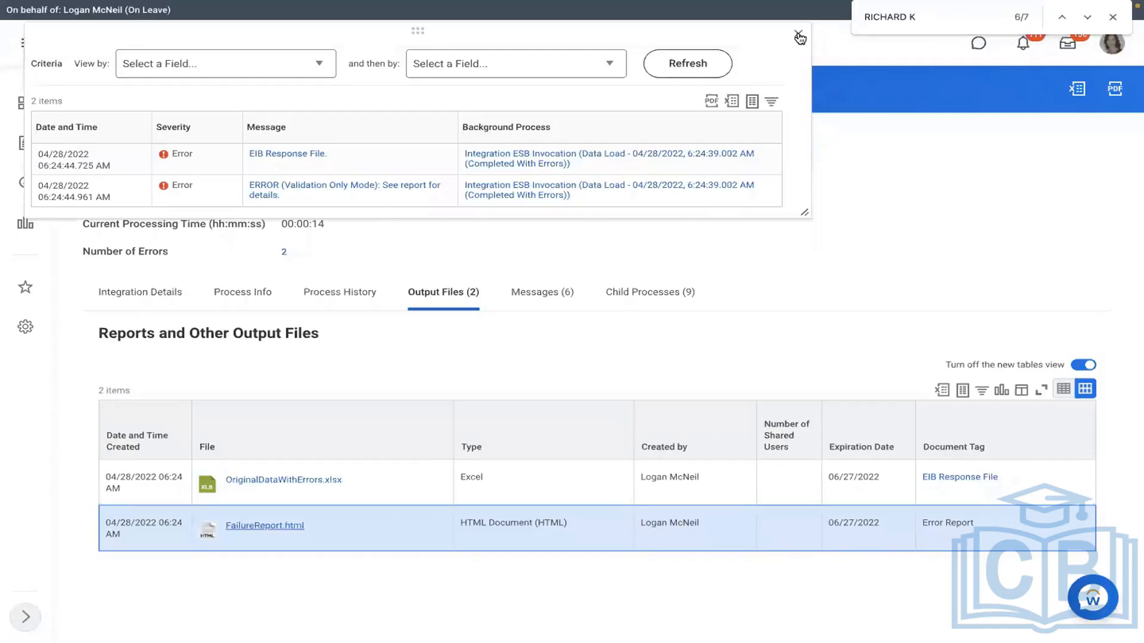
# Step: From the run's Integration Details, launch RMS - Assign Pay Group again with Run Now
pyautogui.click(798, 35)
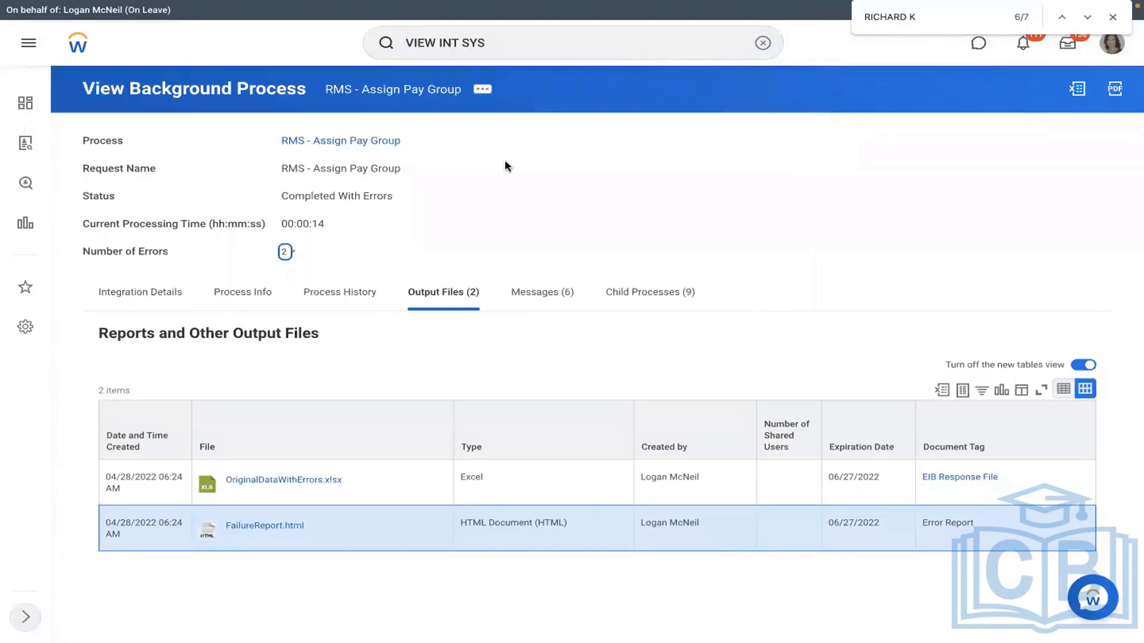
pyautogui.click(139, 290)
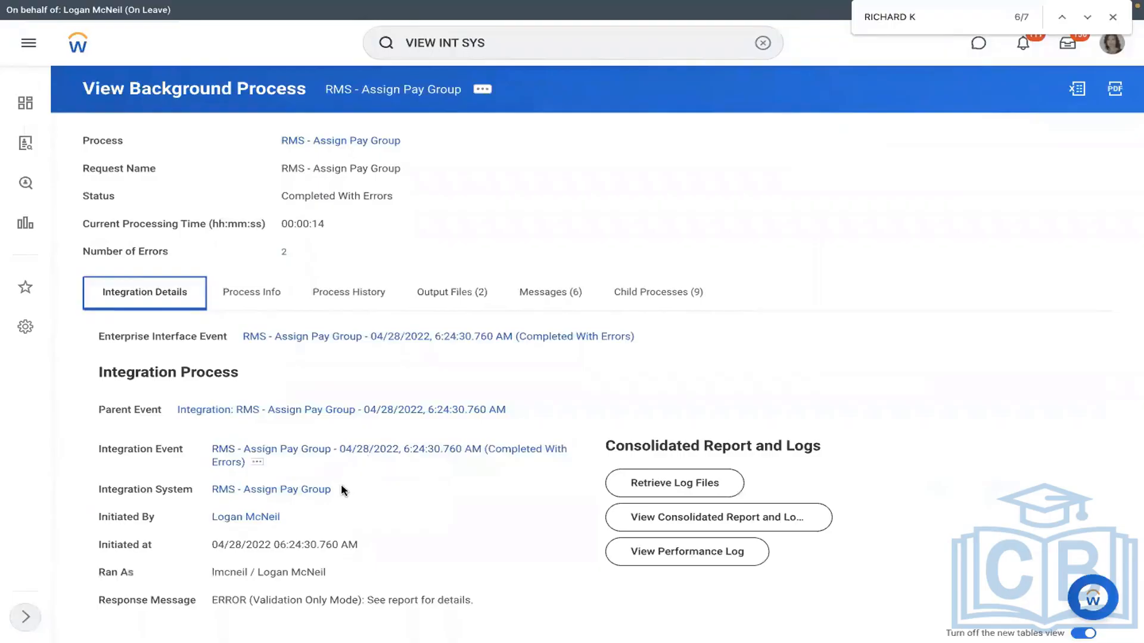
pyautogui.click(343, 490)
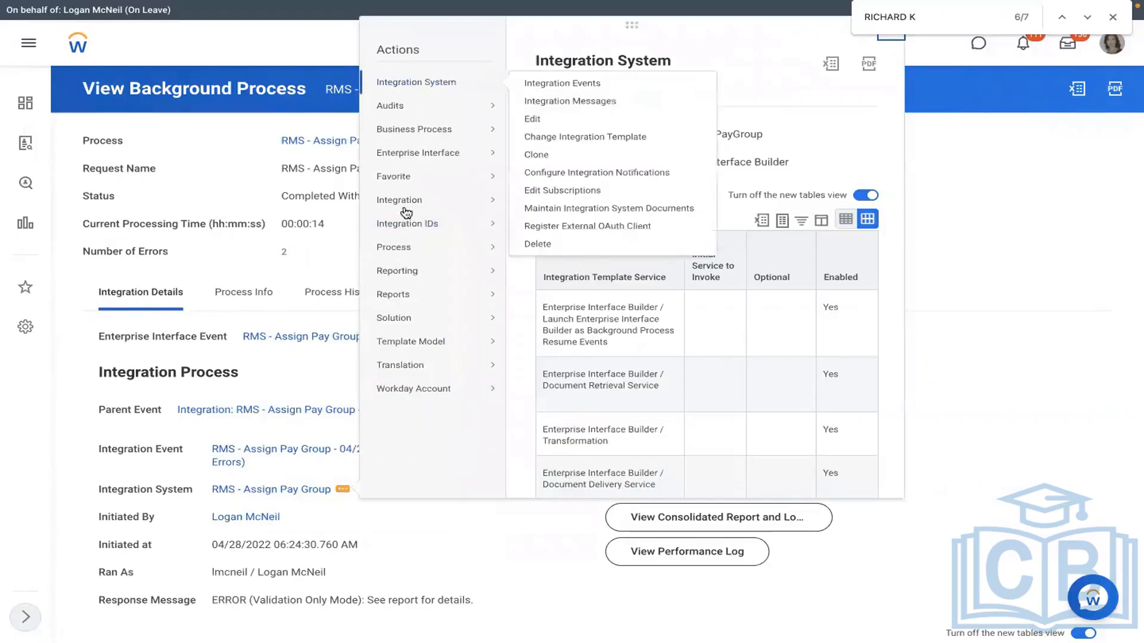
pyautogui.moveTo(405, 200)
pyautogui.click(536, 203)
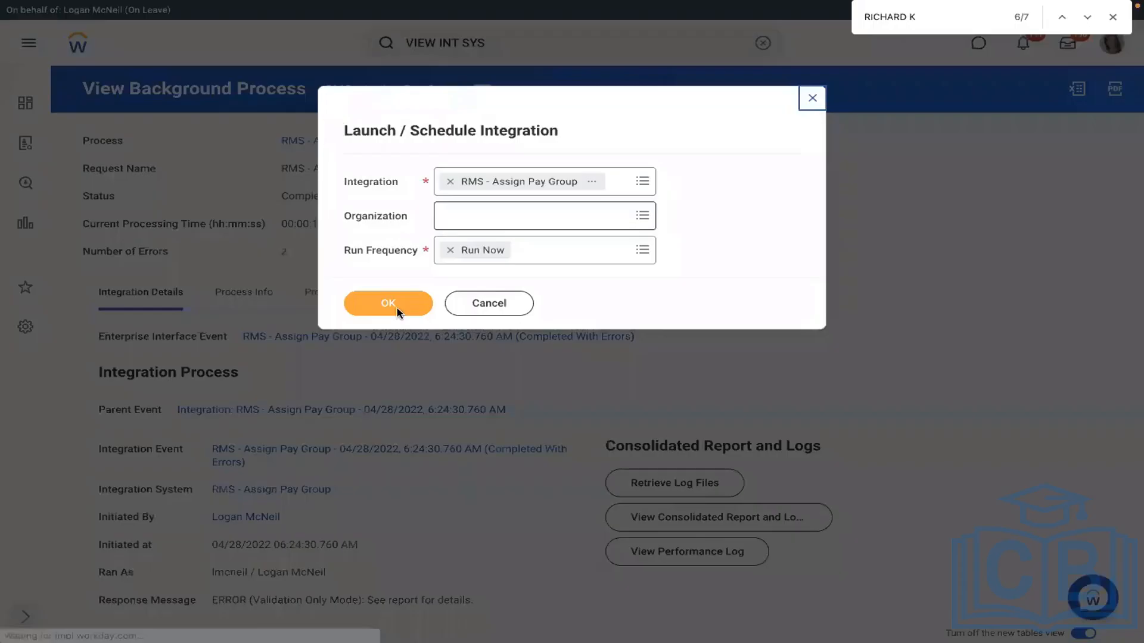
pyautogui.click(397, 311)
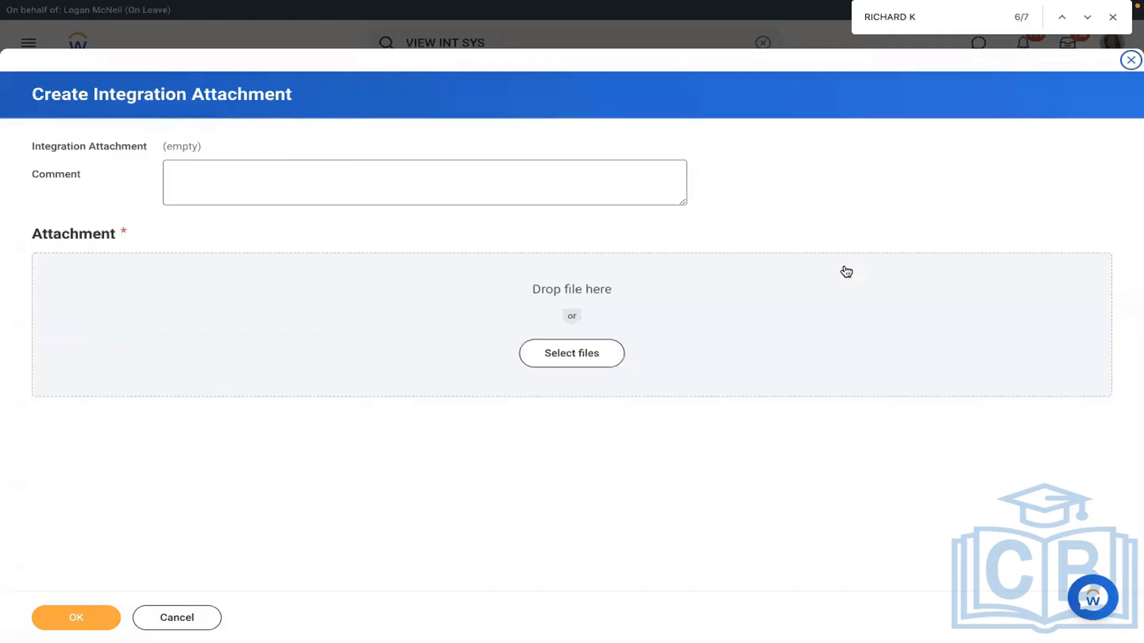
# Step: Attach Assign_Pay_Group.xlsx and submit the run as a Validate Only Load
pyautogui.moveTo(846, 272); pyautogui.dragTo(174, 355)
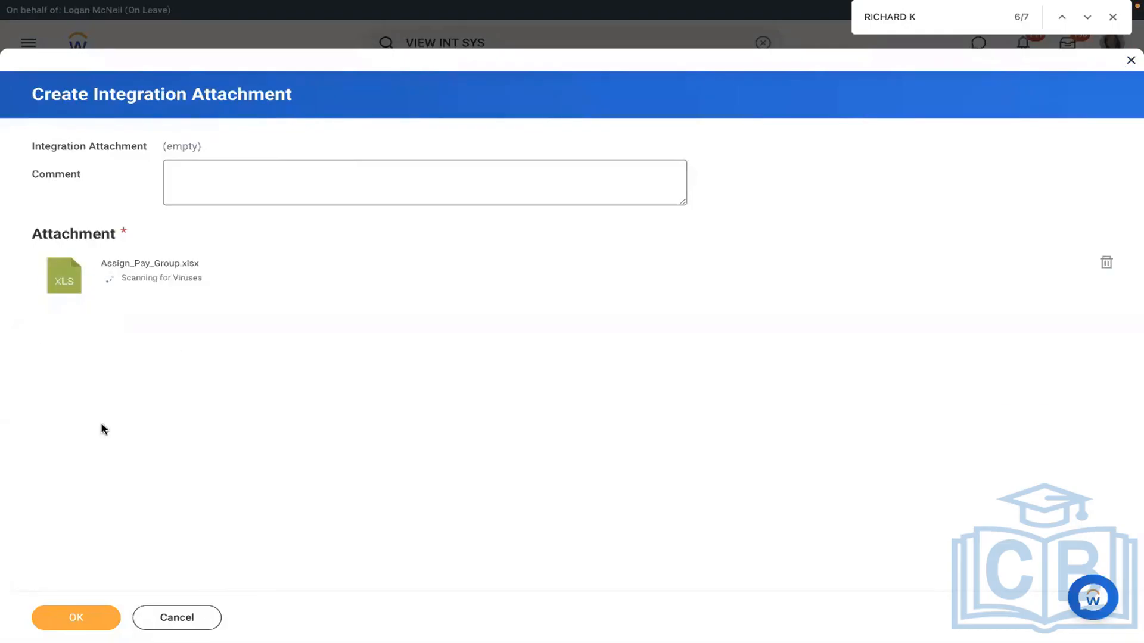
pyautogui.click(66, 620)
pyautogui.click(918, 473)
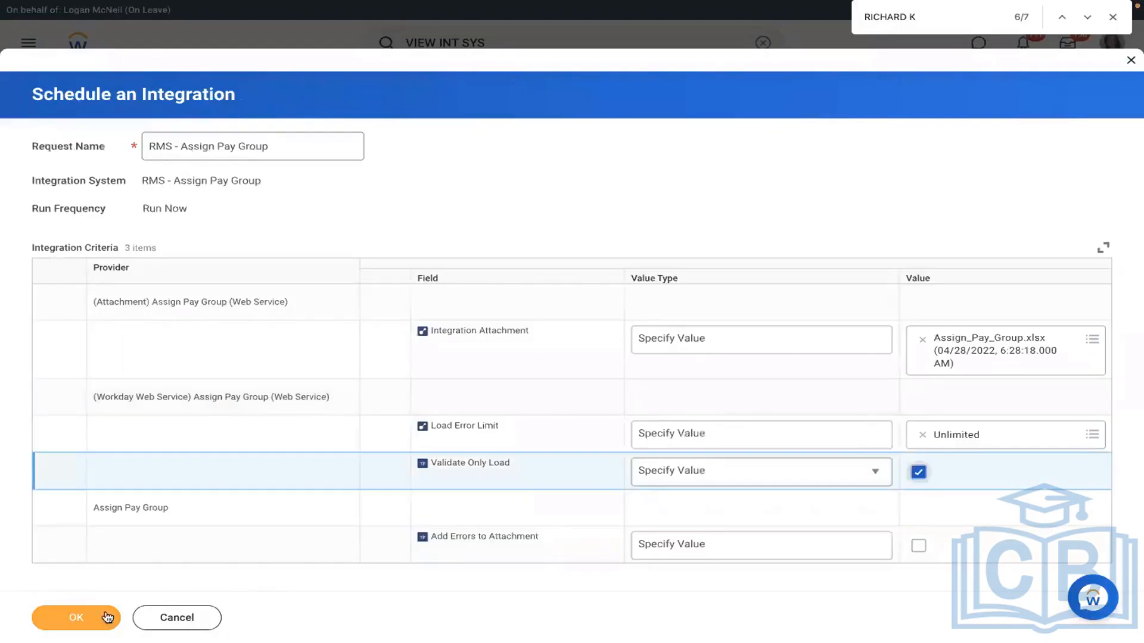
pyautogui.click(77, 618)
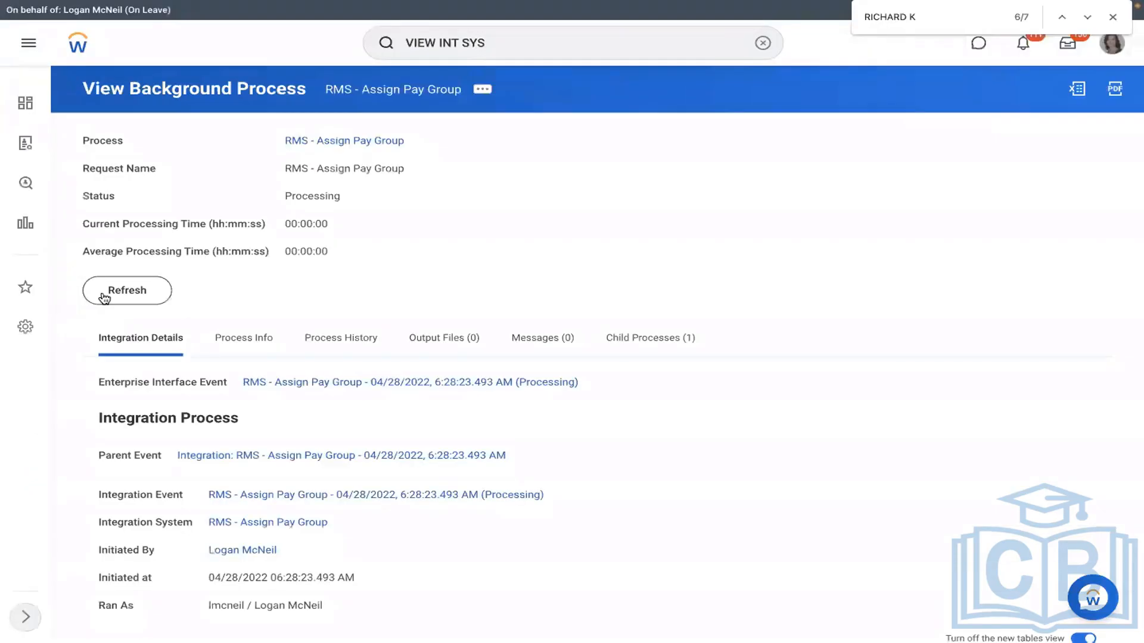
# Step: Refresh the second run until it shows Completed With Errors
pyautogui.click(104, 296)
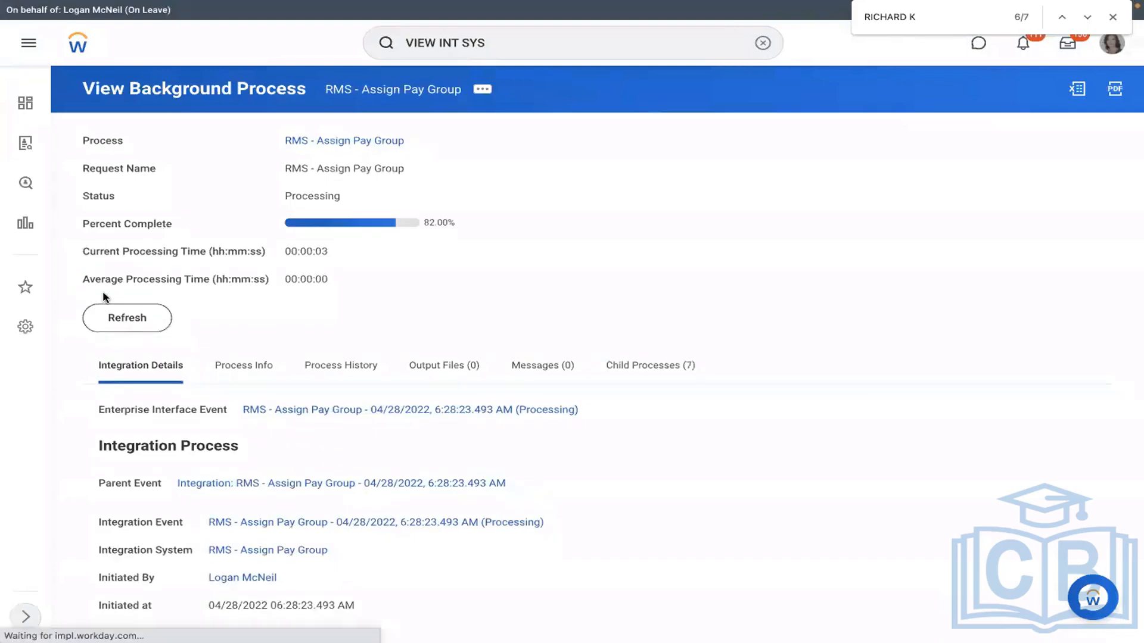
pyautogui.click(128, 320)
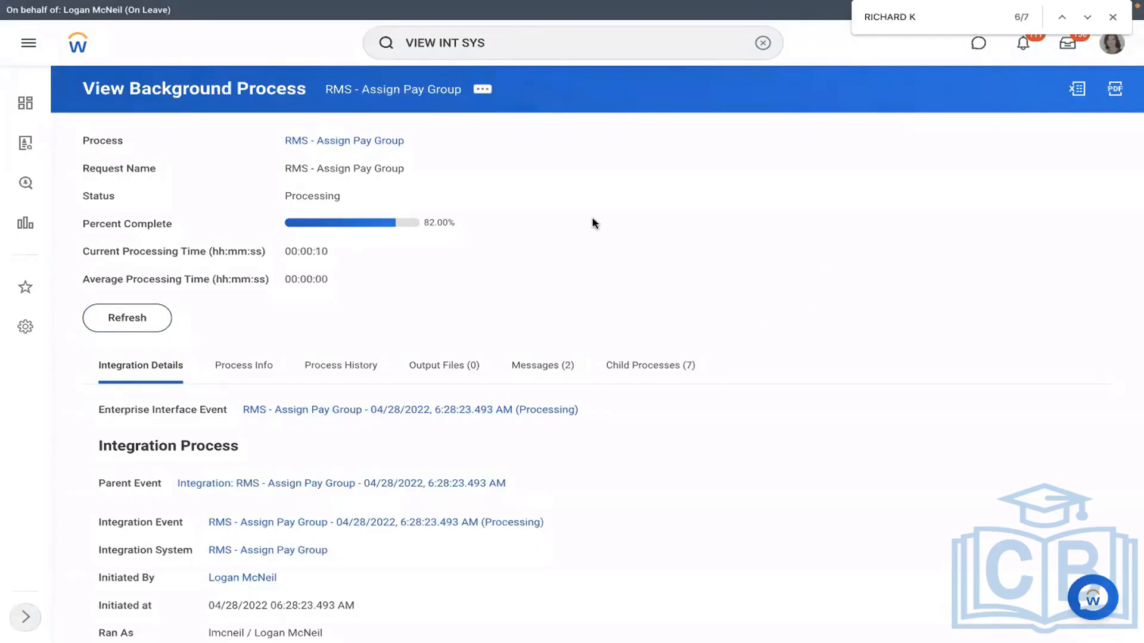
pyautogui.click(141, 316)
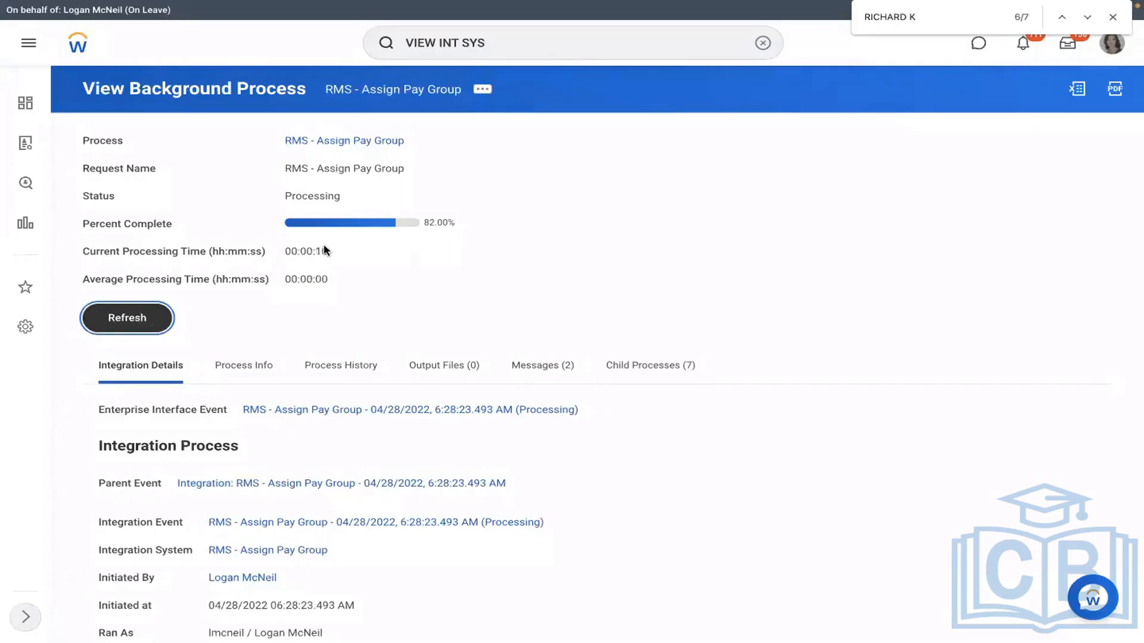
# Step: Open the new FailureReport.html showing invalid Event Effective Date 20222-01-15
pyautogui.click(283, 252)
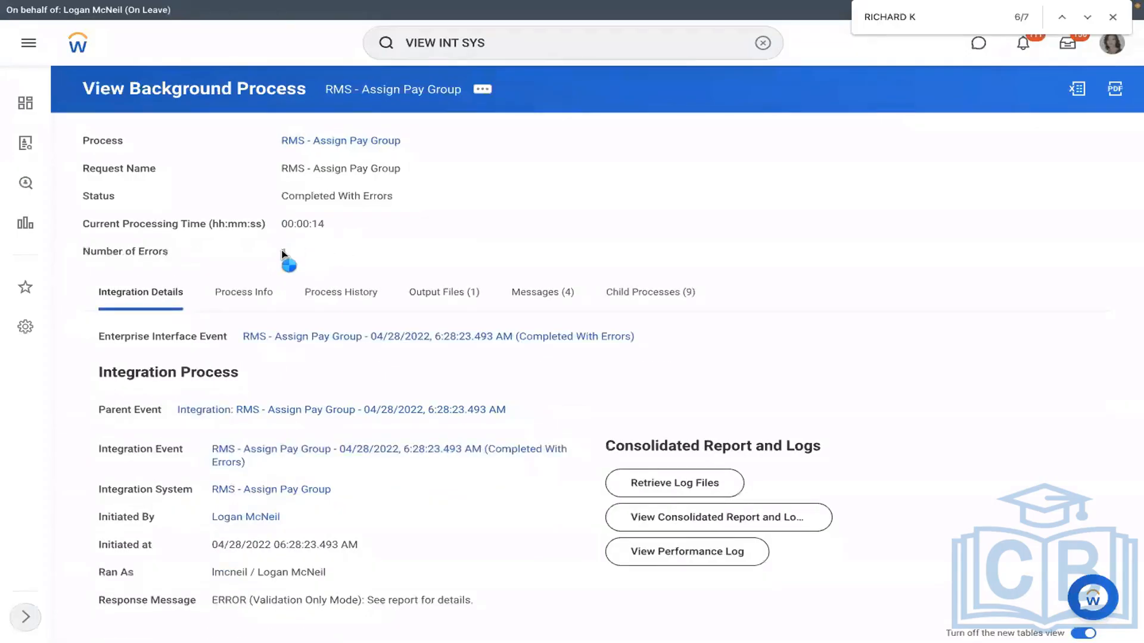
pyautogui.click(461, 293)
pyautogui.click(275, 480)
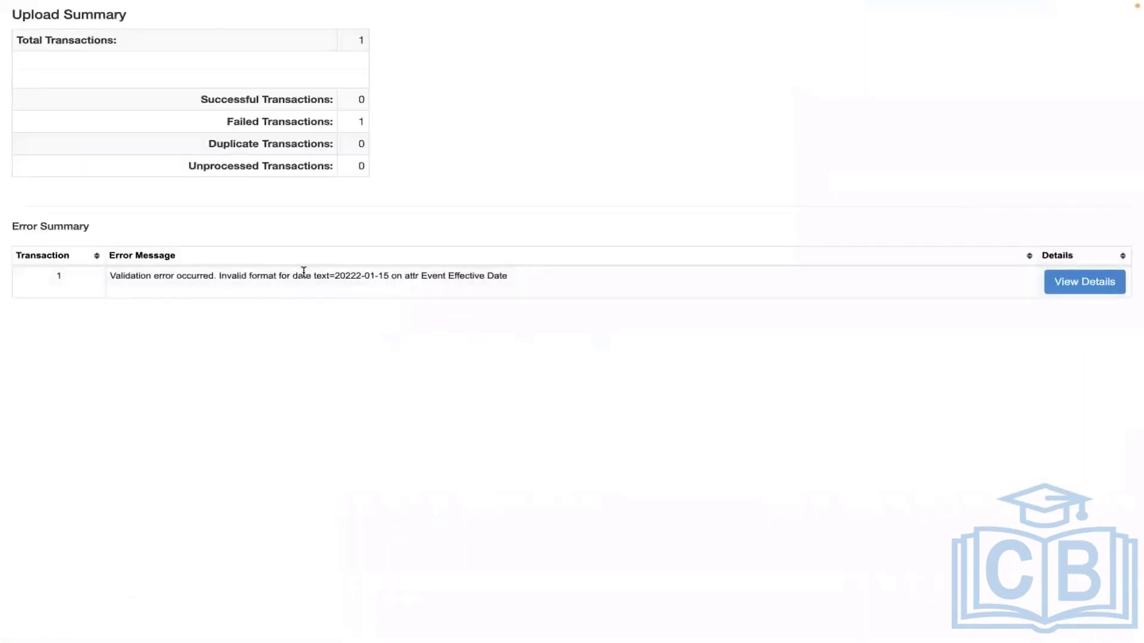
# Step: Highlight the error stating Event Effective Date 20222-01-15 has an invalid format
pyautogui.moveTo(305, 275); pyautogui.dragTo(519, 275)
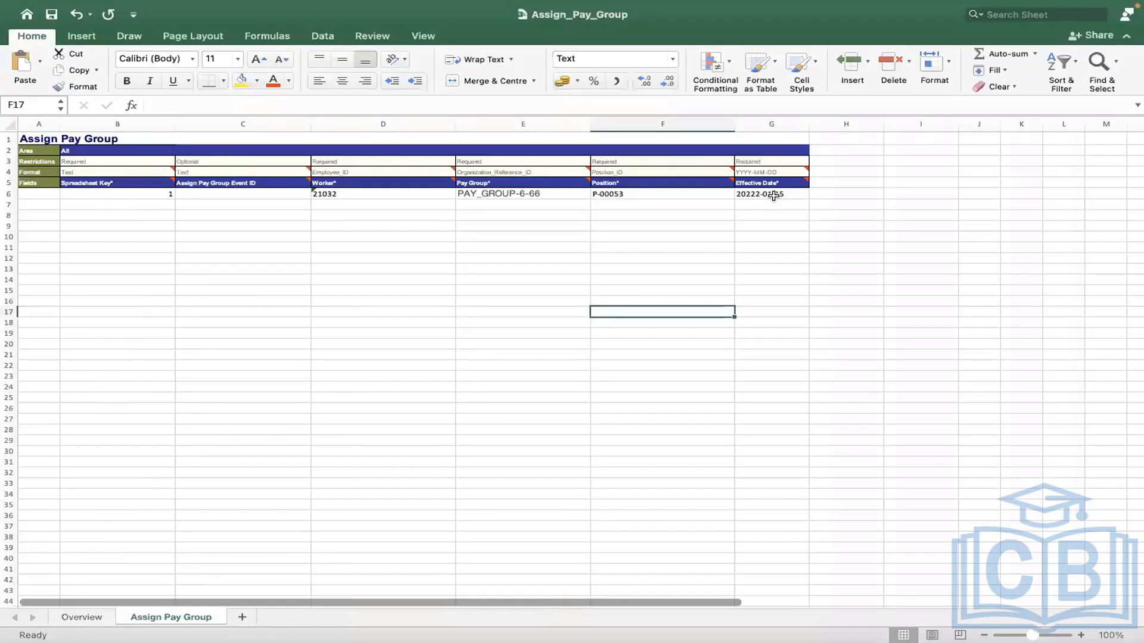
# Step: Inspect the effective date value and number format of cell G6 without changing it
pyautogui.click(773, 196)
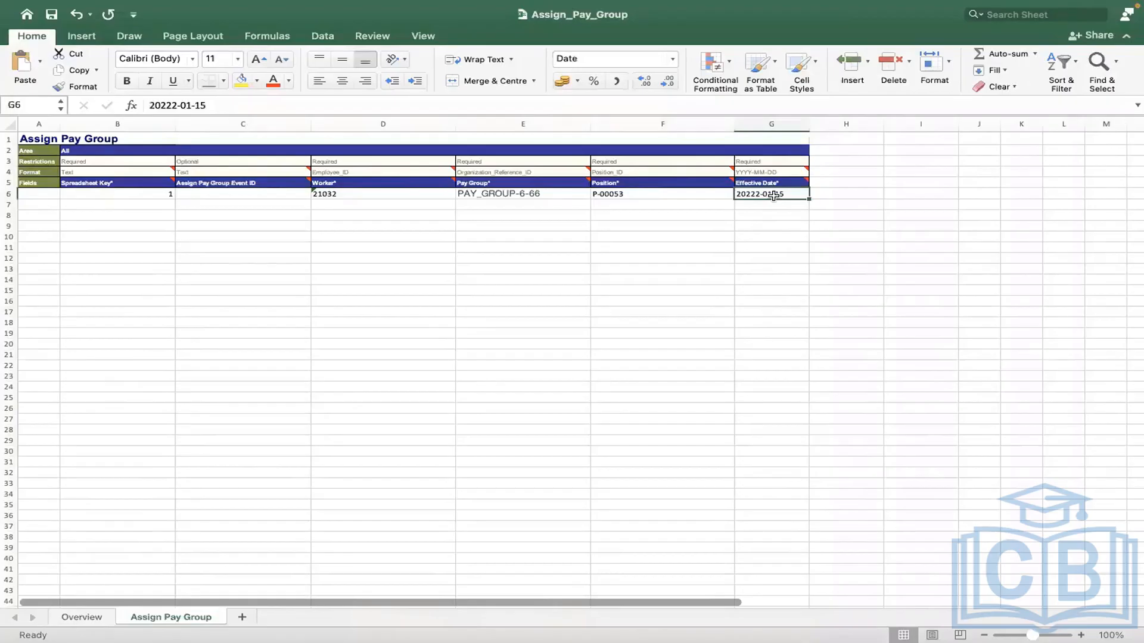
pyautogui.click(146, 103)
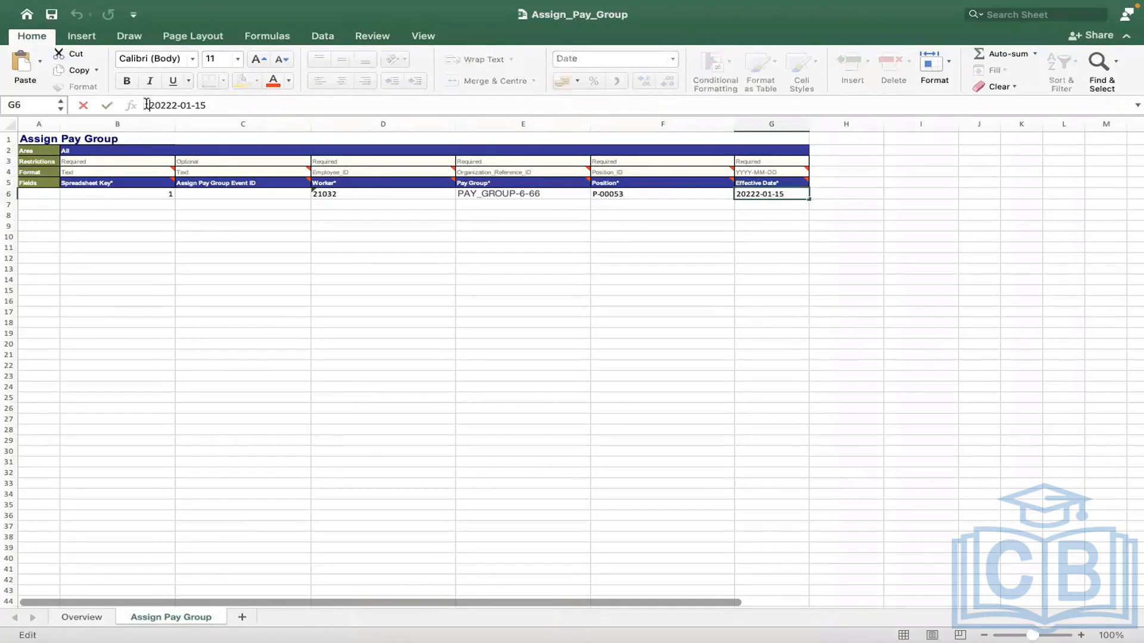
pyautogui.click(228, 218)
pyautogui.click(517, 215)
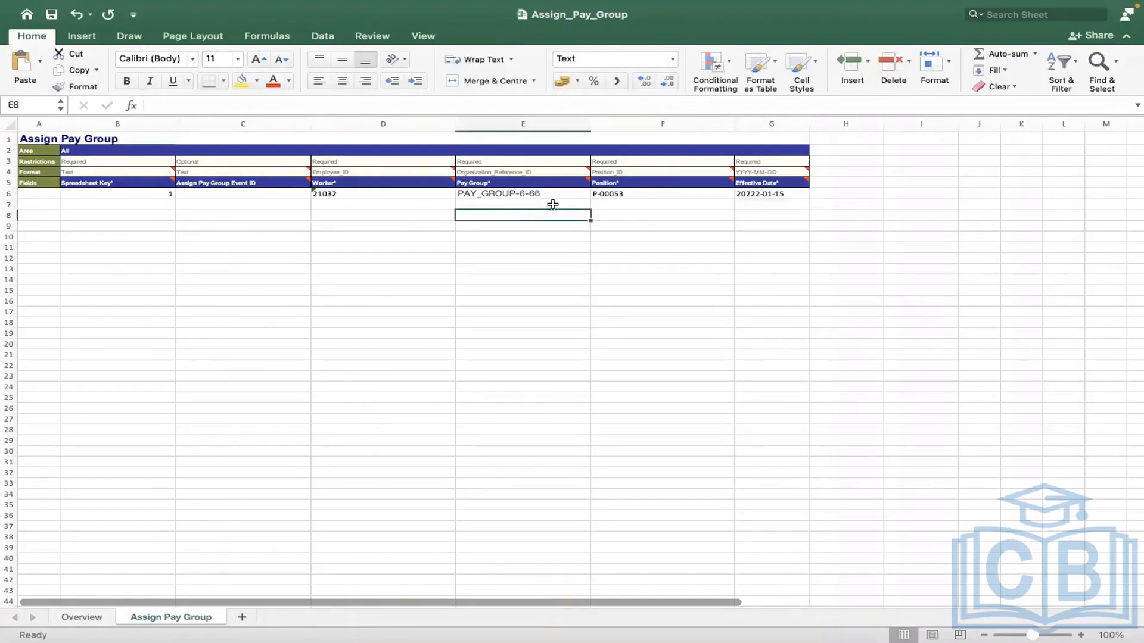
pyautogui.click(745, 196)
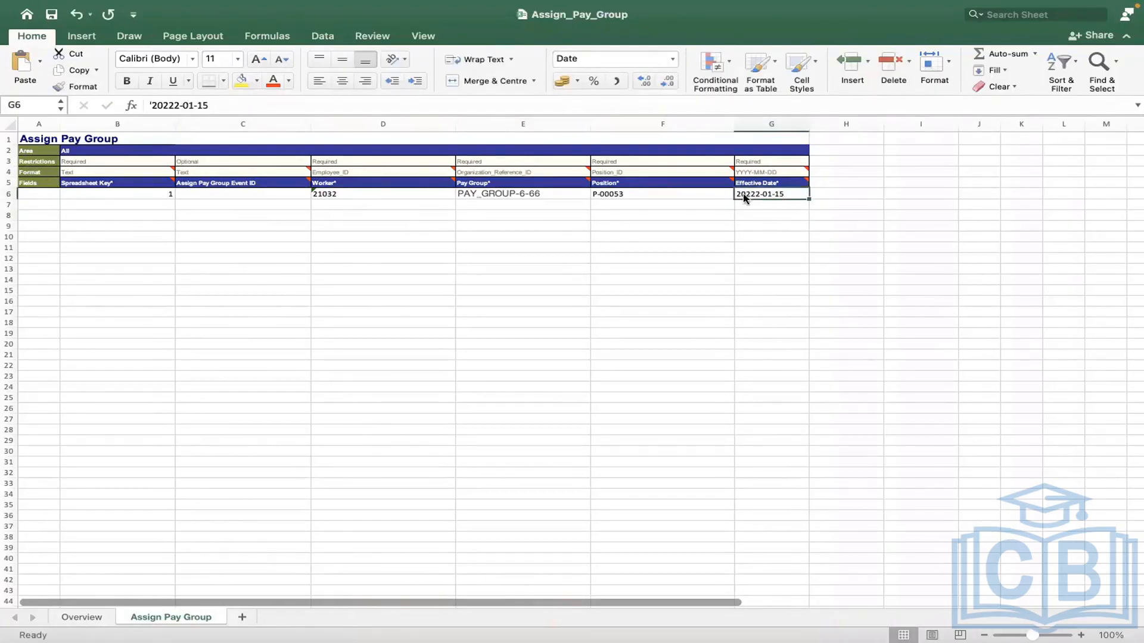
pyautogui.rightClick(743, 198)
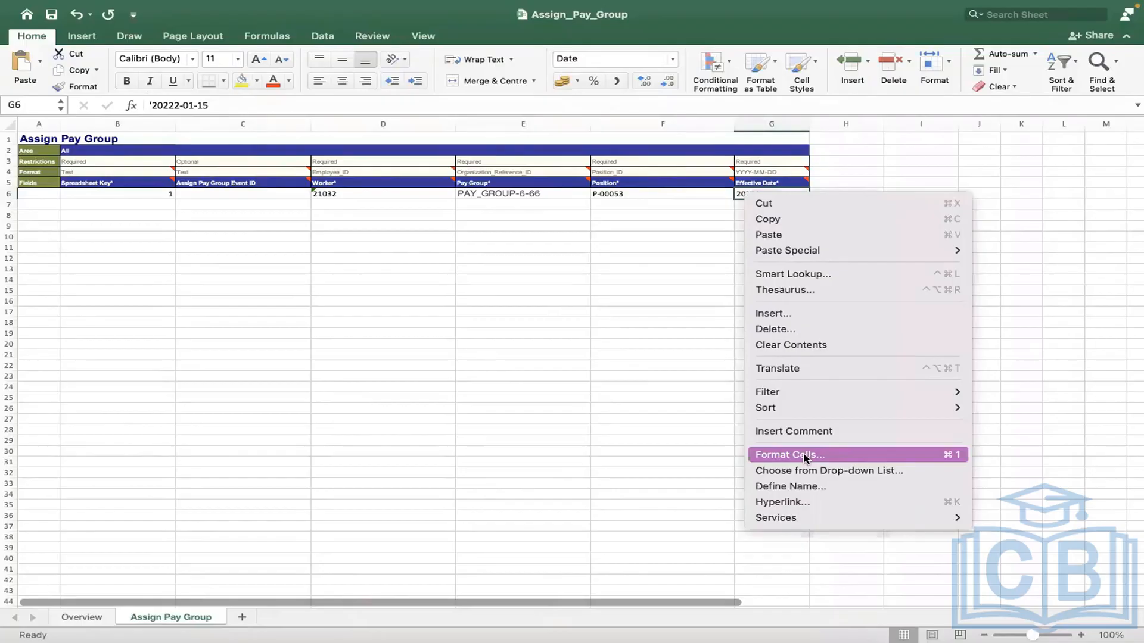
pyautogui.click(803, 458)
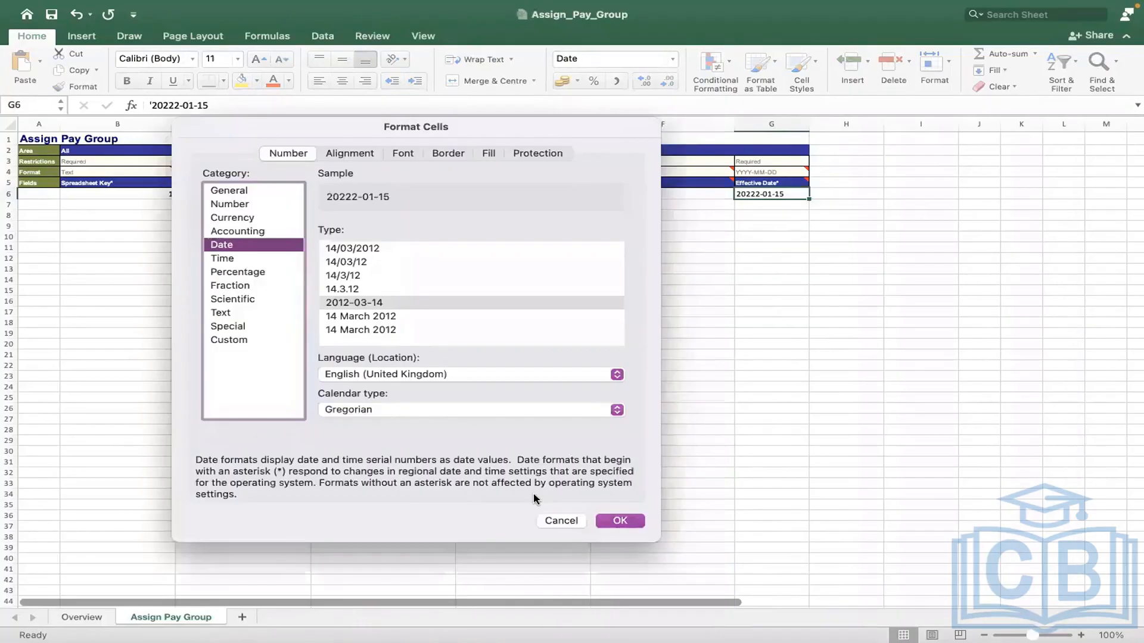
pyautogui.press('Return')
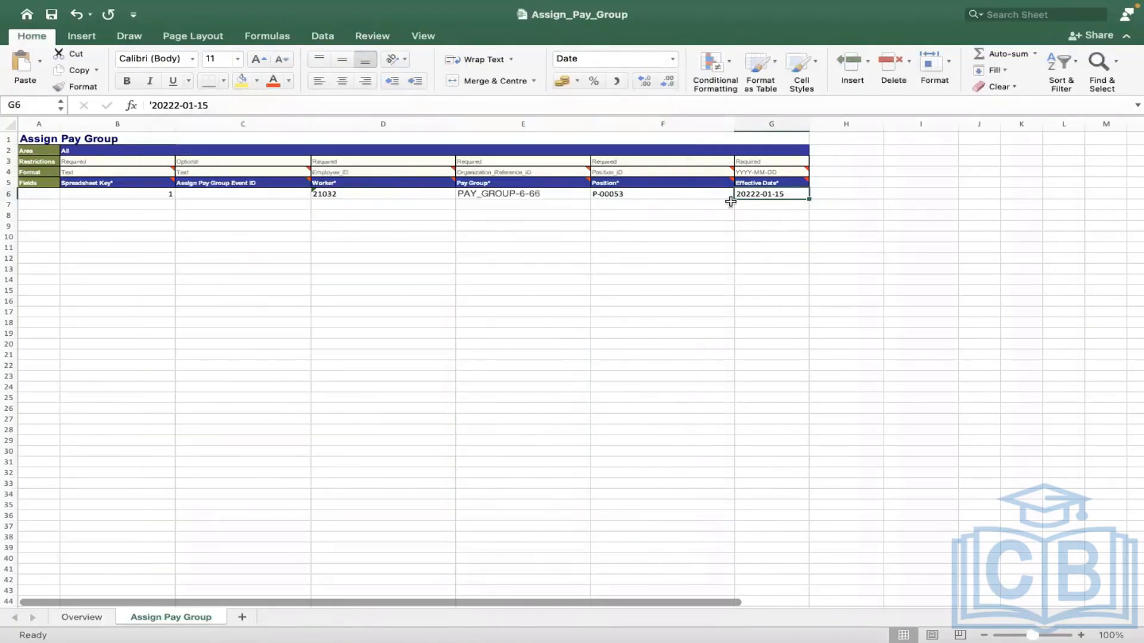
# Step: Correct the Effective Date in G6 from 20222-01-15 to 2022-01-15
pyautogui.click(719, 191)
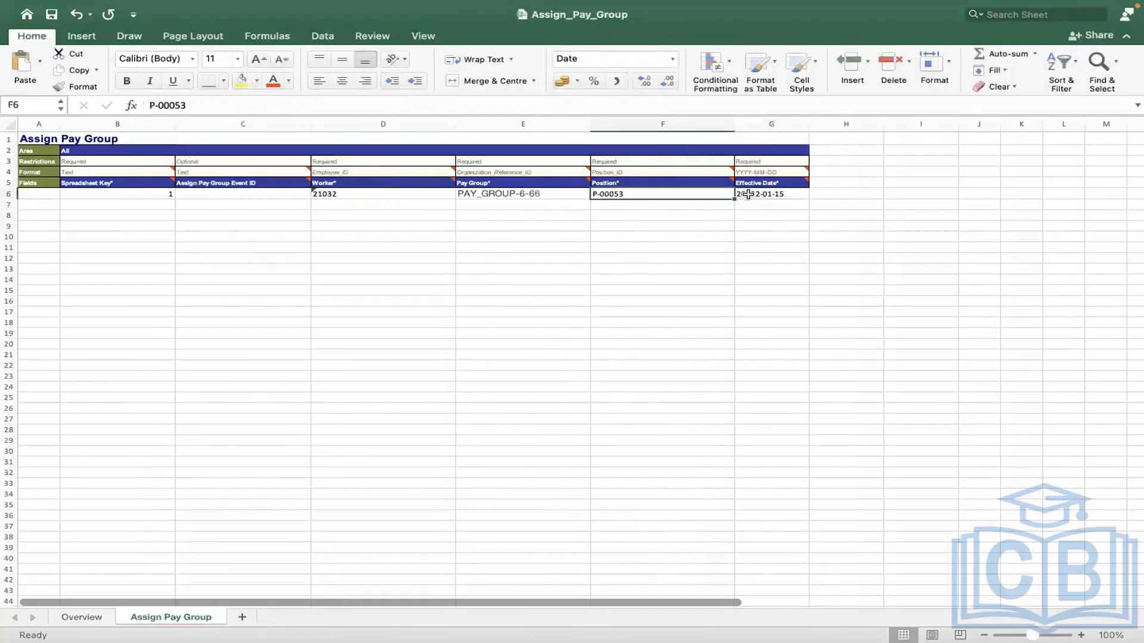
pyautogui.click(748, 194)
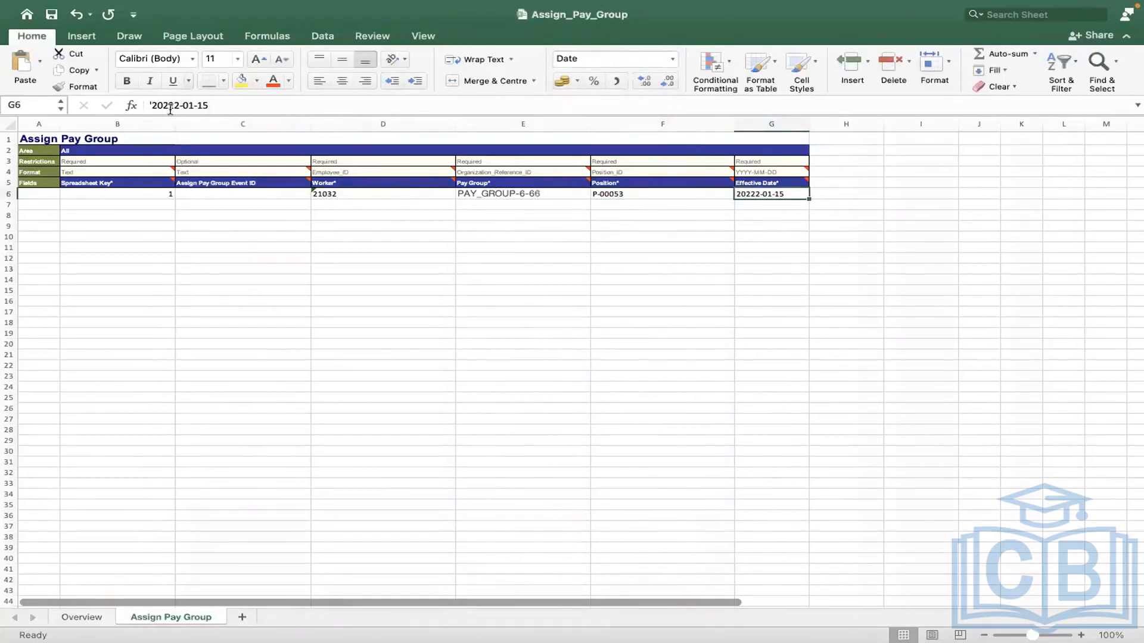
pyautogui.click(170, 107)
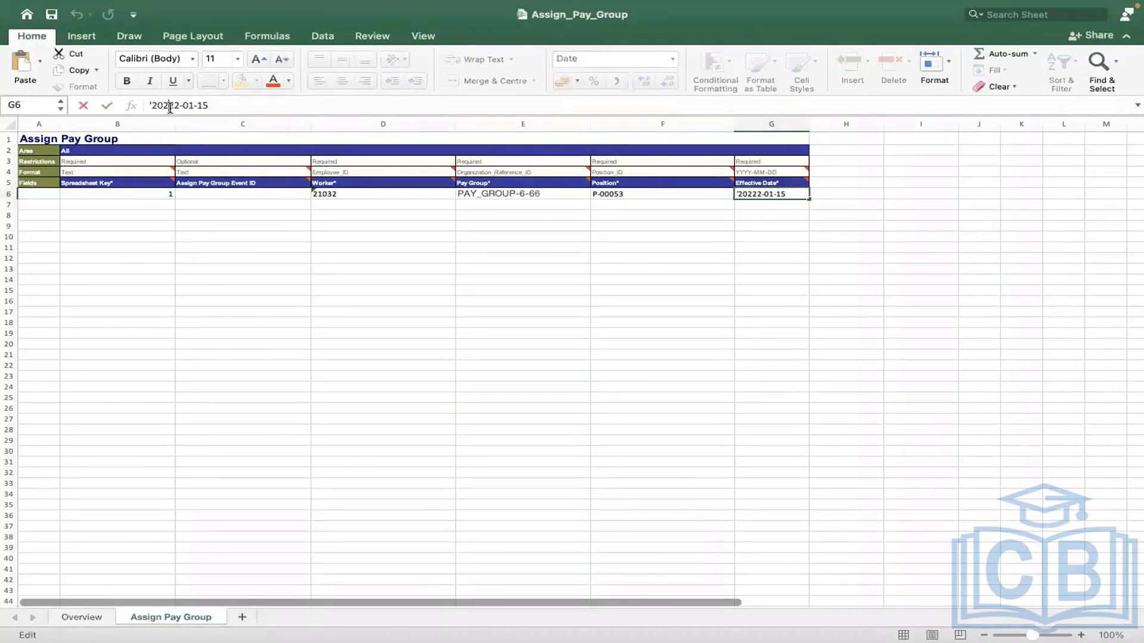
pyautogui.press('BackSpace')
pyautogui.click(246, 250)
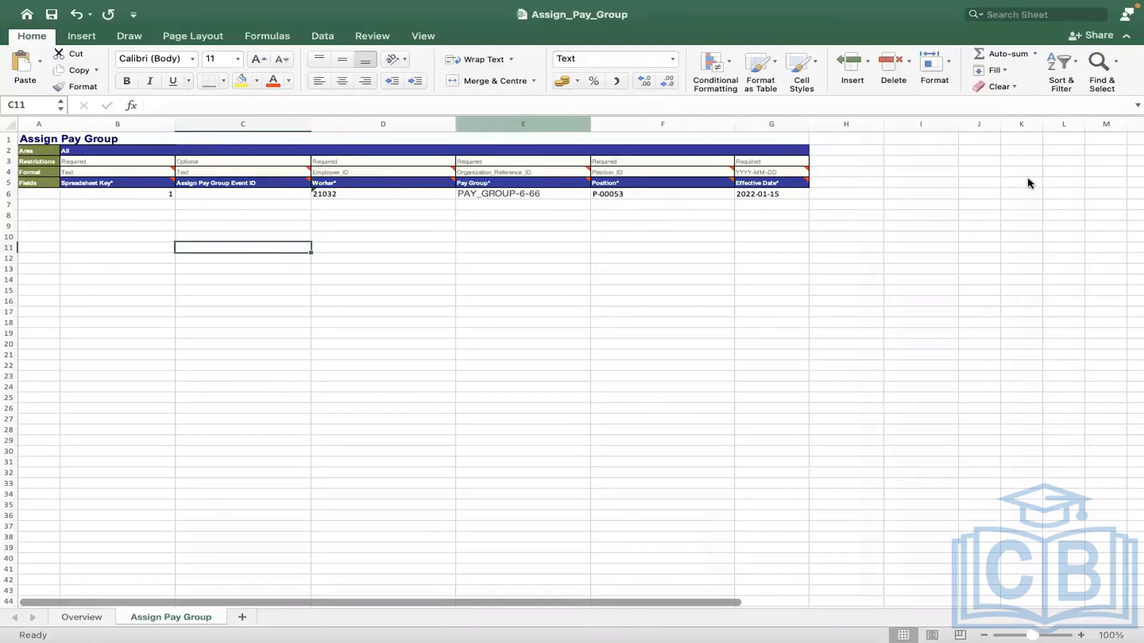
pyautogui.click(744, 196)
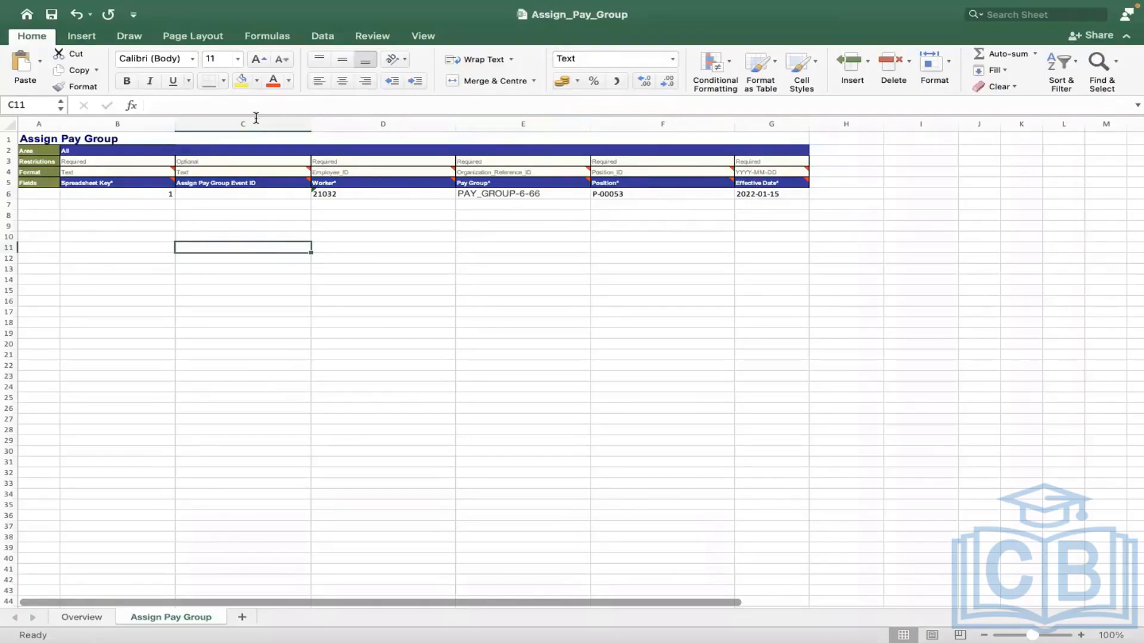
pyautogui.click(238, 105)
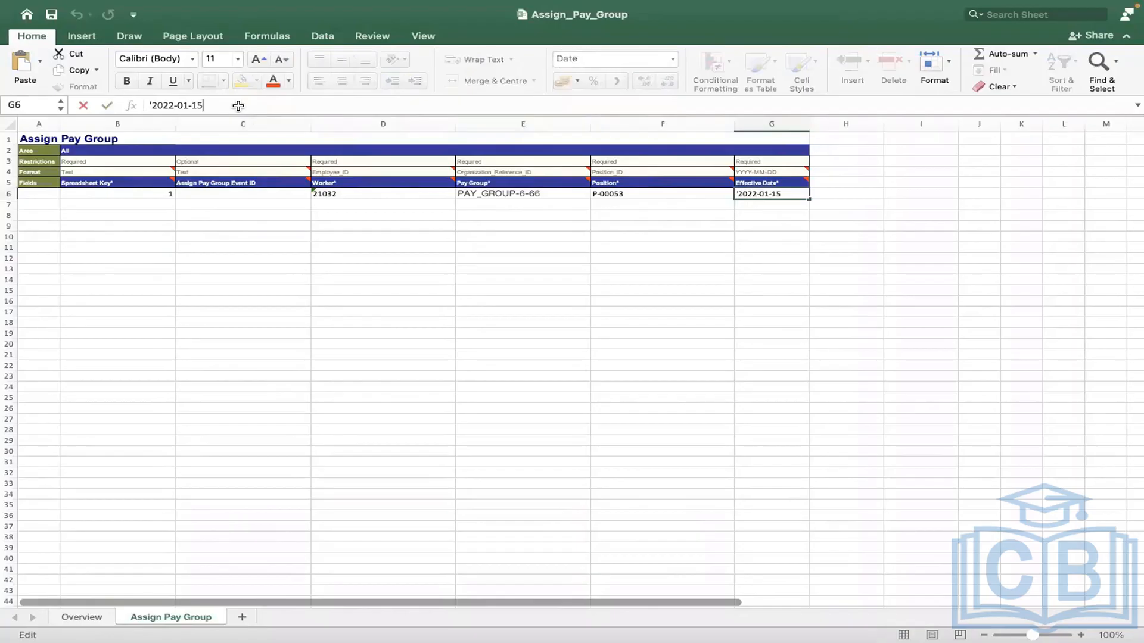
pyautogui.click(298, 288)
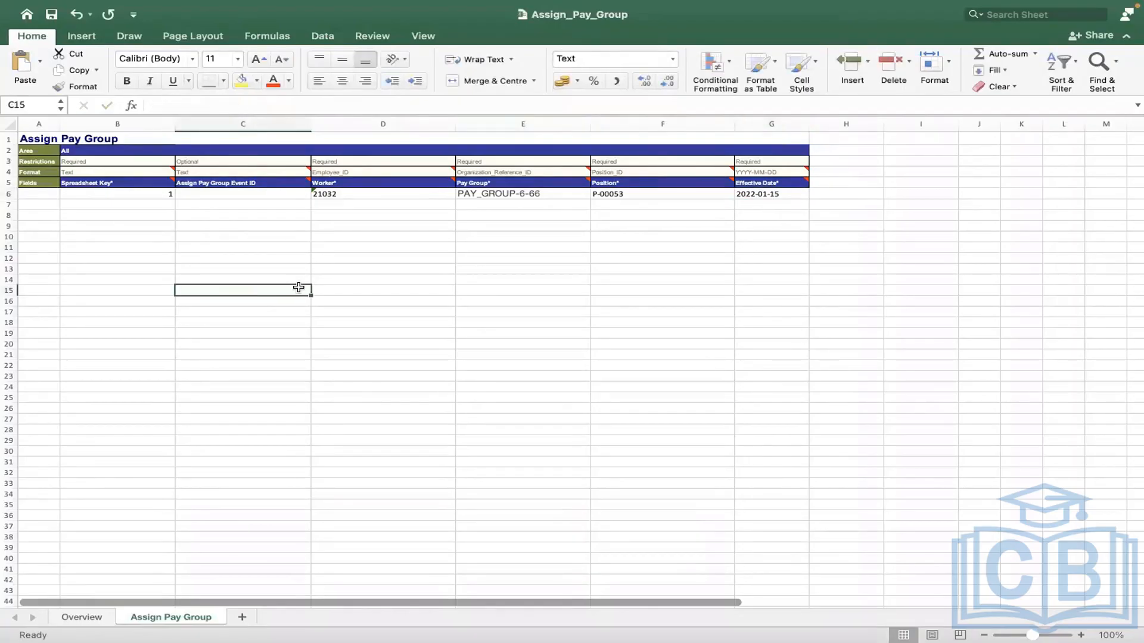
pyautogui.click(751, 197)
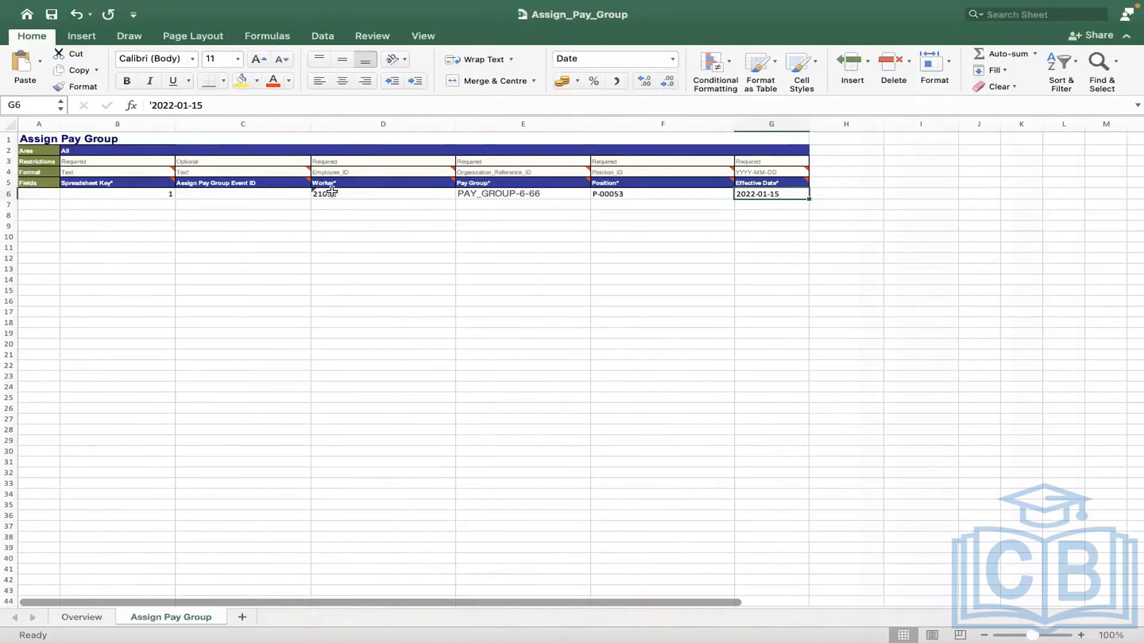
# Step: Check the worker ID in D6 and the pay group PAY_GROUP-6-66 in E6
pyautogui.click(345, 194)
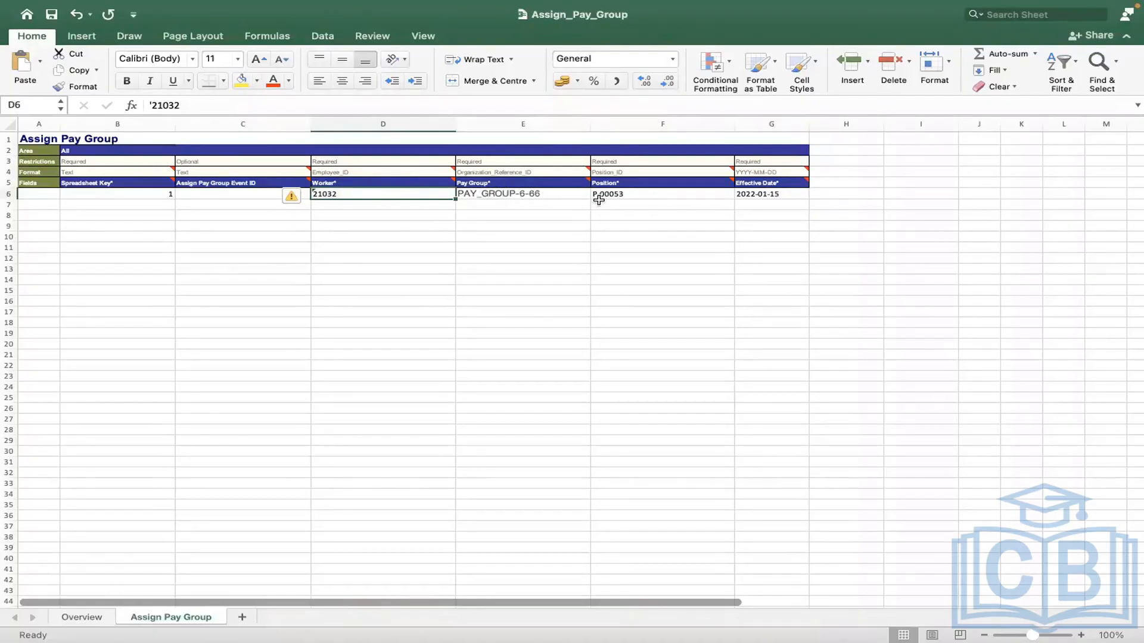
pyautogui.press('Tab')
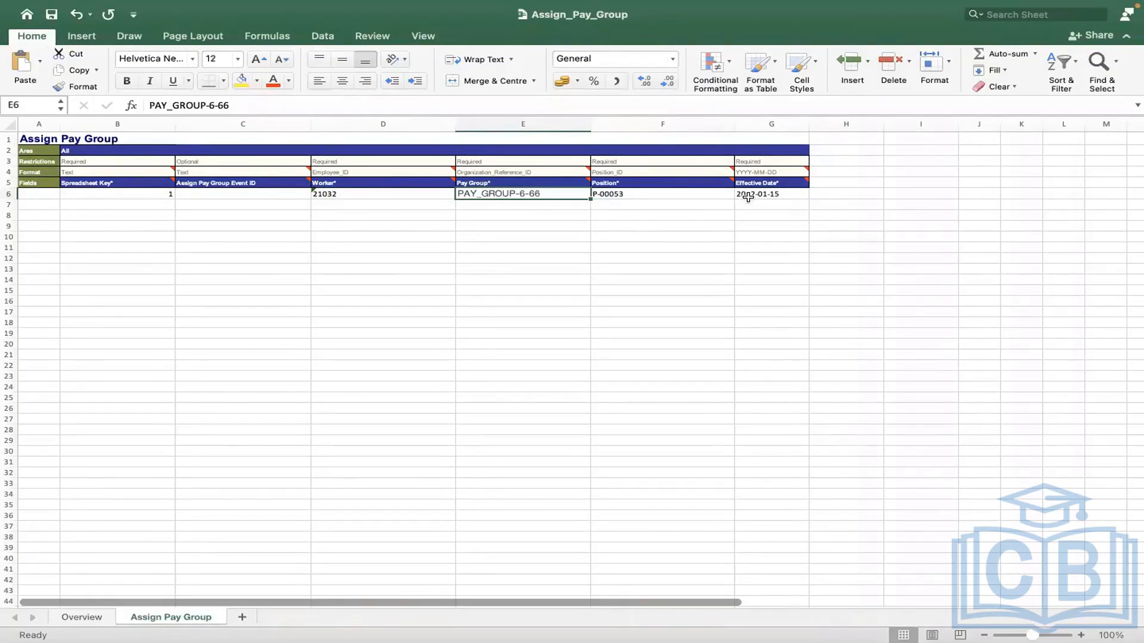
pyautogui.click(685, 226)
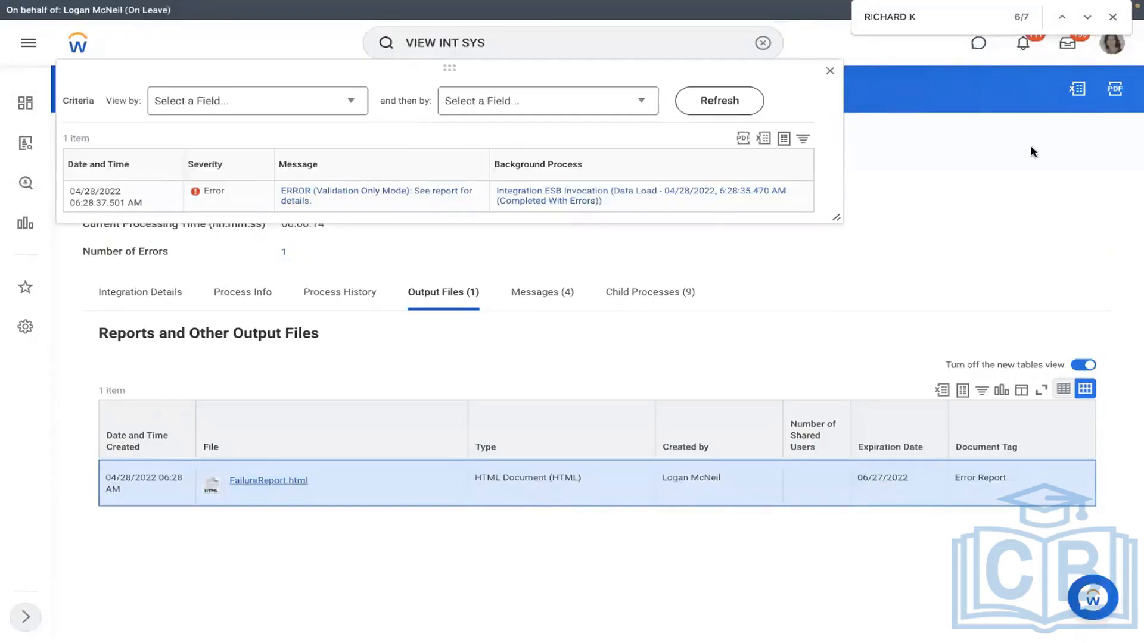
# Step: Close the error messages and relaunch RMS - Assign Pay Group with Run Now
pyautogui.click(892, 153)
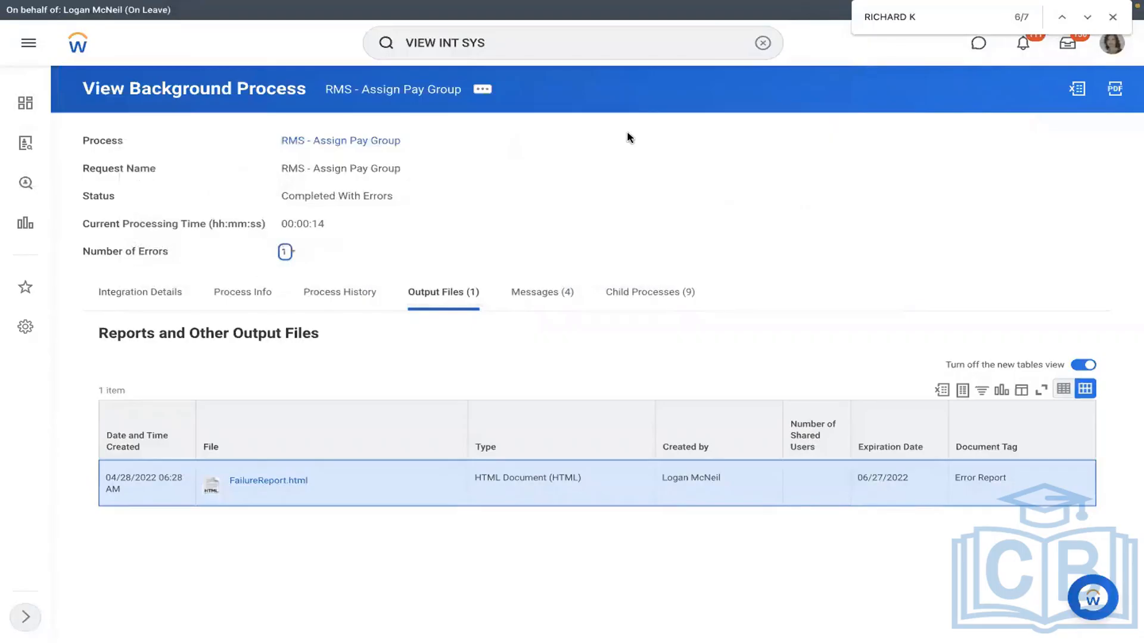
pyautogui.click(174, 293)
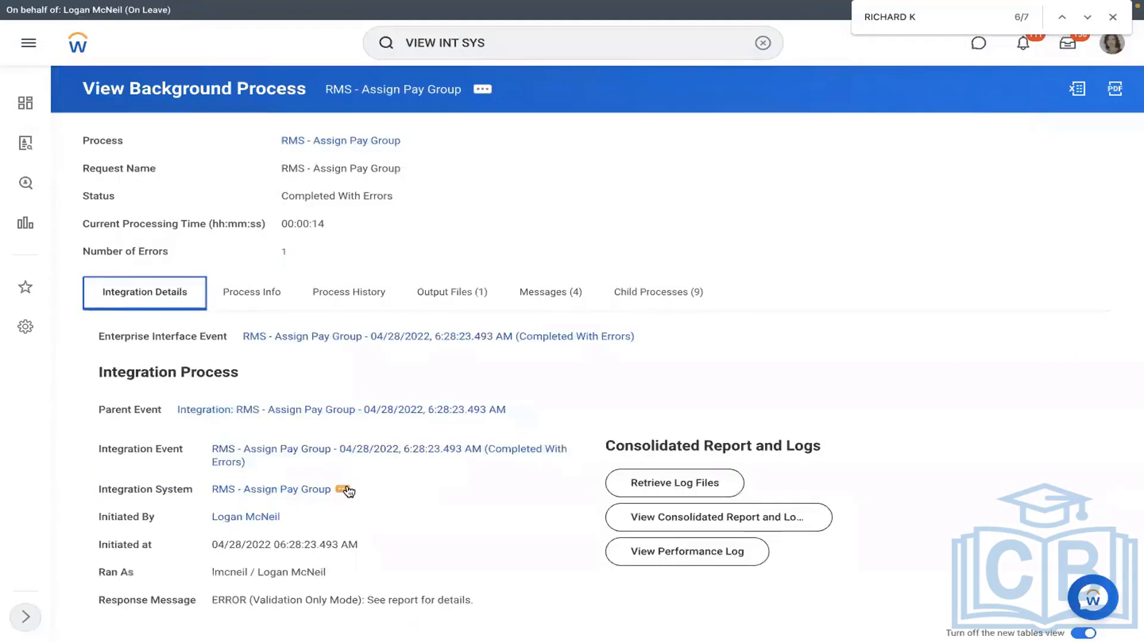
pyautogui.click(343, 490)
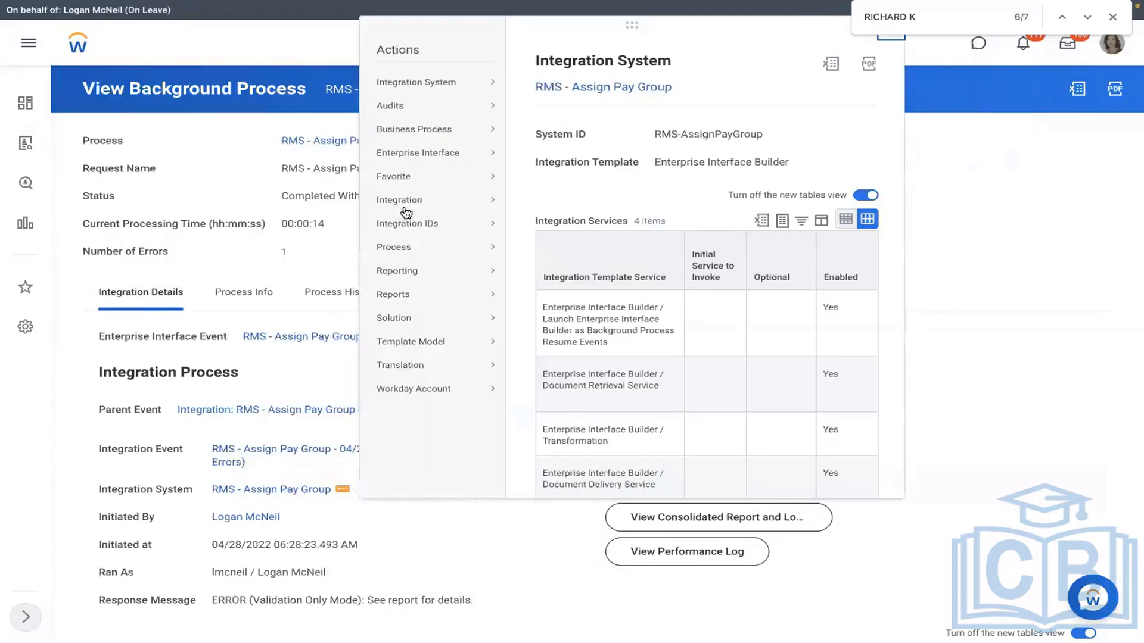
pyautogui.moveTo(429, 200)
pyautogui.click(551, 202)
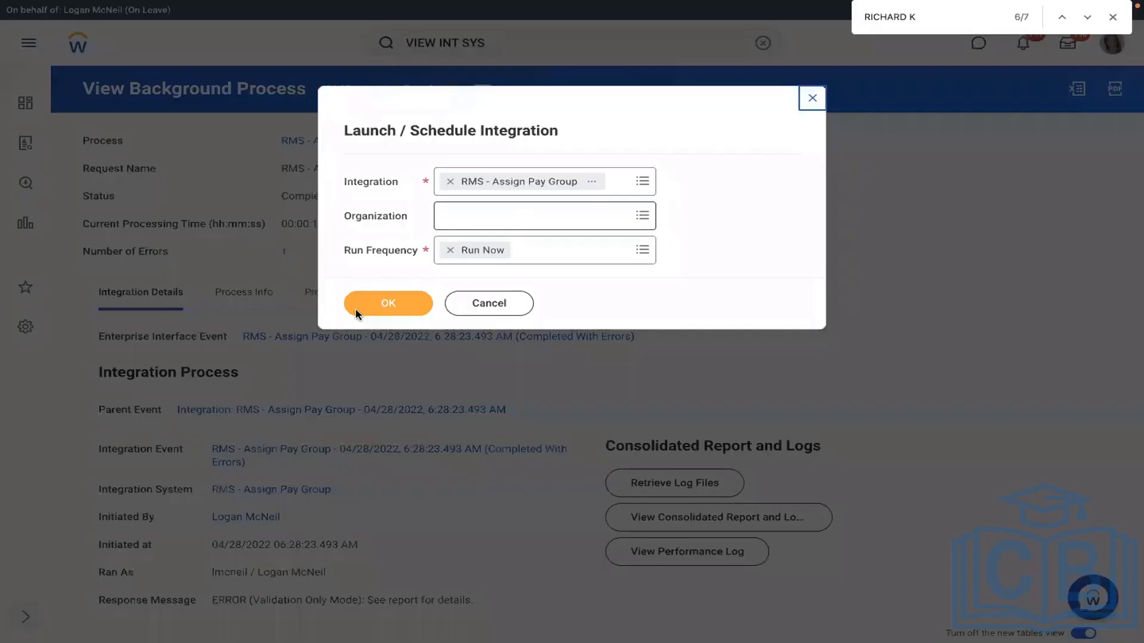
pyautogui.click(358, 314)
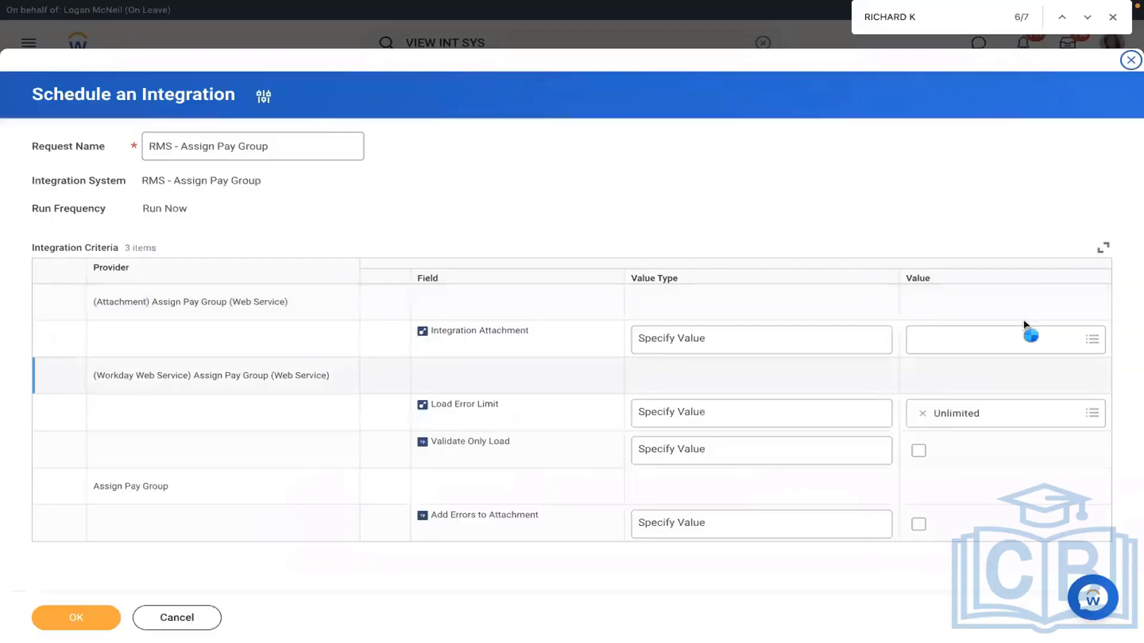
# Step: Attach the corrected Assign_Pay_Group.xlsx, leave Validate Only Load off, and submit the run
pyautogui.click(1024, 326)
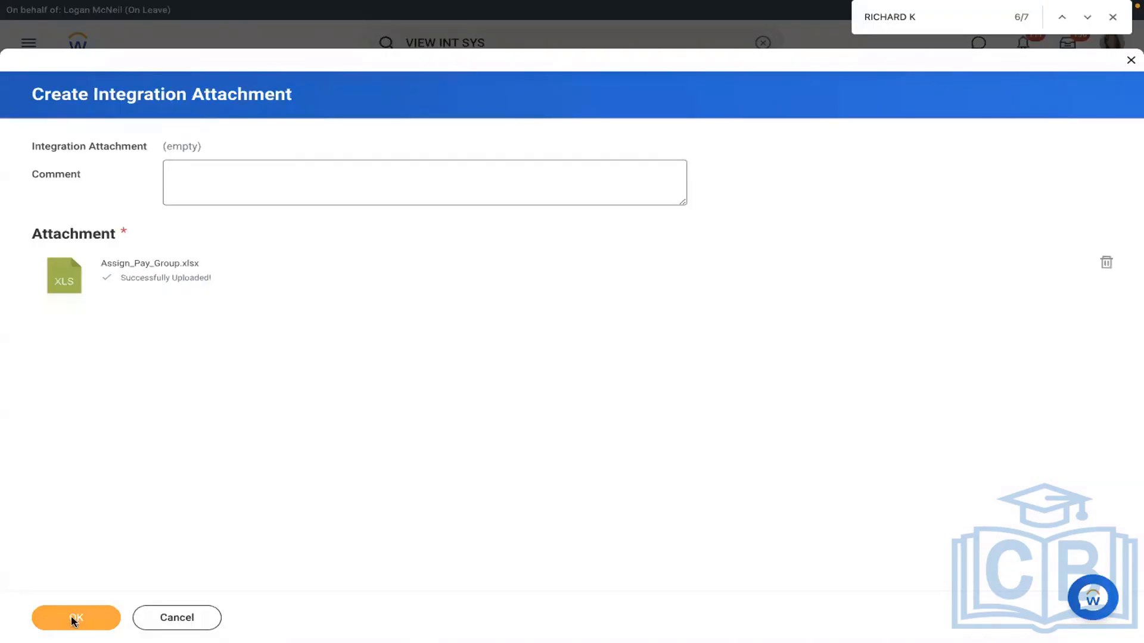
pyautogui.click(72, 620)
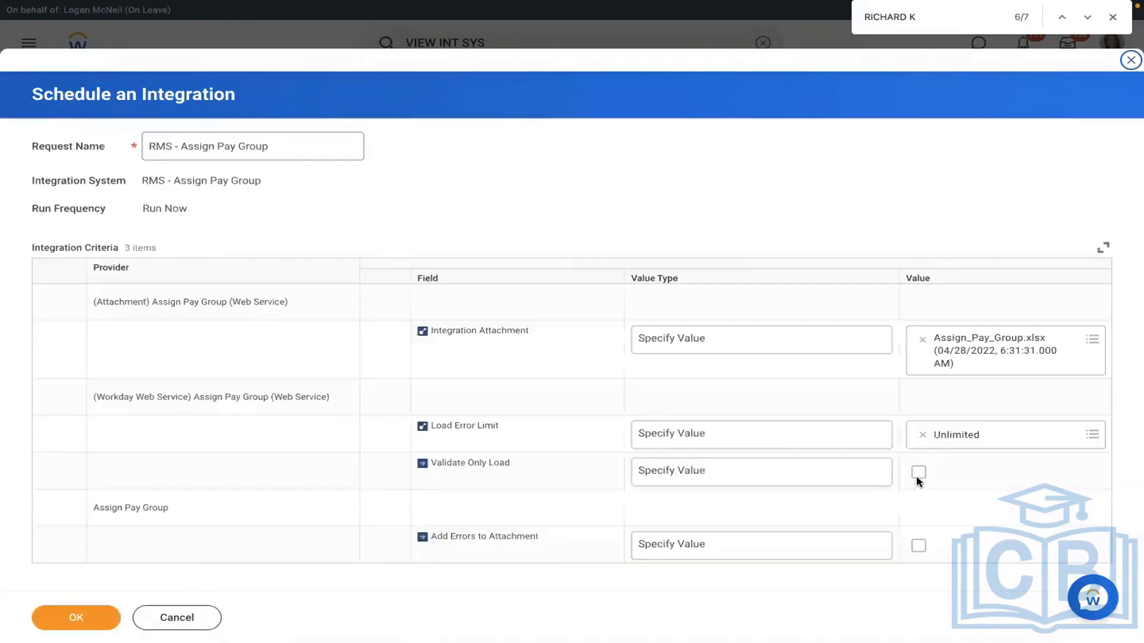
pyautogui.click(918, 475)
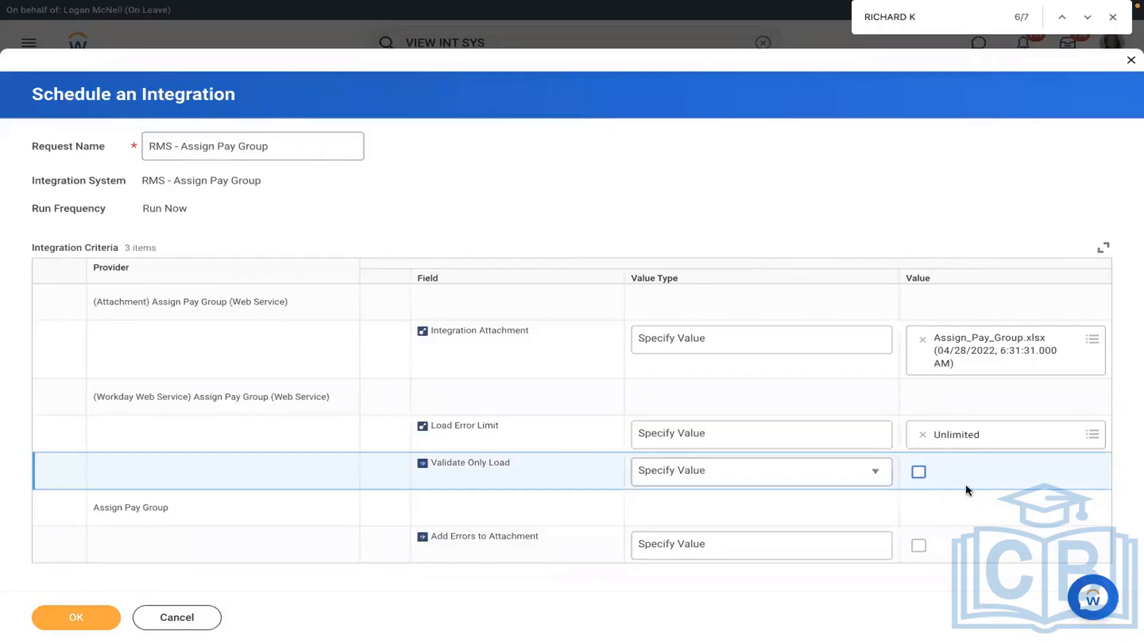
pyautogui.click(966, 484)
pyautogui.click(86, 625)
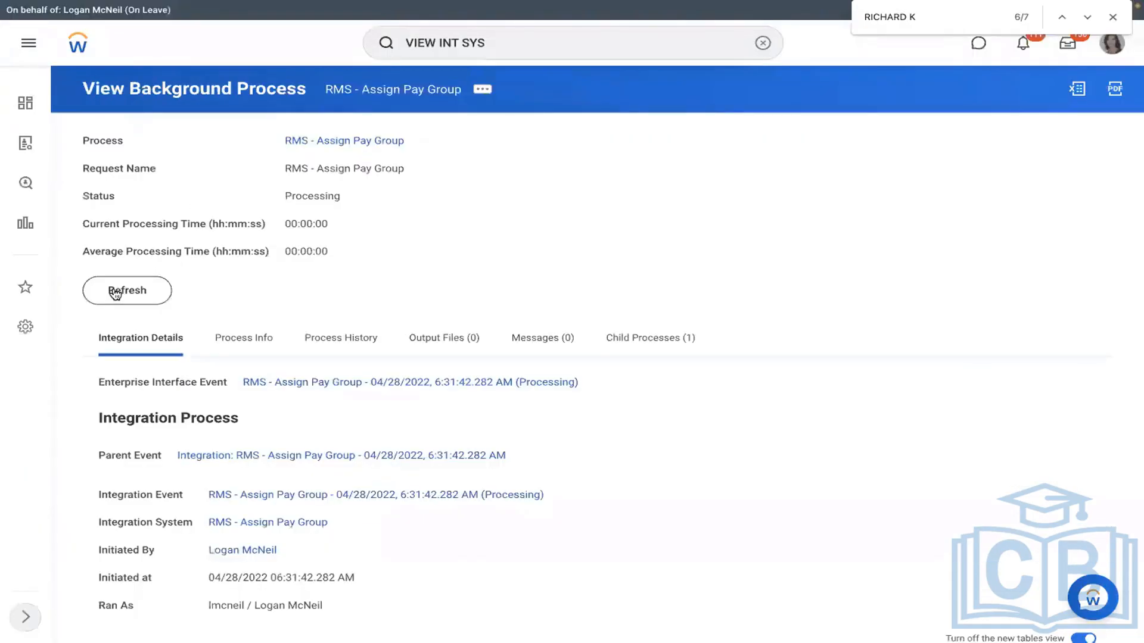
# Step: Refresh the background process repeatedly until the run shows Completed with a SUCCESS response
pyautogui.click(115, 292)
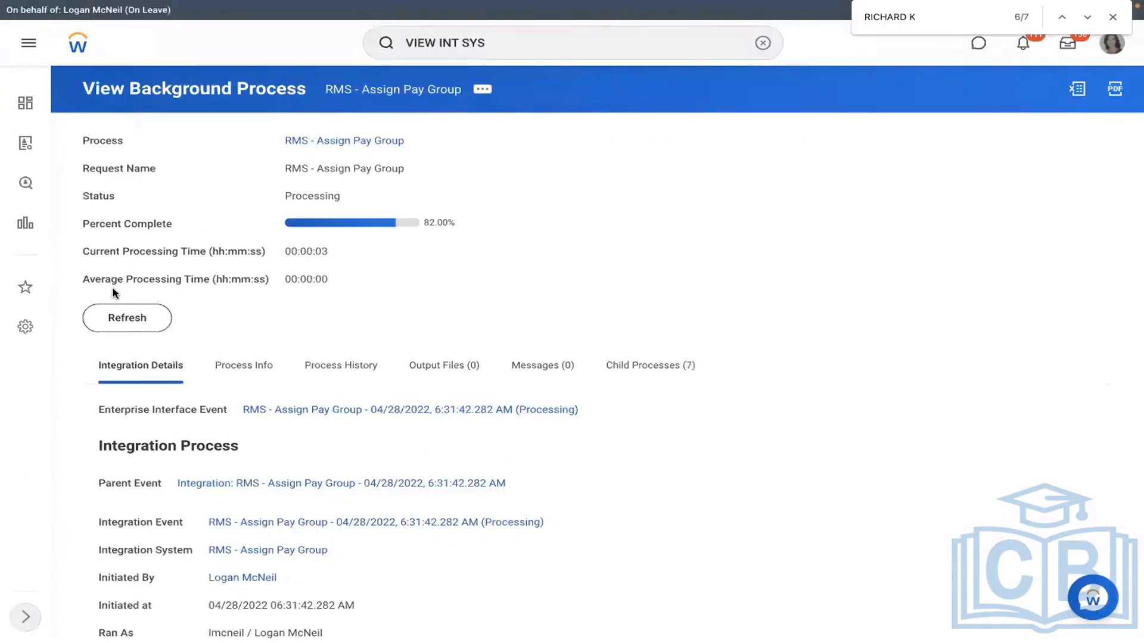
pyautogui.click(119, 322)
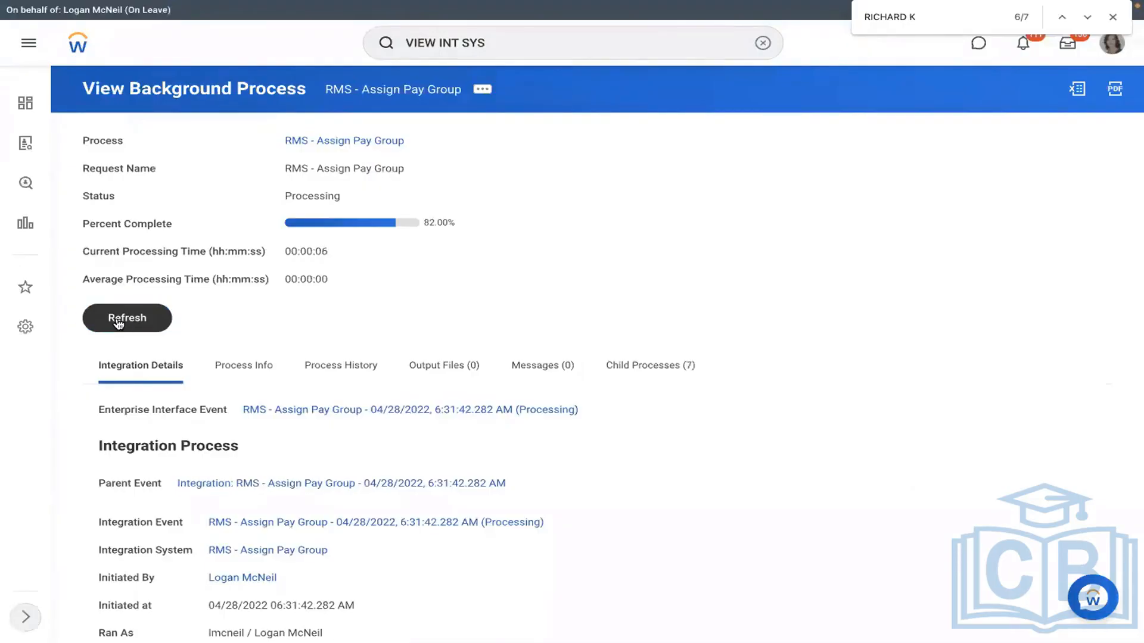
pyautogui.click(118, 323)
pyautogui.click(118, 324)
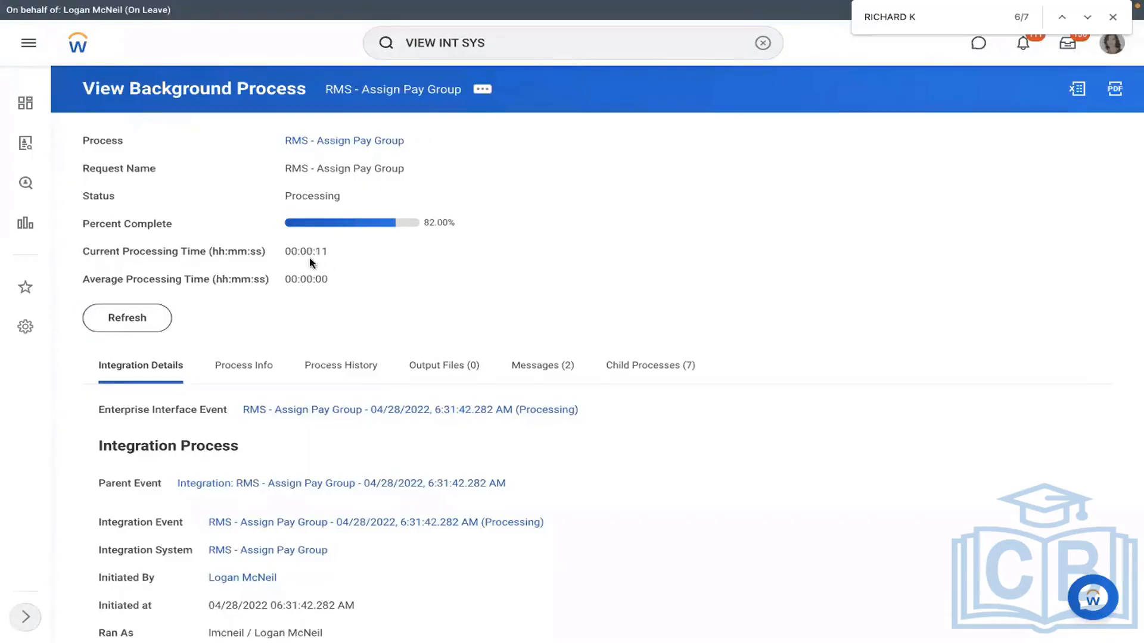
pyautogui.click(122, 321)
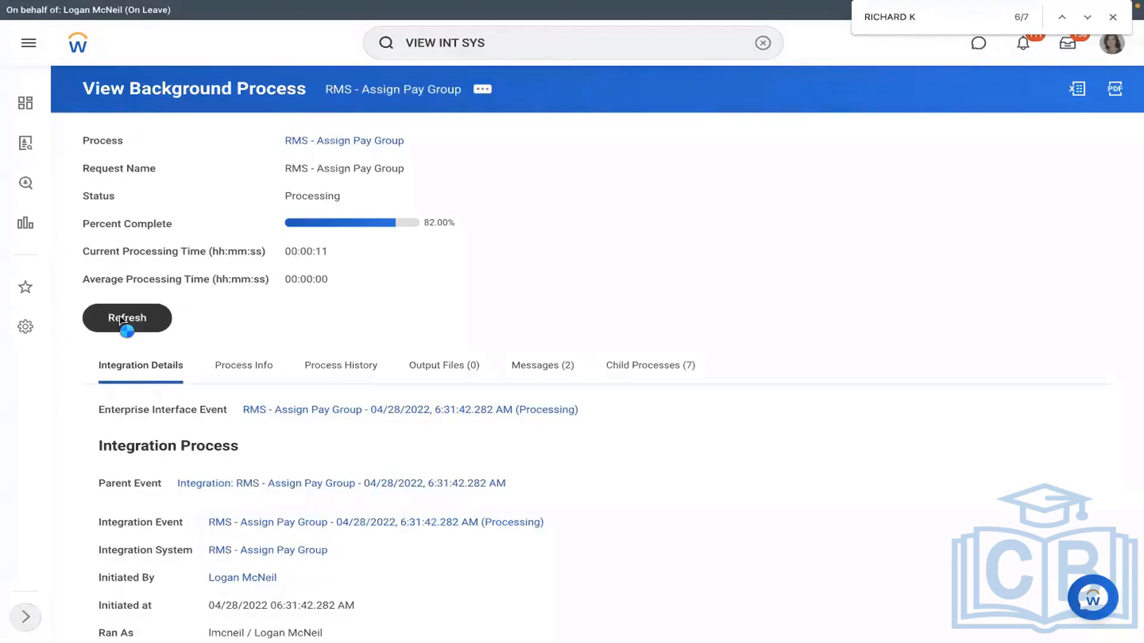
pyautogui.click(122, 322)
pyautogui.click(122, 320)
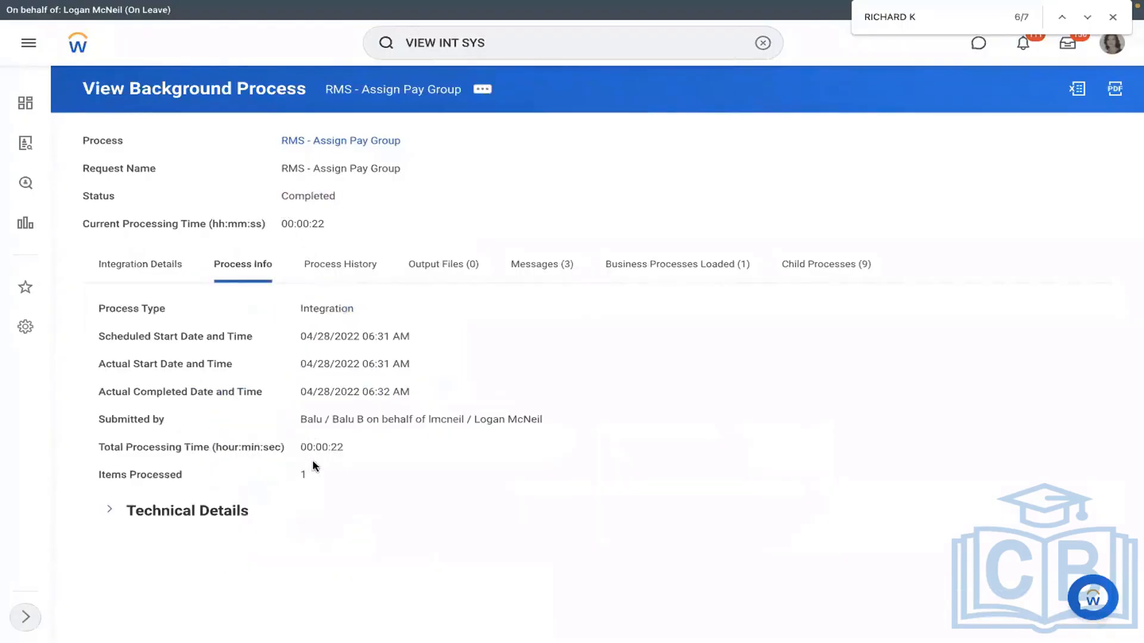
# Step: Review the Execution Summary: SUCCESS, 1 record total, 1 processed, 0 failed
pyautogui.click(141, 263)
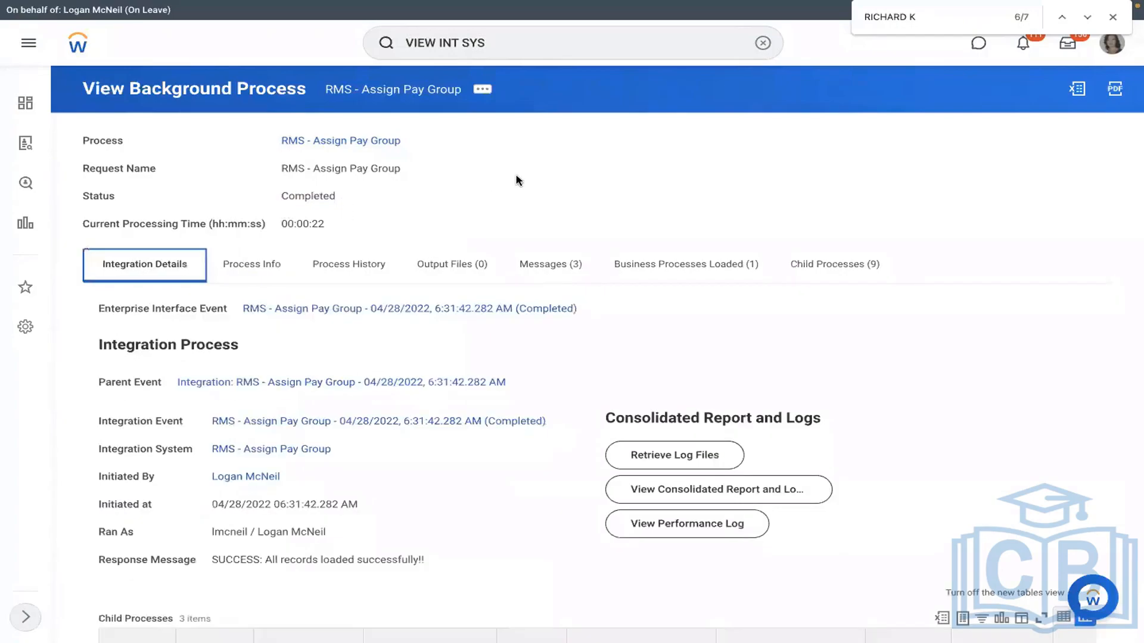
pyautogui.scroll(-1, 516, 180)
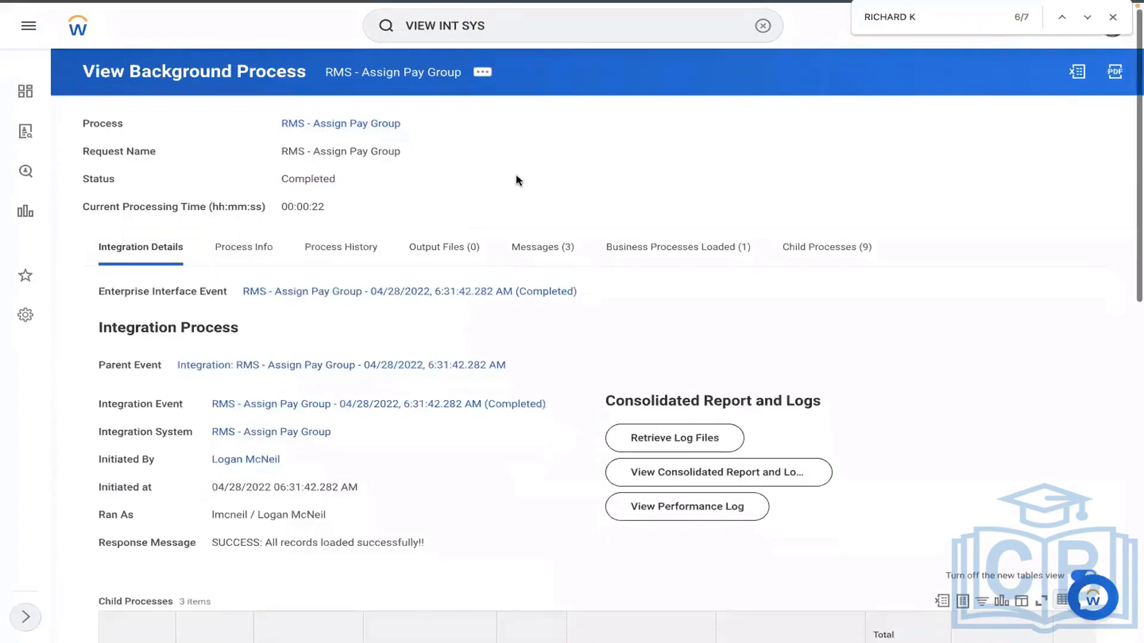
pyautogui.scroll(-1, 516, 180)
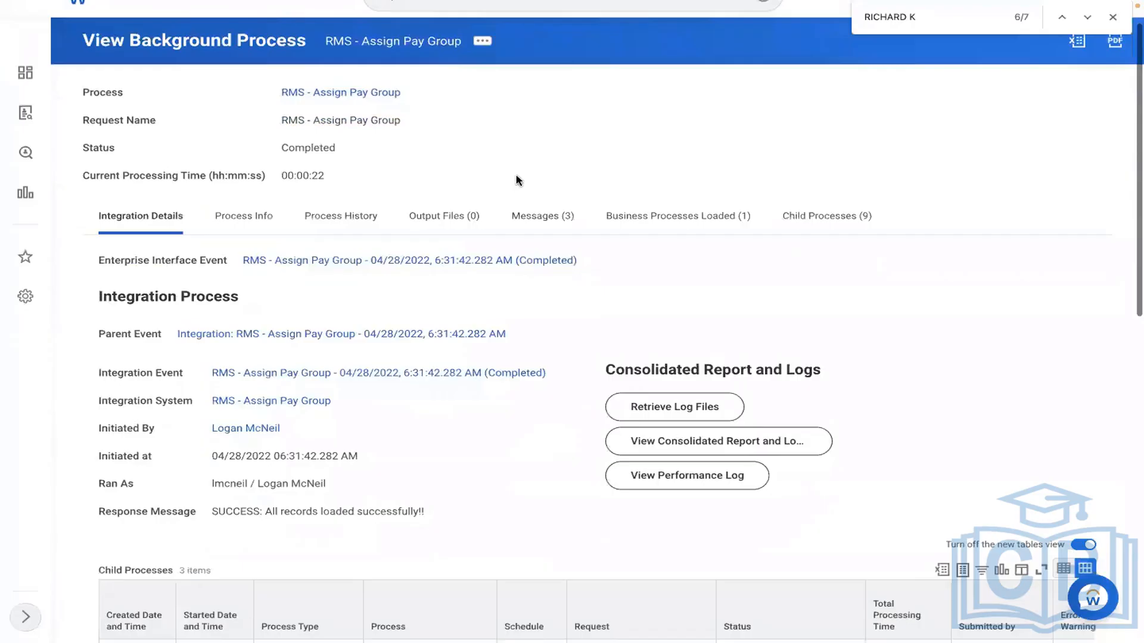
pyautogui.scroll(-5, 506, 192)
pyautogui.scroll(-4, 365, 325)
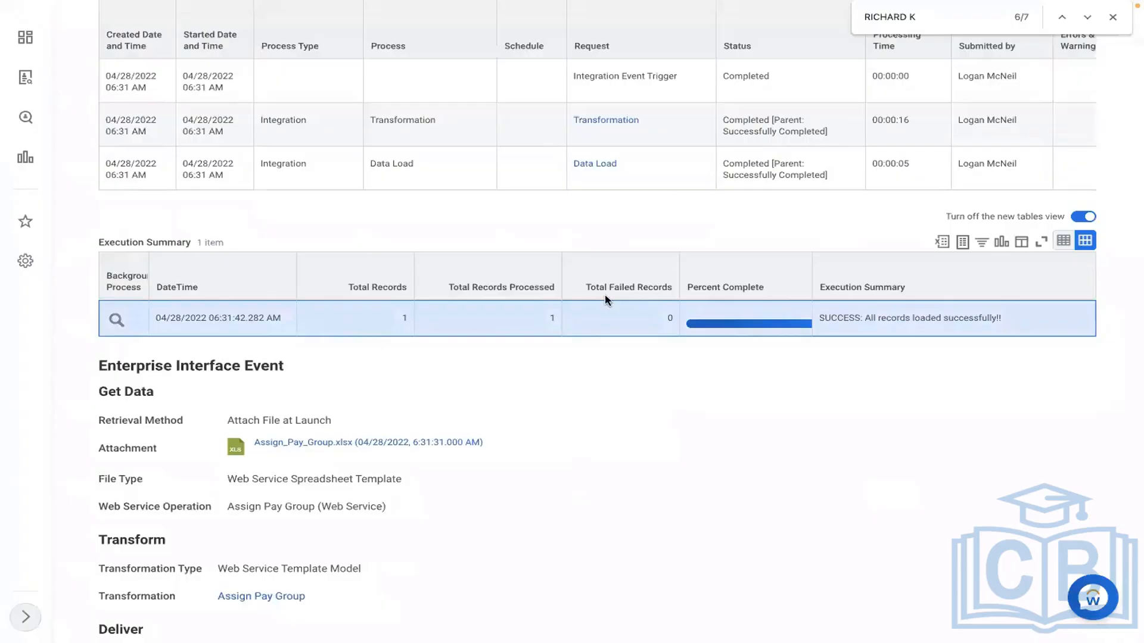
pyautogui.tripleClick(843, 322)
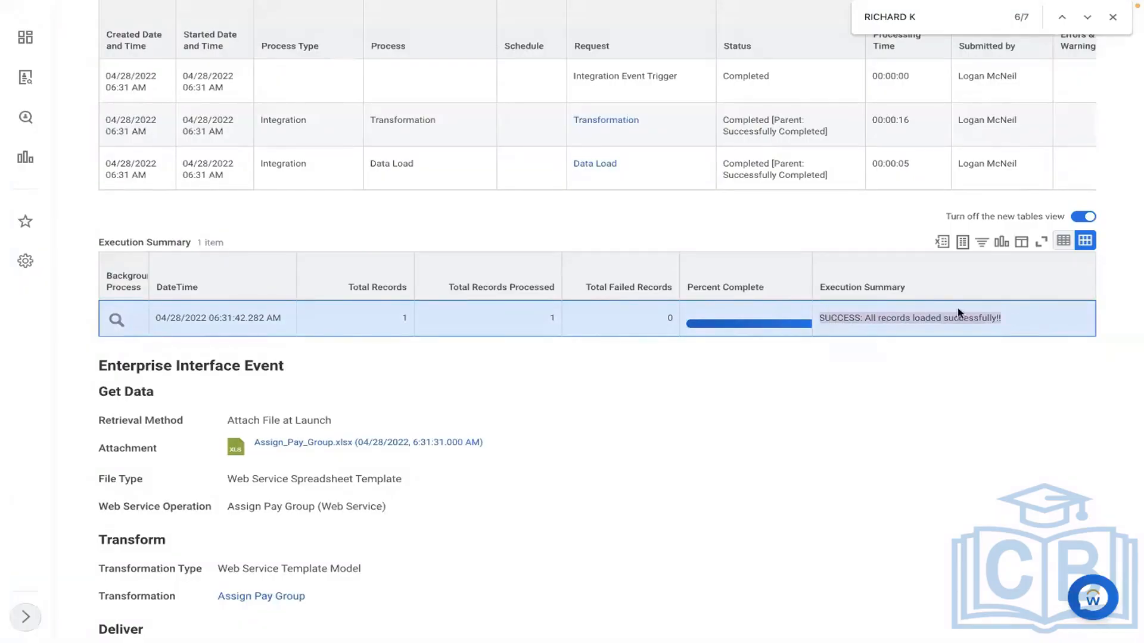
pyautogui.click(1006, 323)
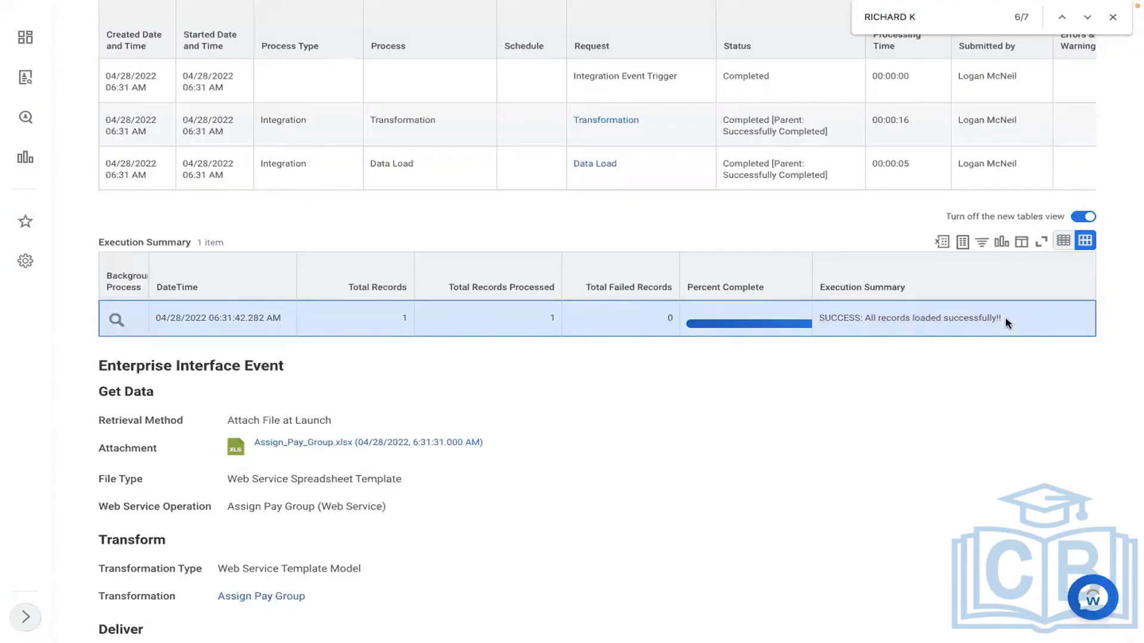
pyautogui.scroll(5, 1006, 324)
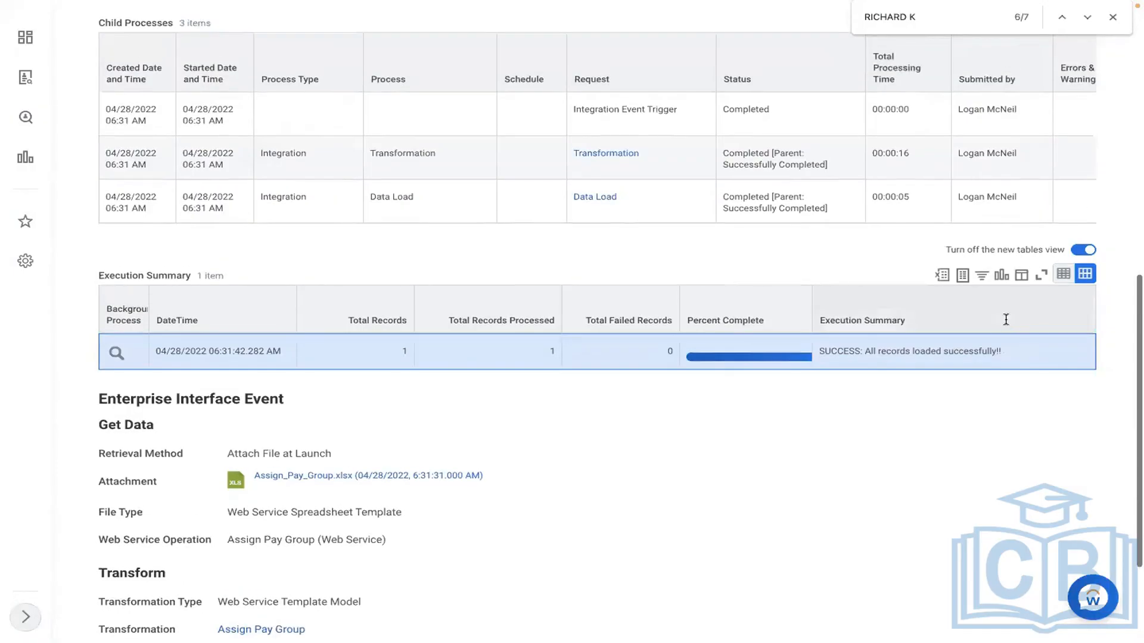
pyautogui.scroll(10, 1006, 323)
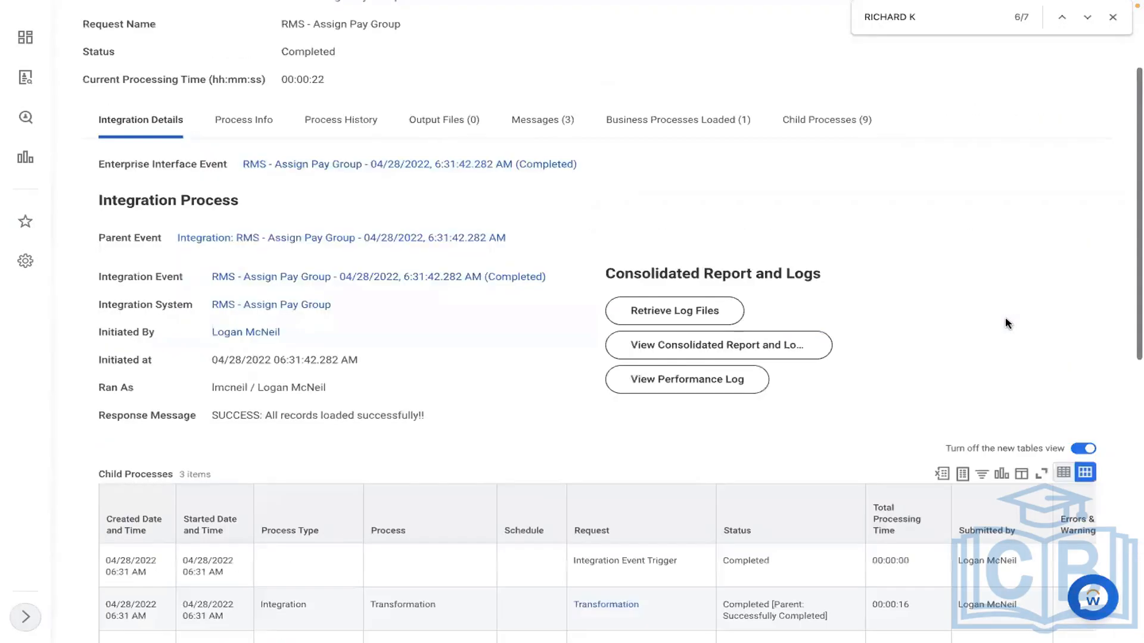
pyautogui.scroll(5, 761, 51)
# Step: Open View Pay Group for RMS - Monthly PYG and show its Members tab
pyautogui.click(761, 45)
pyautogui.write('V')
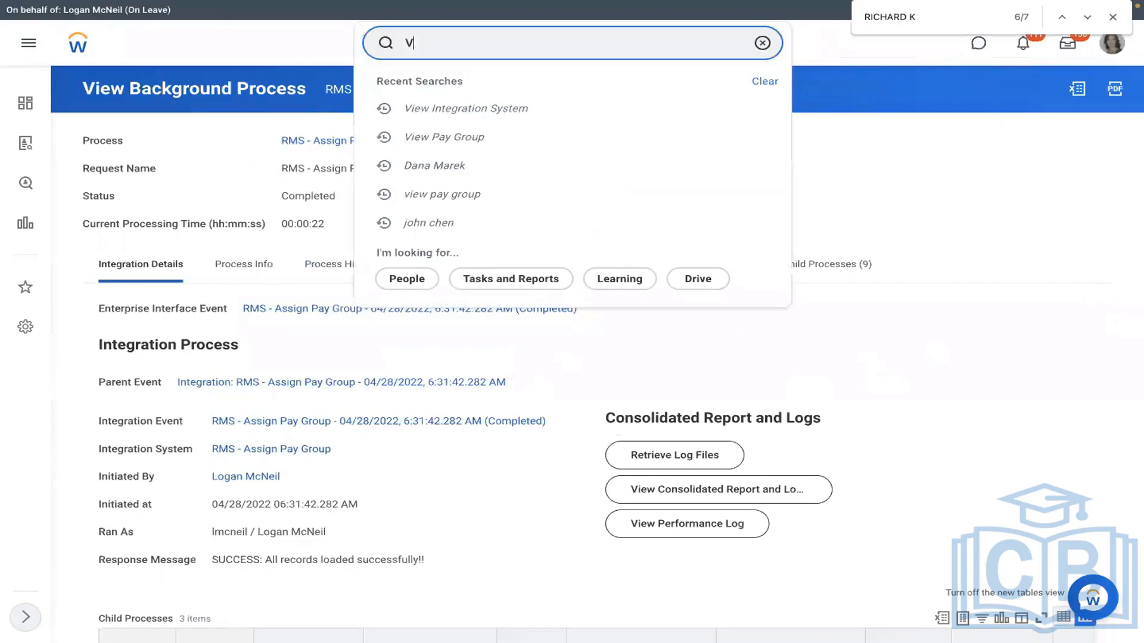
pyautogui.write('IEW PAY GROUP')
pyautogui.click(535, 87)
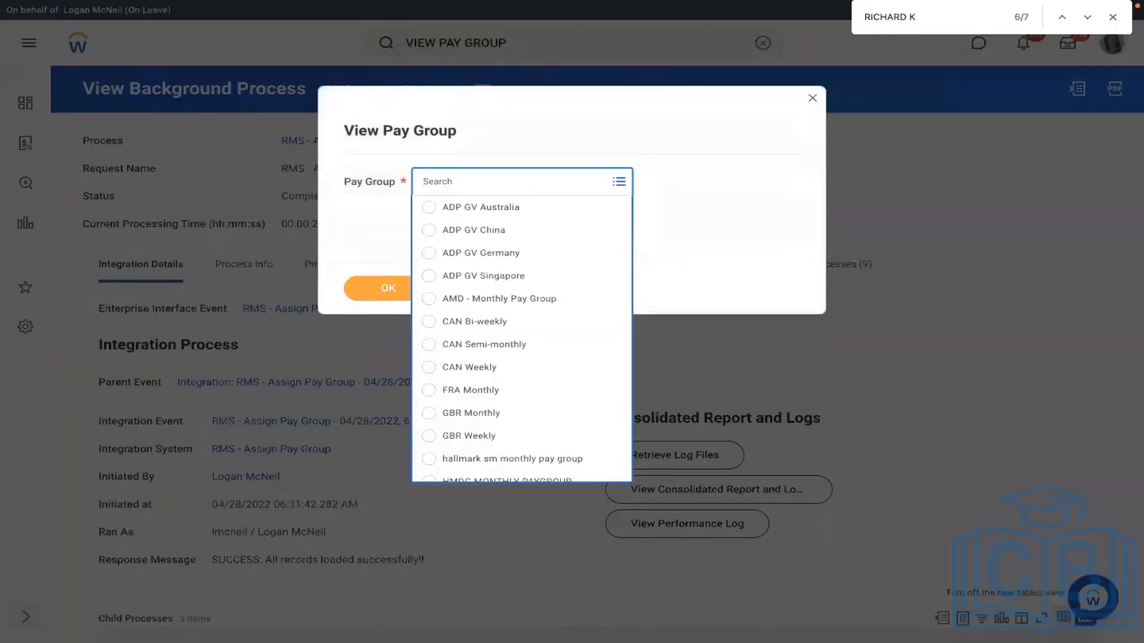
pyautogui.write('RBS')
pyautogui.press('BackSpace')
pyautogui.press('BackSpace')
pyautogui.write('MS')
pyautogui.press('Return')
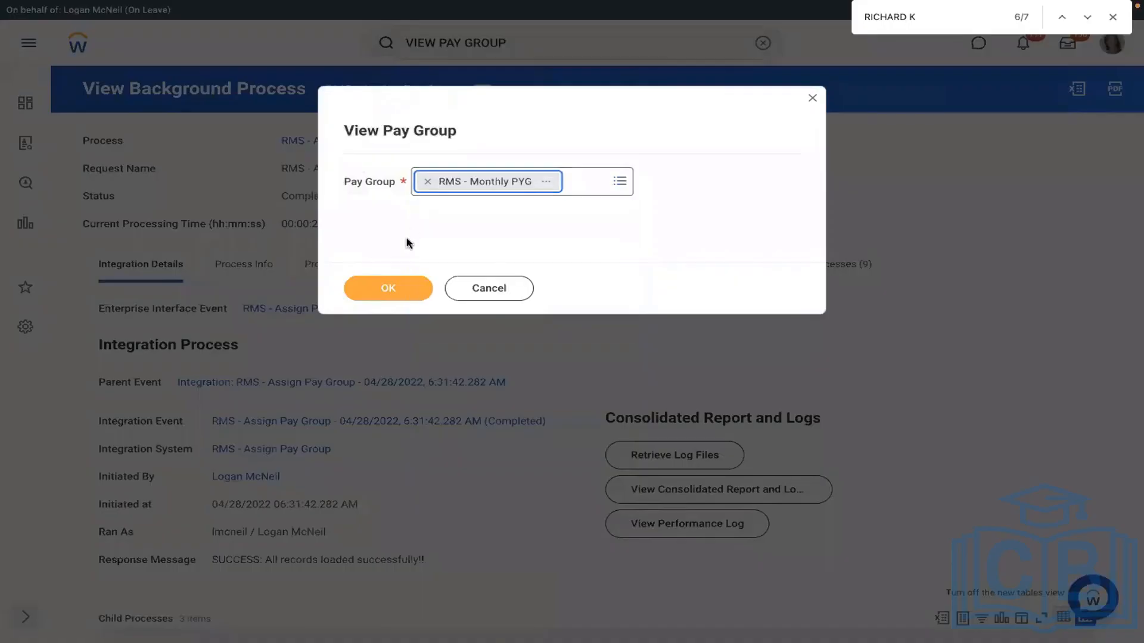
pyautogui.click(377, 289)
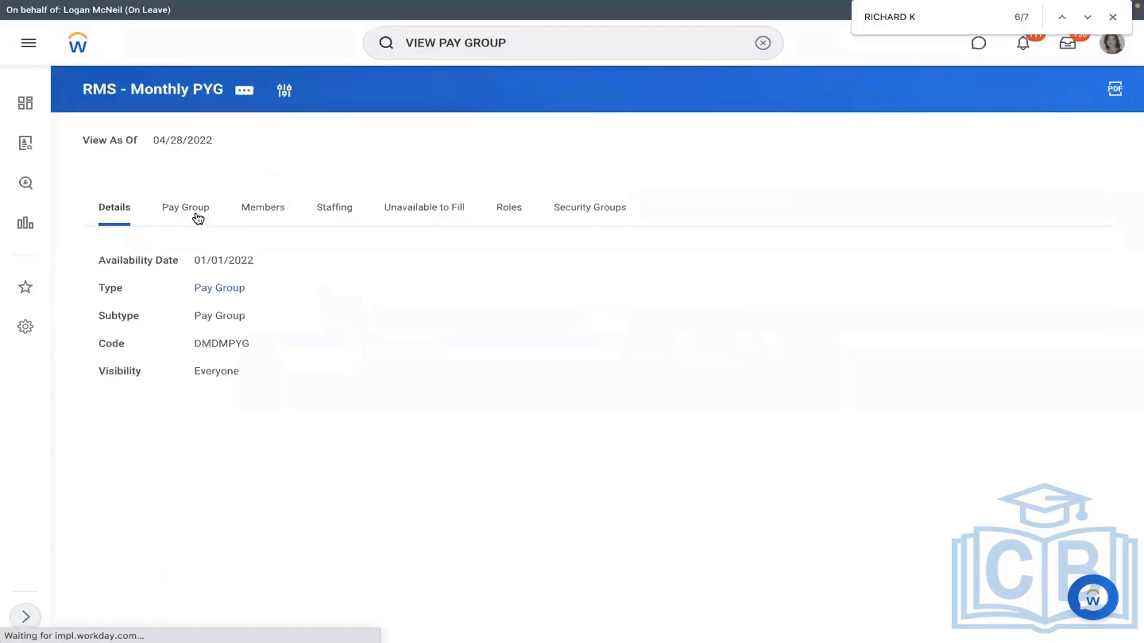
pyautogui.click(260, 216)
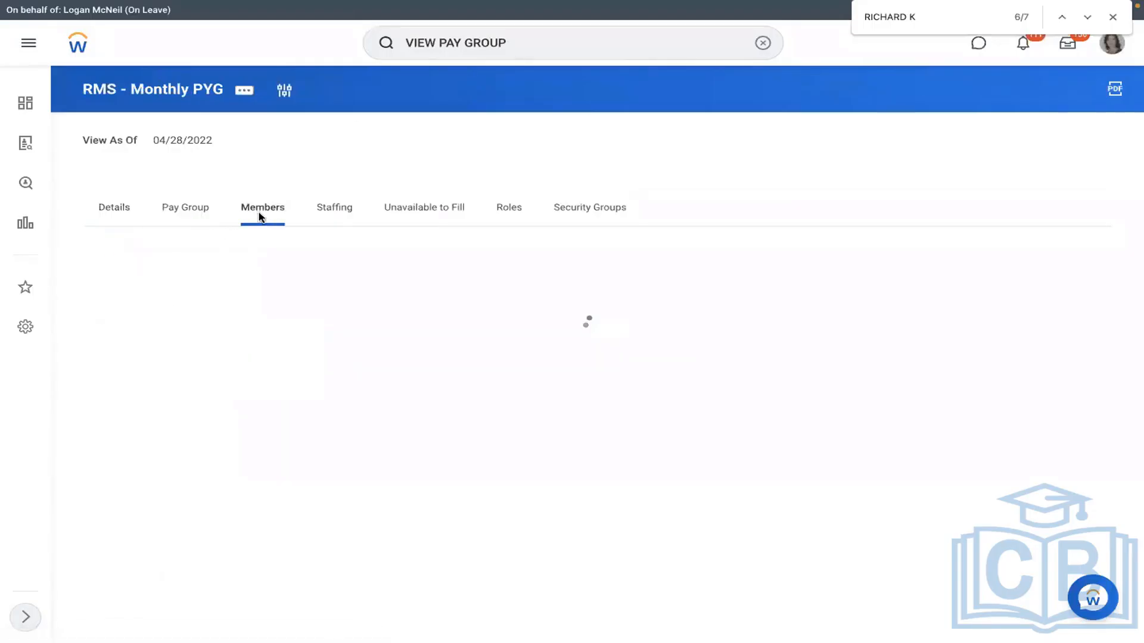